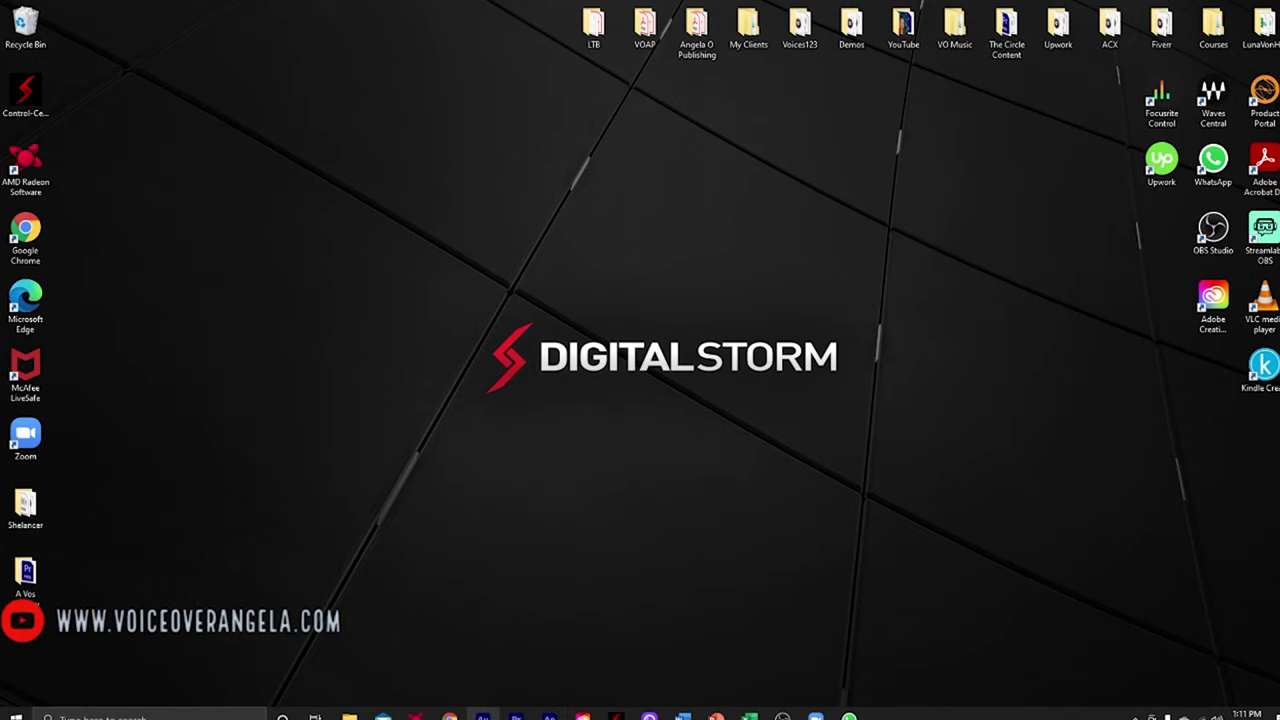
# Switch to Adobe Audition and create a mono audio file named IVR test at 44100 Hz and 16 bits.
pyautogui.click(483, 713)
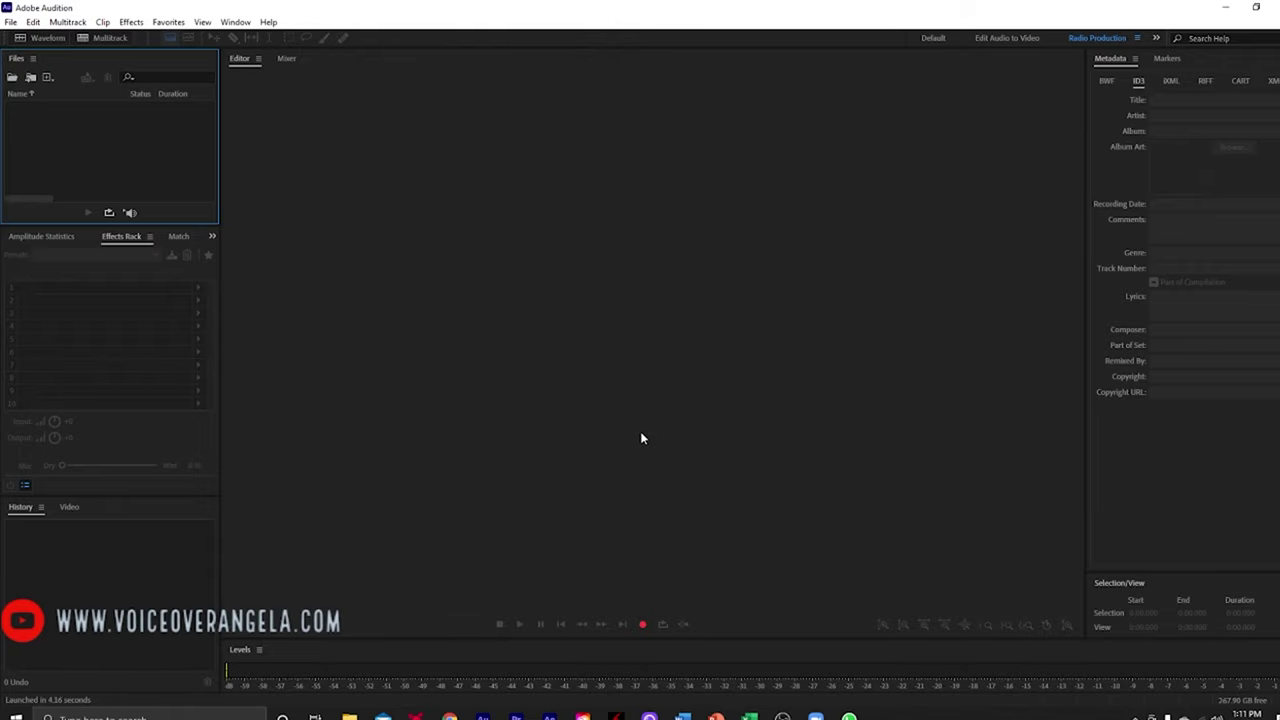
pyautogui.hotkey('ctrl', 'shift', 'n')
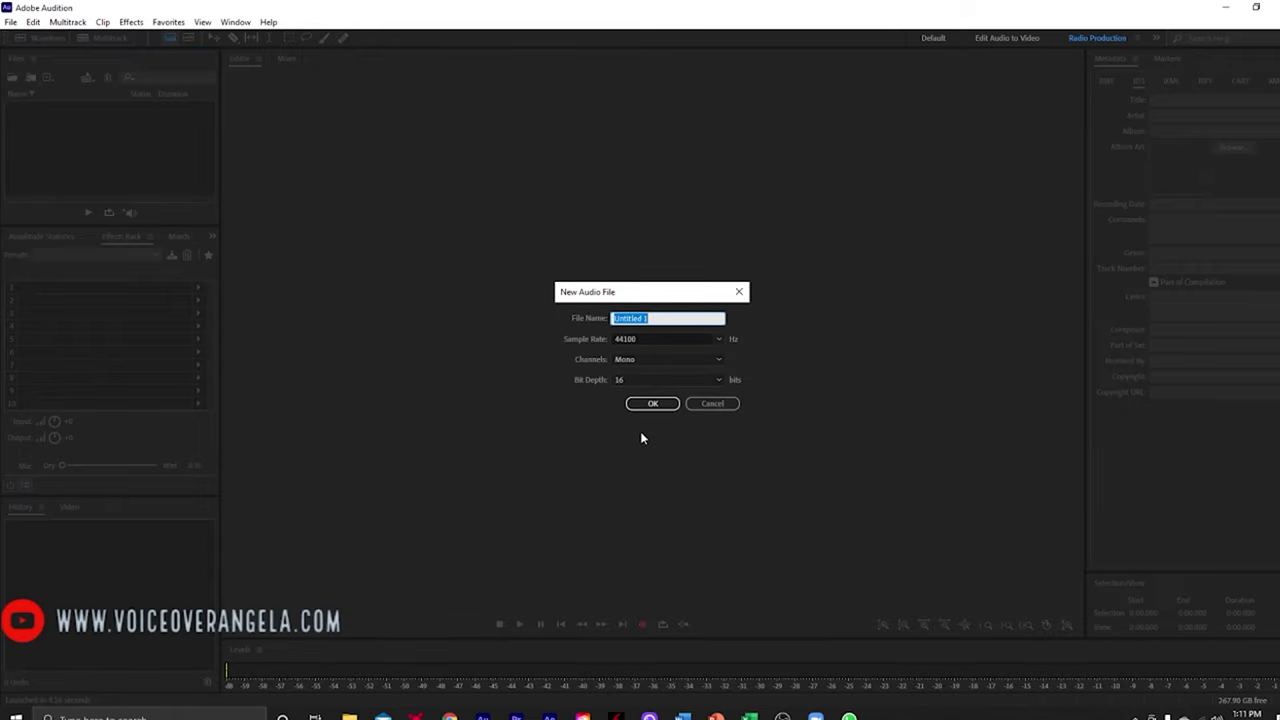
pyautogui.write('IVR test')
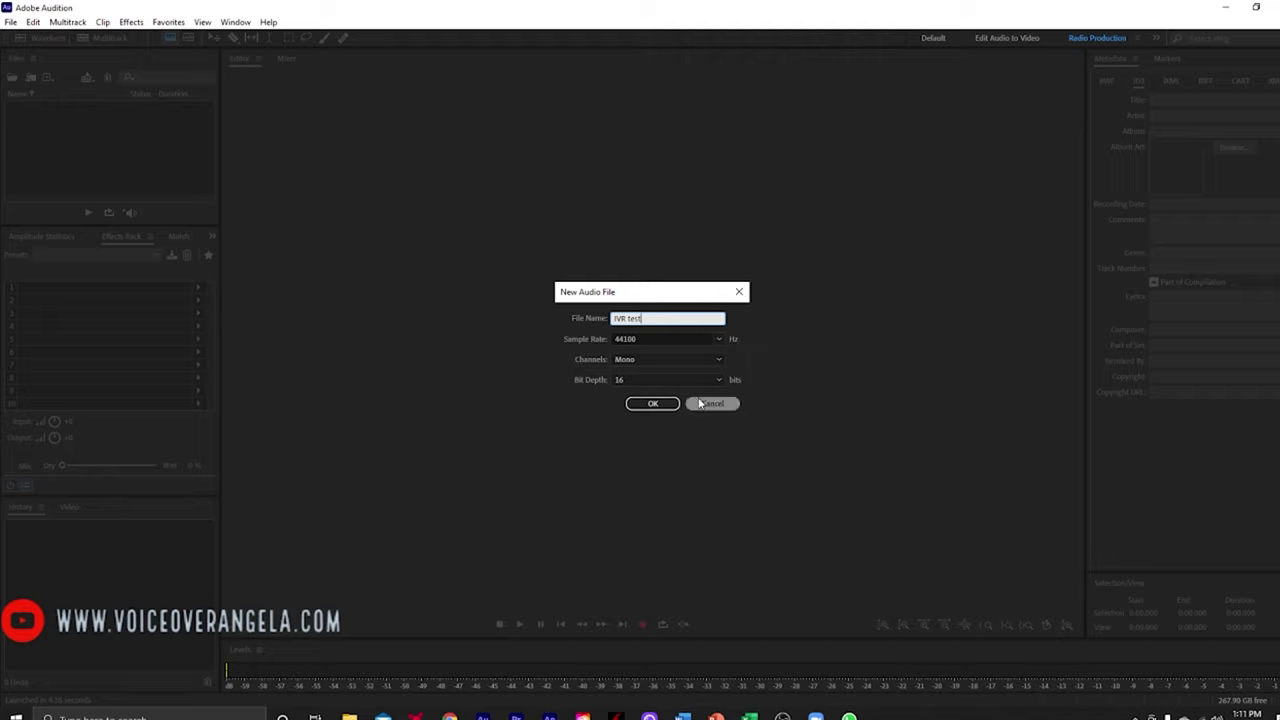
pyautogui.click(653, 404)
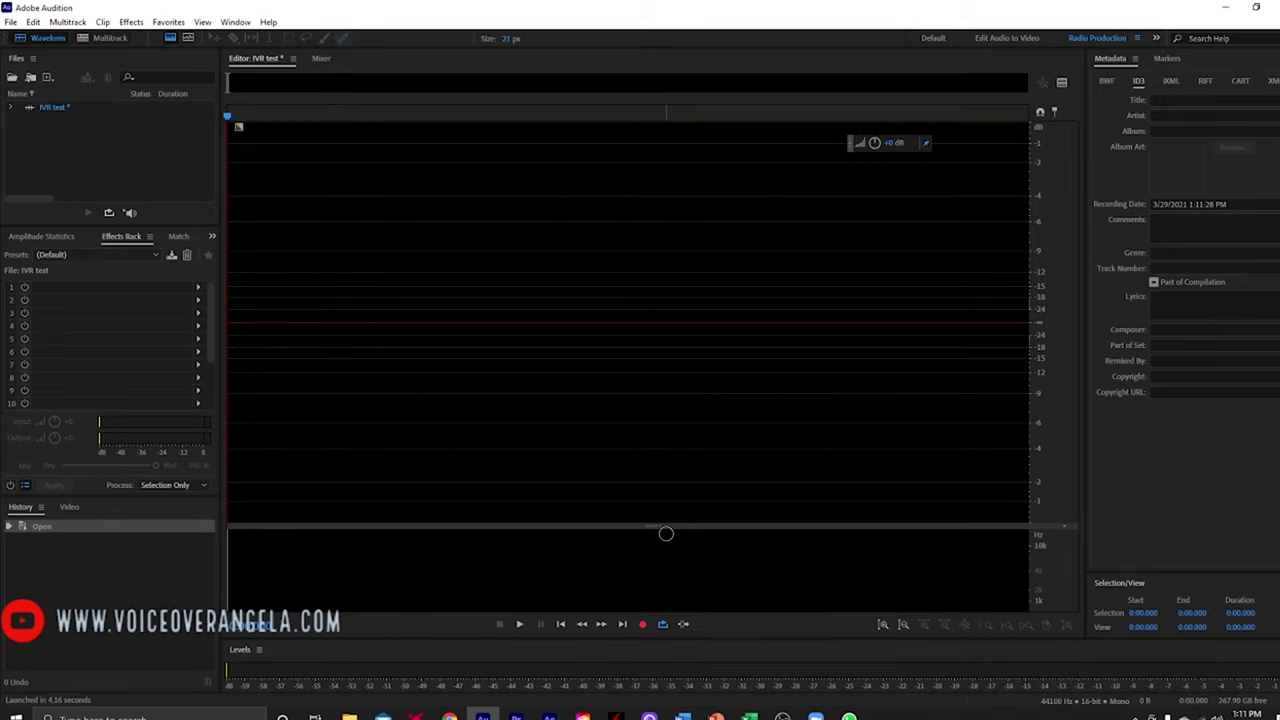
# Record the IVR voice prompts into the file, resuming at about 11 s for the last phrase, and stop the recording.
pyautogui.click(642, 624)
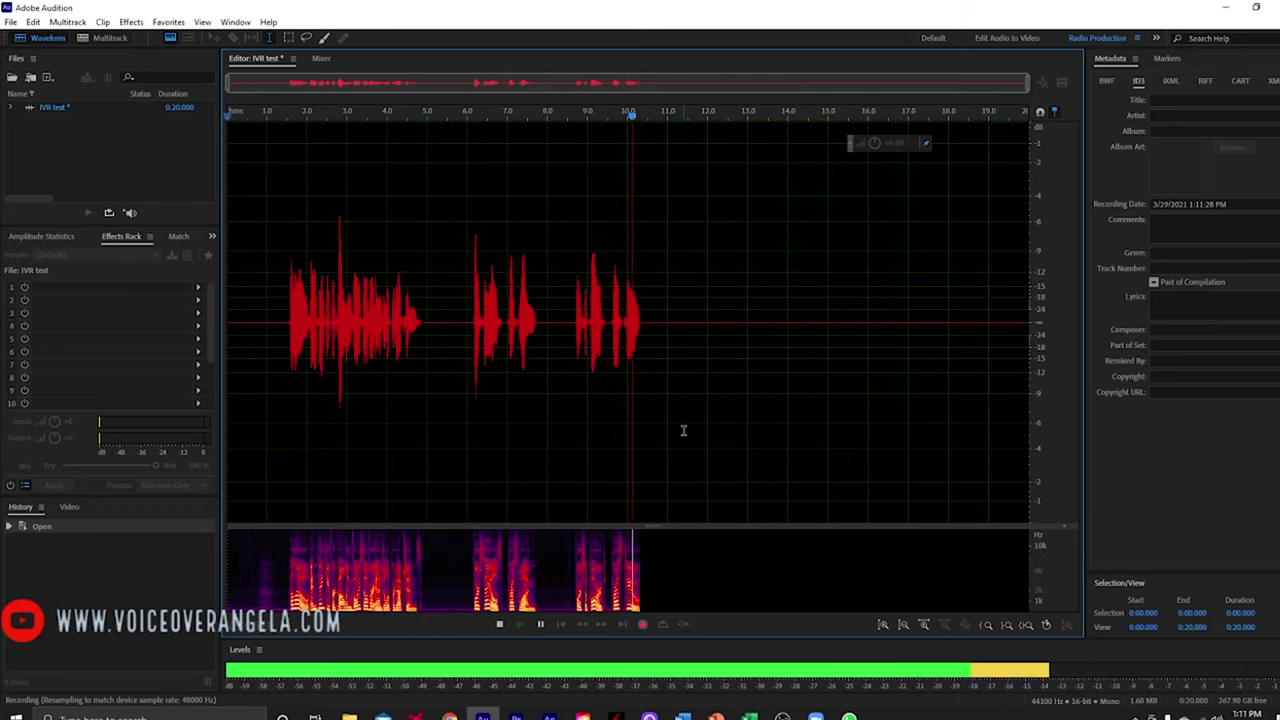
pyautogui.click(642, 624)
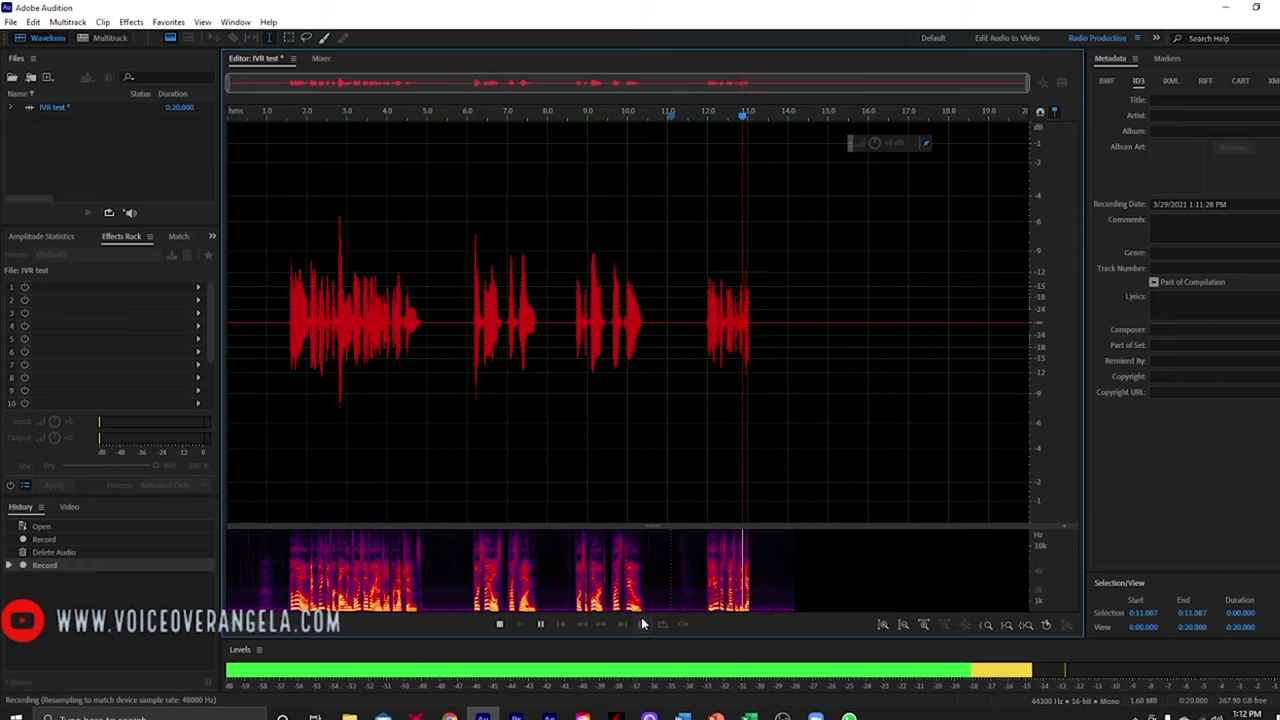
pyautogui.click(499, 624)
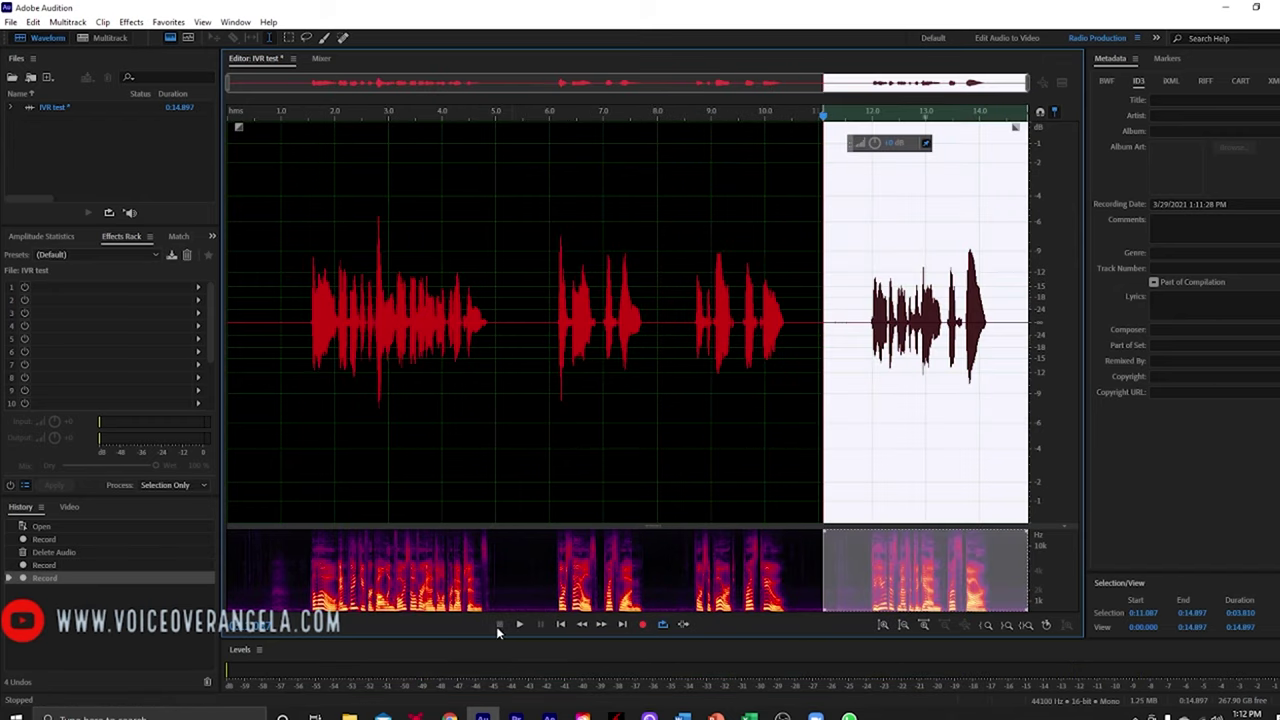
# Play back the recording from the start of the first phrase at about 1.5 s.
pyautogui.click(628, 371)
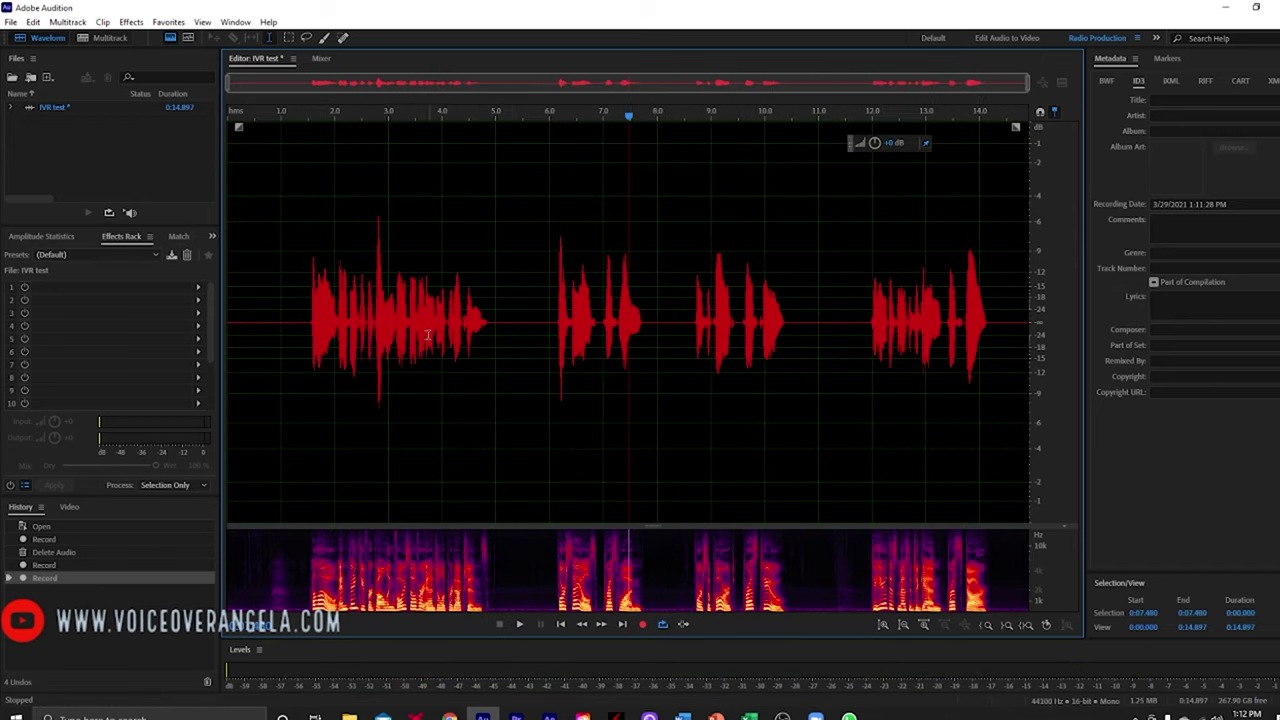
pyautogui.click(309, 320)
pyautogui.press('space')
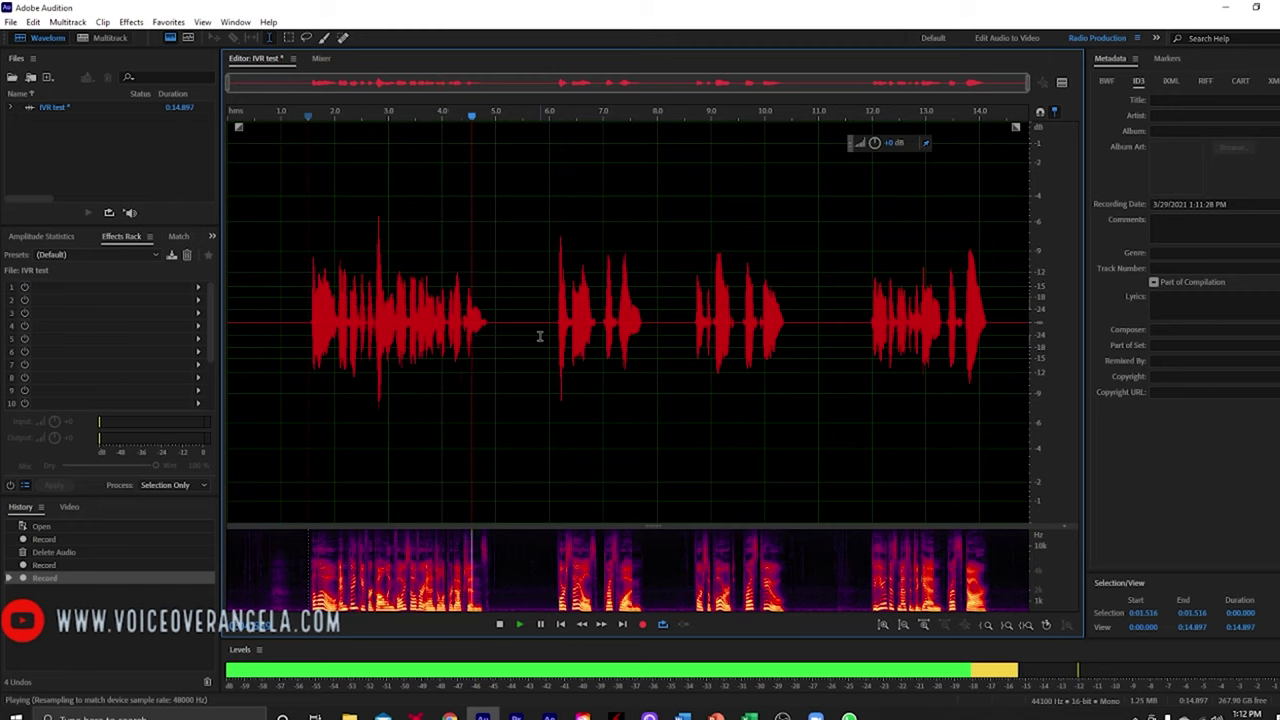
pyautogui.press('space')
# Shorten the pause between the first and second phrases by deleting about 0.95 s of silence.
pyautogui.scroll(4, 531, 331)
pyautogui.moveTo(467, 320); pyautogui.dragTo(588, 345)
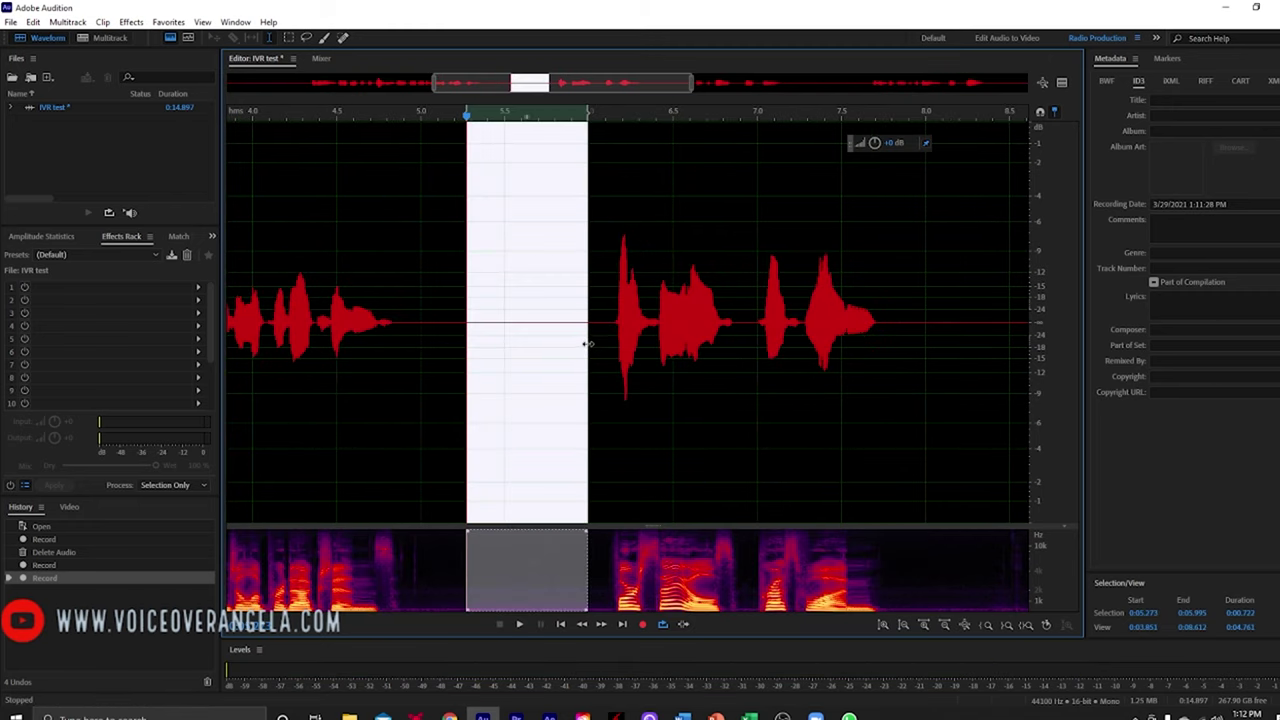
pyautogui.press('Delete')
pyautogui.scroll(-2, 594, 337)
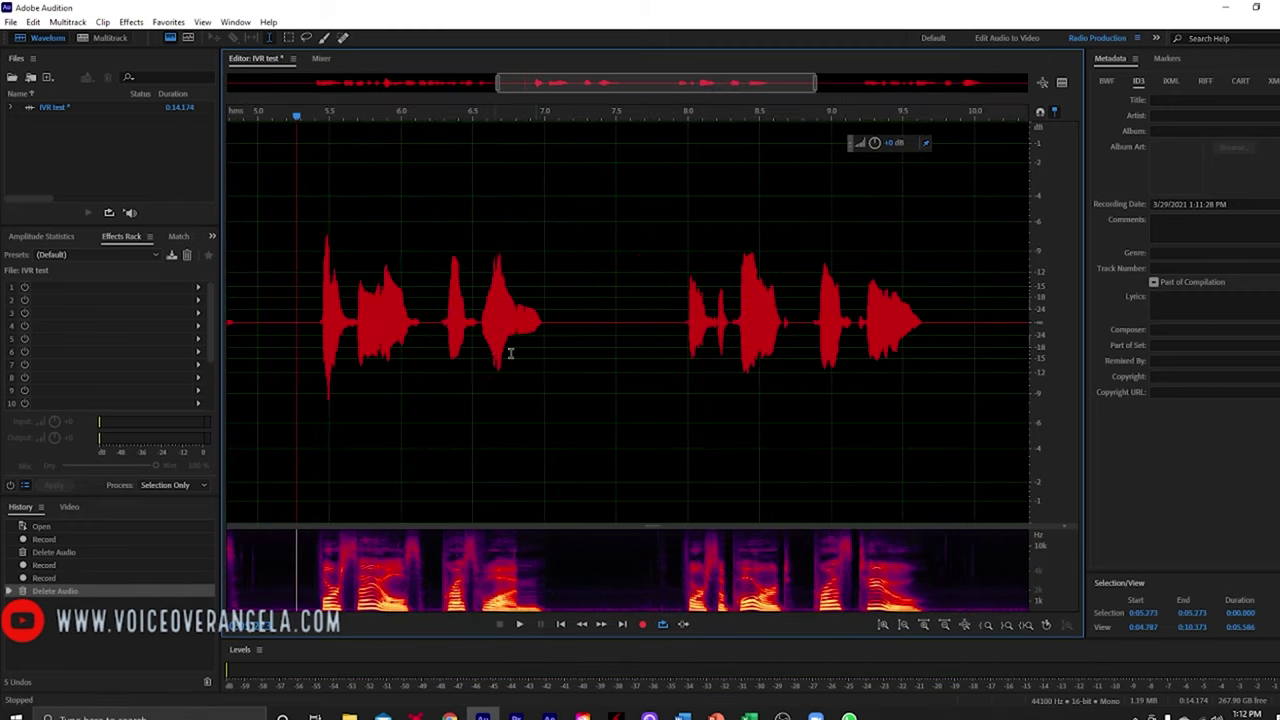
pyautogui.scroll(-2, 391, 363)
pyautogui.scroll(3, 434, 386)
pyautogui.moveTo(434, 386); pyautogui.dragTo(482, 392)
pyautogui.press('Delete')
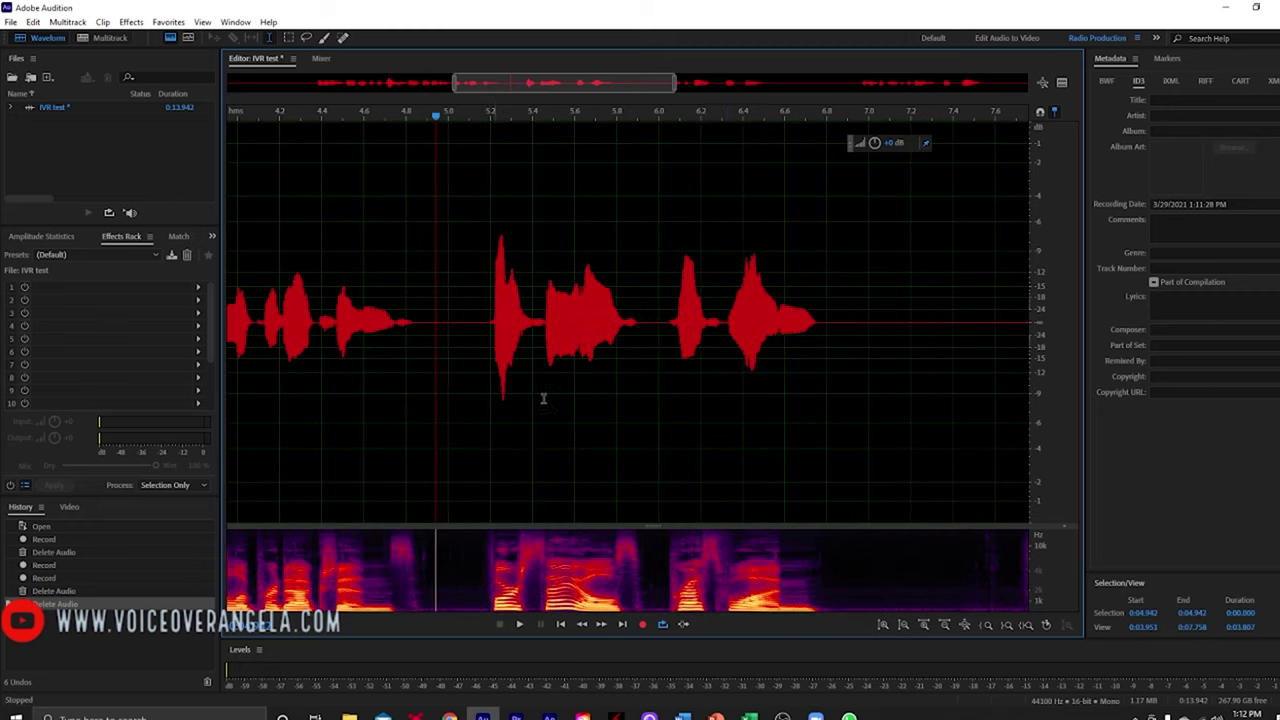
# Delete about 0.6 s of silence between the second and third phrases and about 1.3 s between the third and fourth.
pyautogui.moveTo(874, 400); pyautogui.dragTo(1000, 417)
pyautogui.press('Delete')
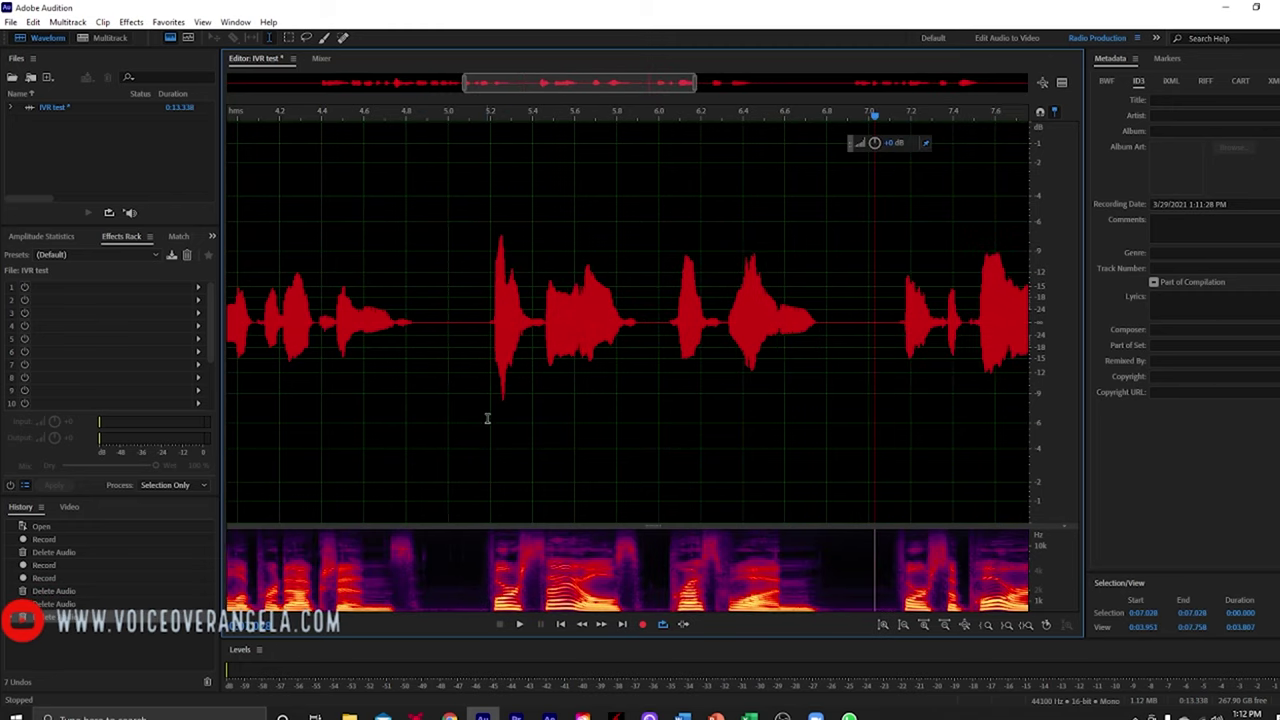
pyautogui.scroll(-2, 510, 420)
pyautogui.scroll(2, 768, 428)
pyautogui.moveTo(742, 435); pyautogui.dragTo(926, 450)
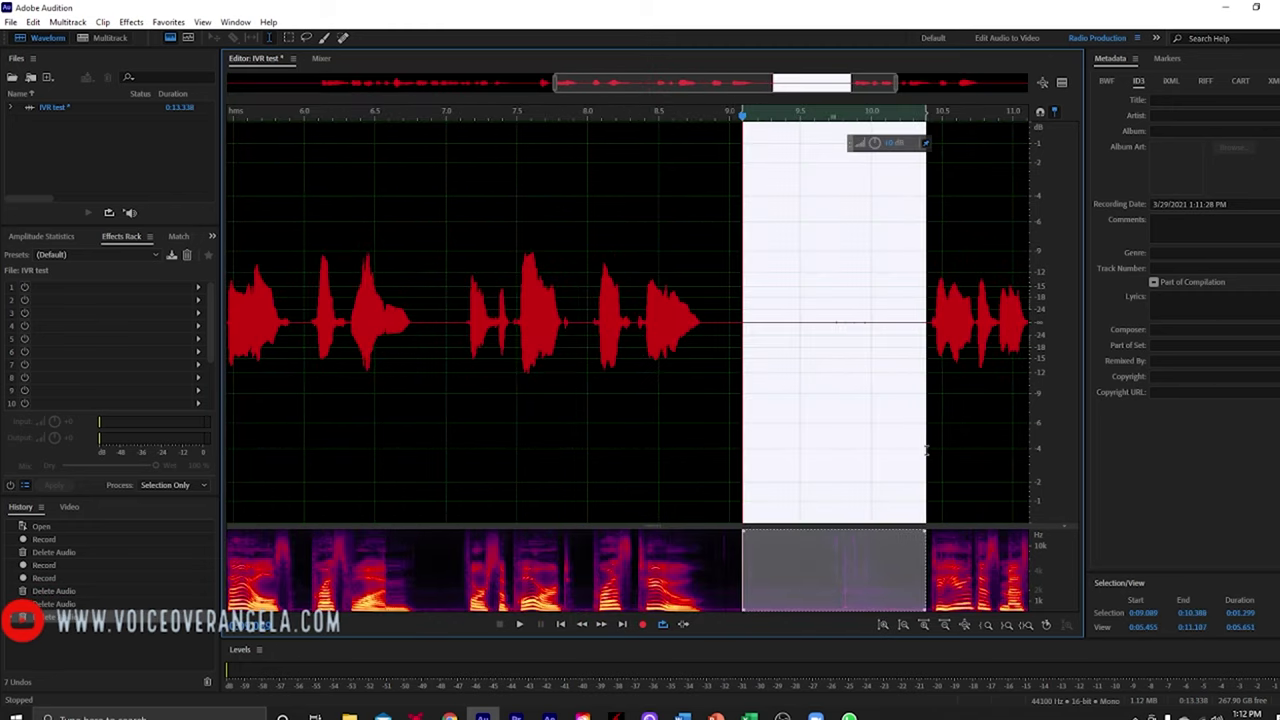
pyautogui.press('Delete')
pyautogui.scroll(-3, 734, 417)
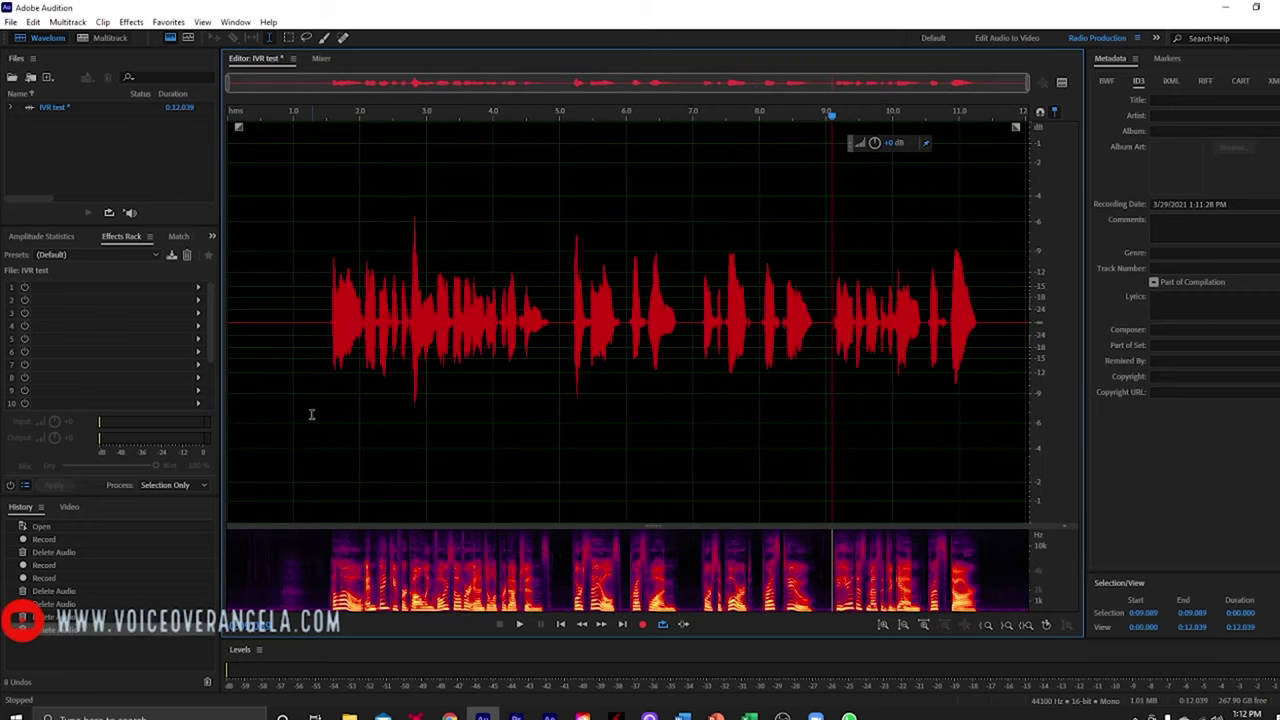
# Trim about 1.4 s of silence from the beginning of the recording and about 0.6 s from its end.
pyautogui.moveTo(311, 414); pyautogui.dragTo(196, 420)
pyautogui.press('Delete')
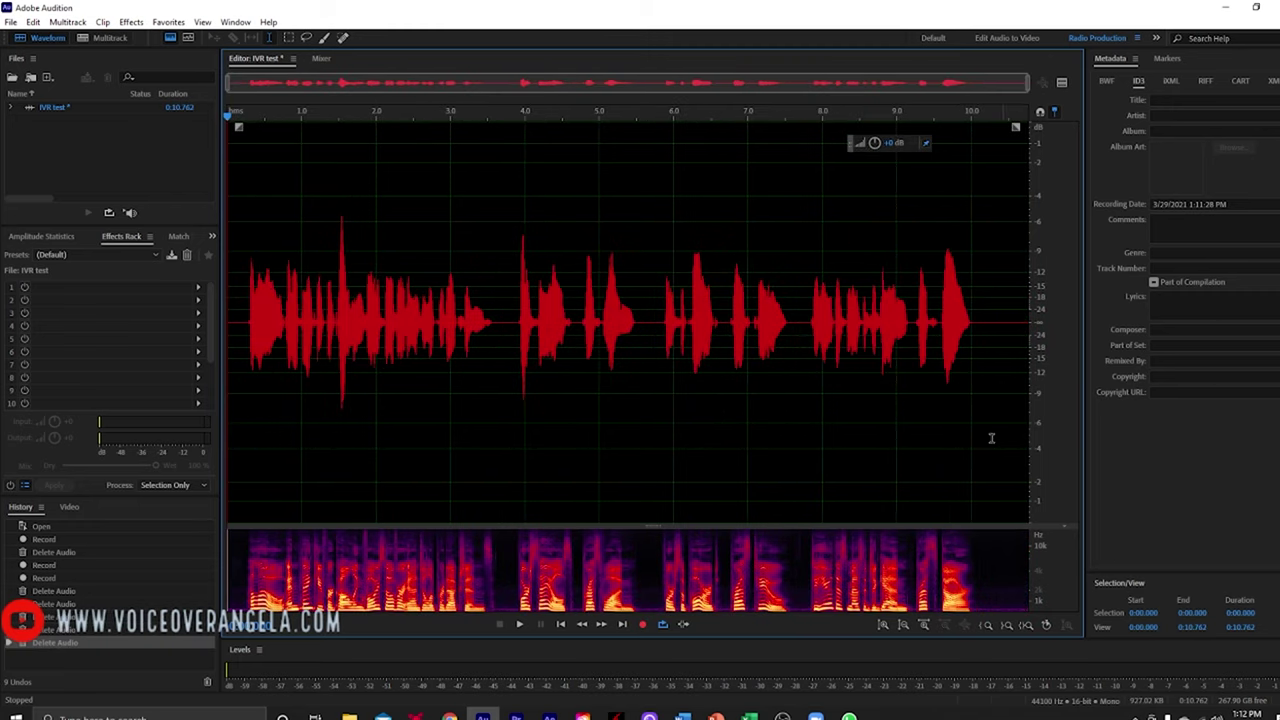
pyautogui.moveTo(991, 437); pyautogui.dragTo(1030, 440)
pyautogui.press('Delete')
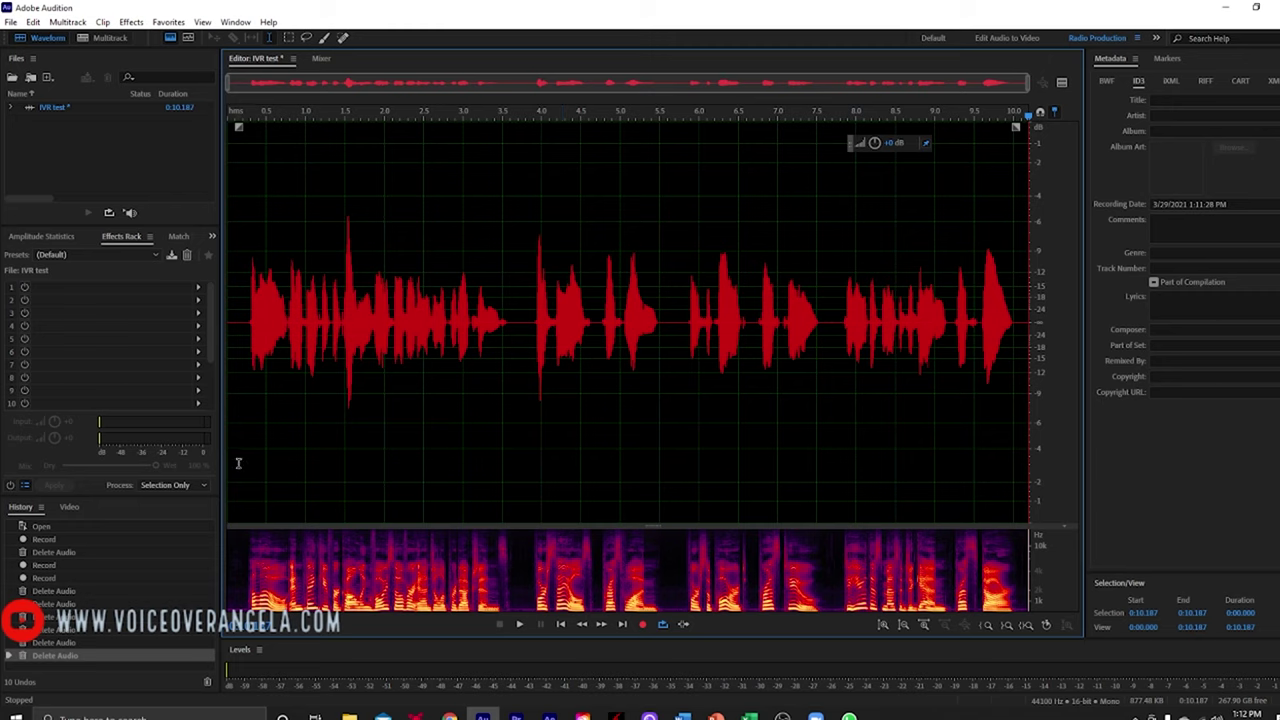
pyautogui.moveTo(238, 463); pyautogui.dragTo(208, 467)
pyautogui.press('Delete')
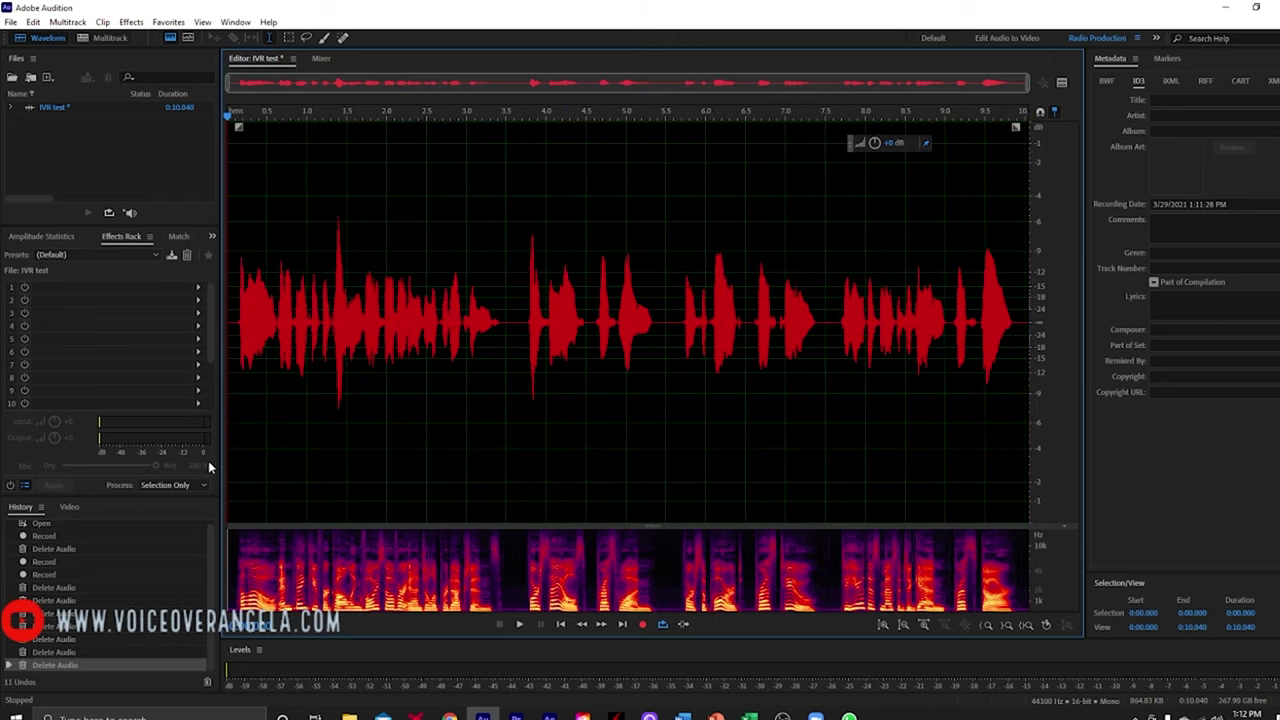
# Load the Voice Over preset into the Effects Rack and apply it to the whole recording.
pyautogui.click(155, 254)
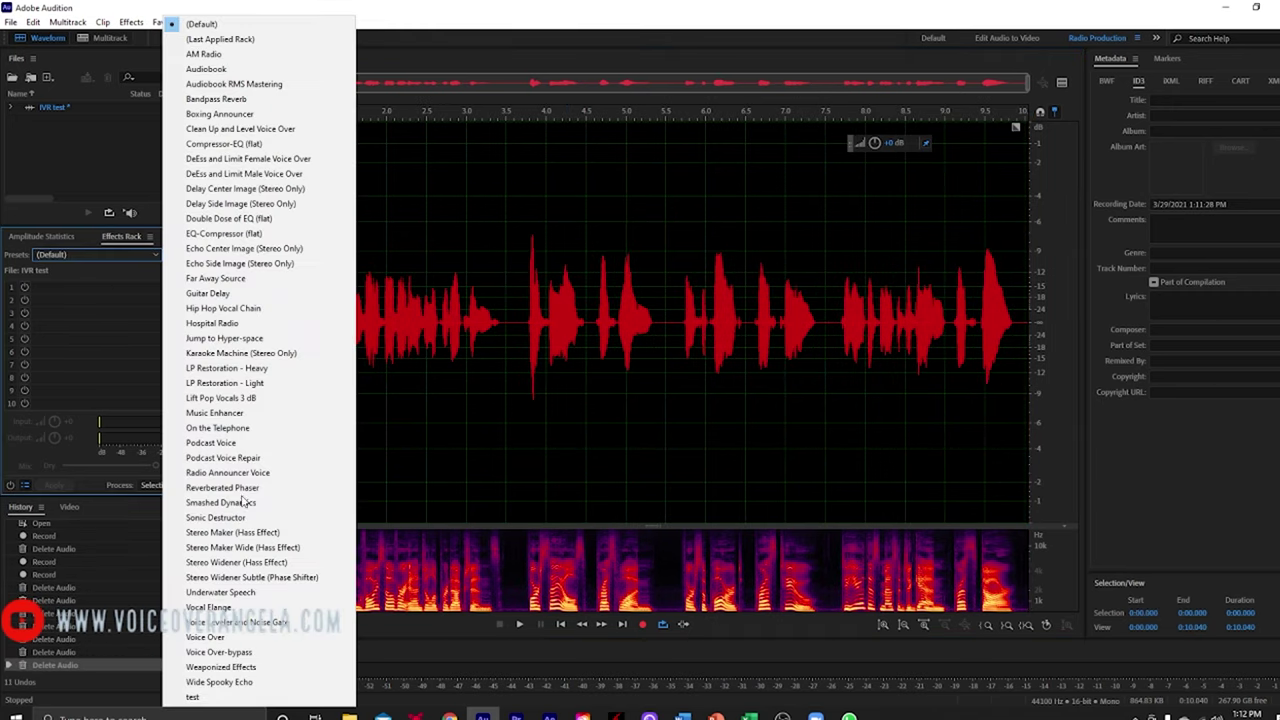
pyautogui.click(240, 640)
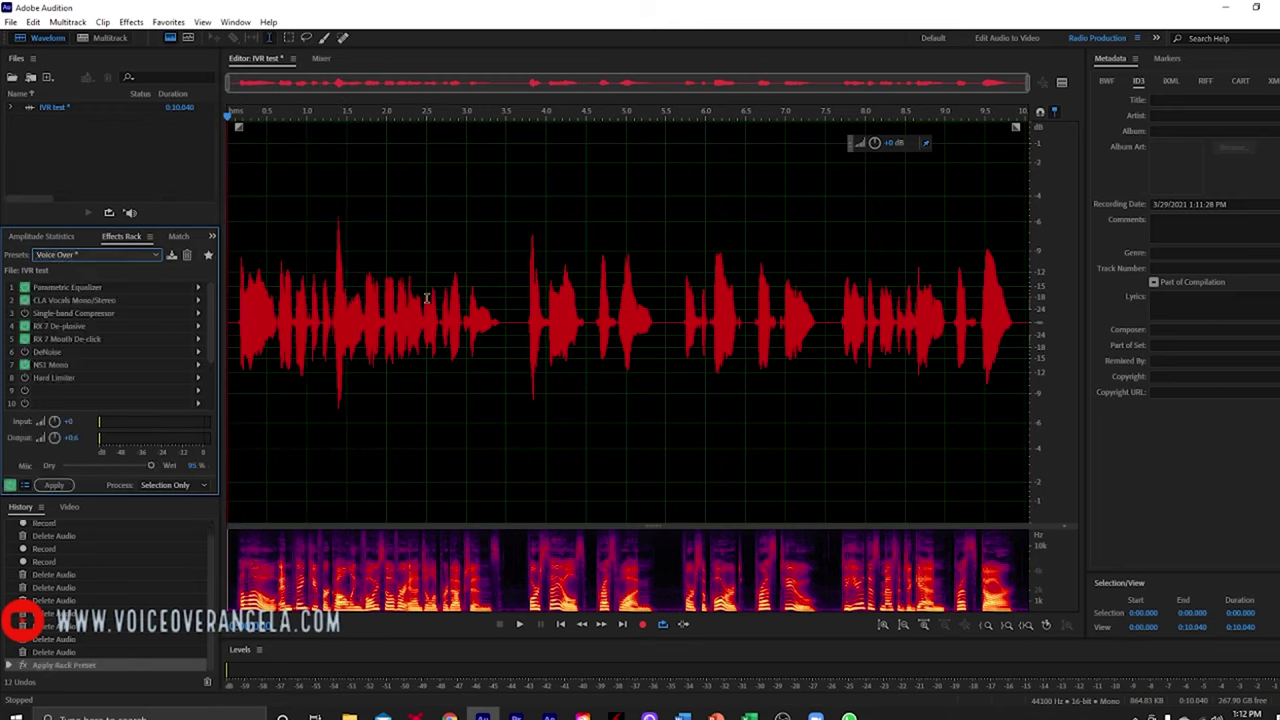
pyautogui.click(65, 486)
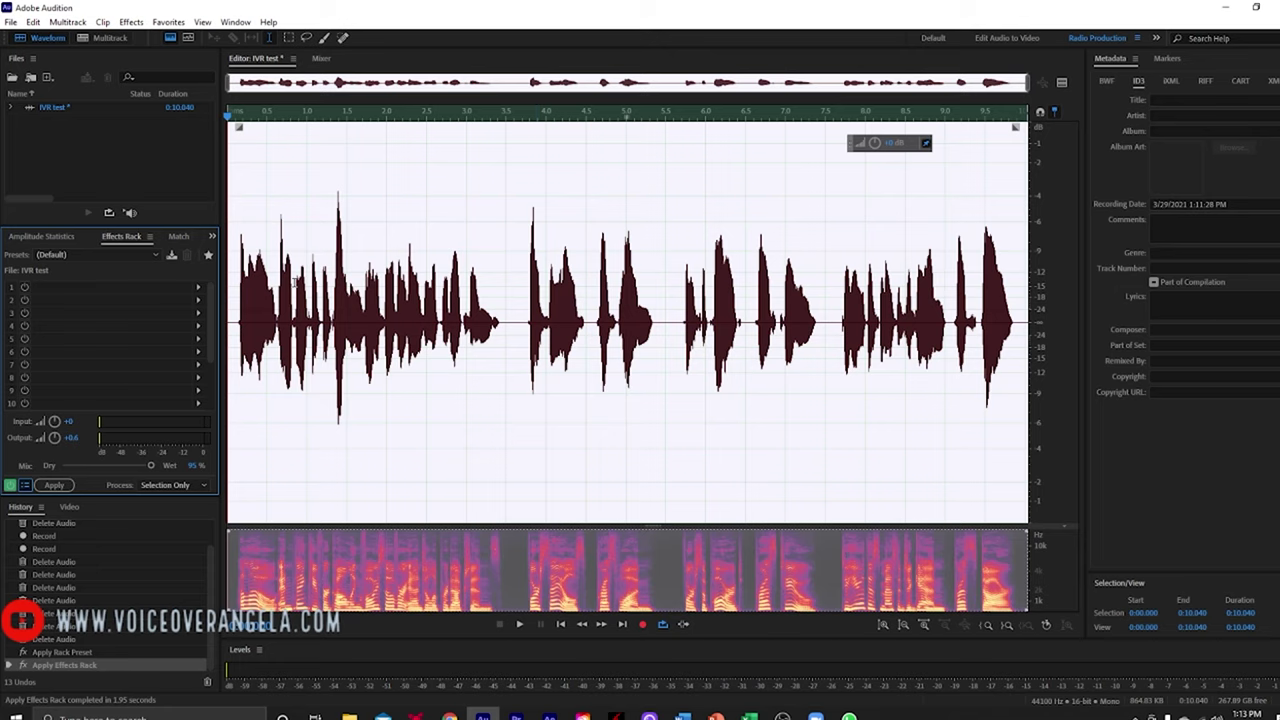
# Play back the processed recording from just before the first phrase to check the sound.
pyautogui.click(231, 294)
pyautogui.scroll(5, 231, 294)
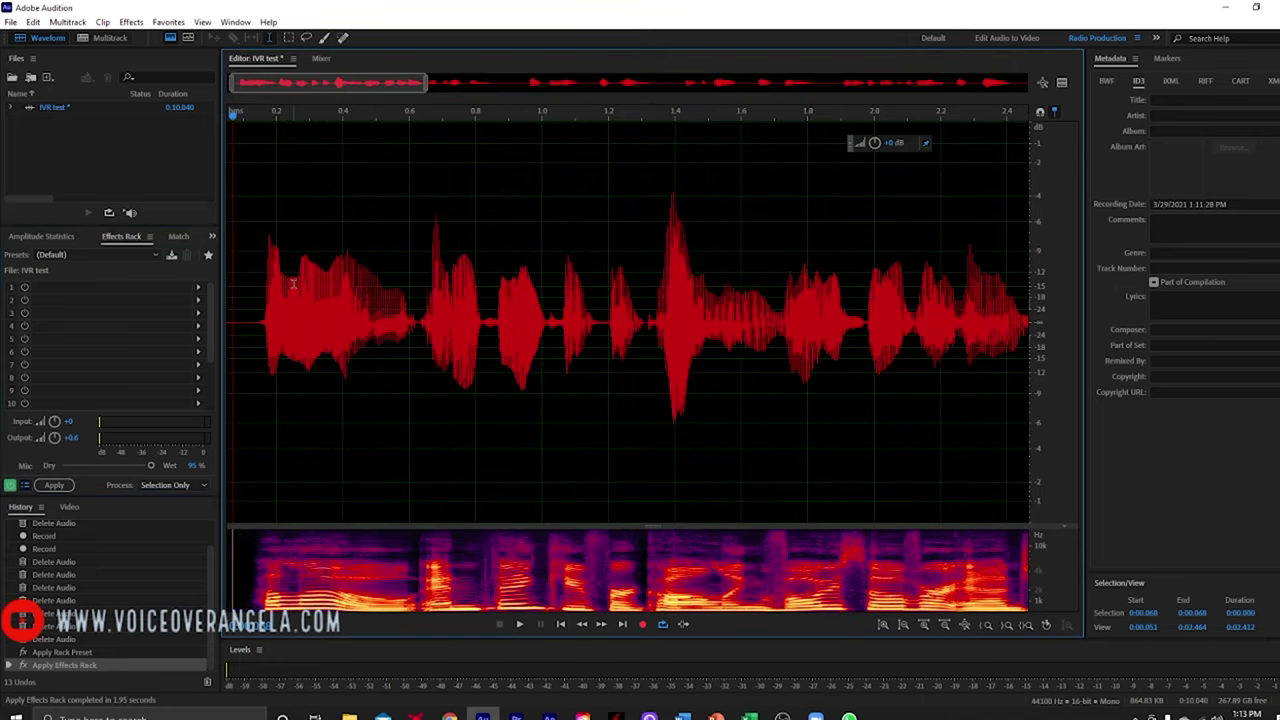
pyautogui.scroll(-4, 293, 284)
pyautogui.press('space')
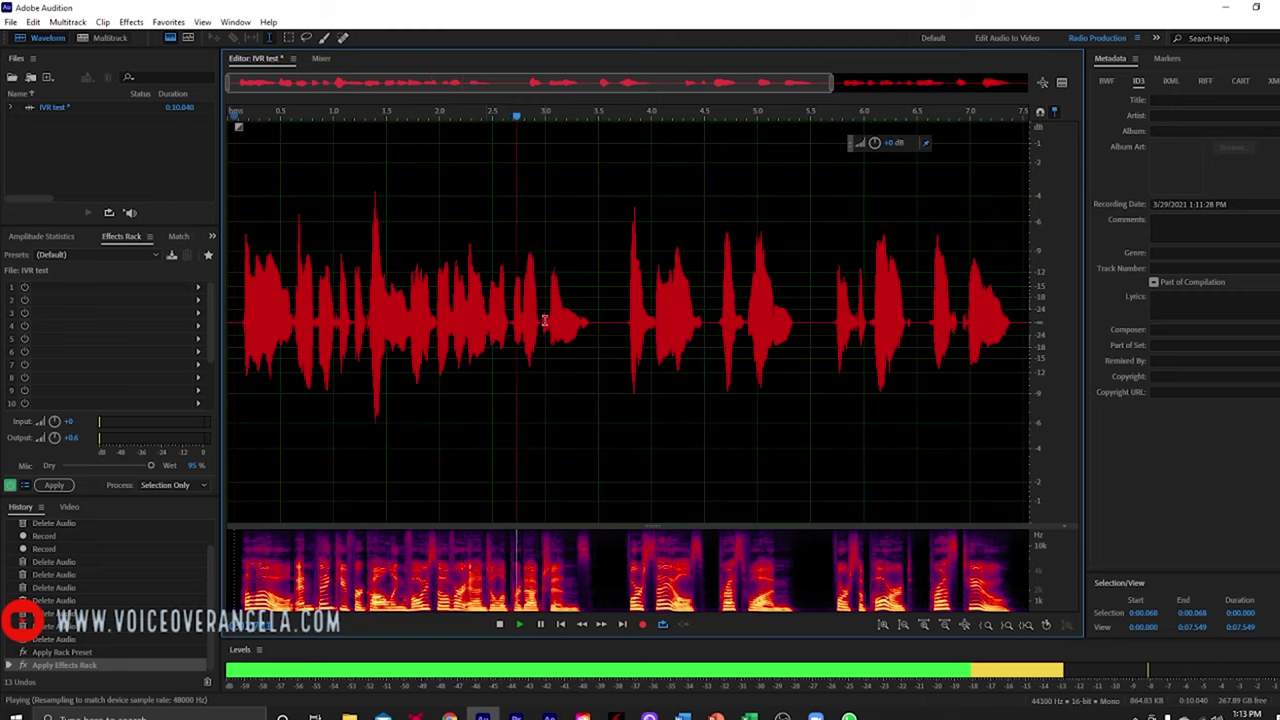
pyautogui.scroll(-2, 540, 310)
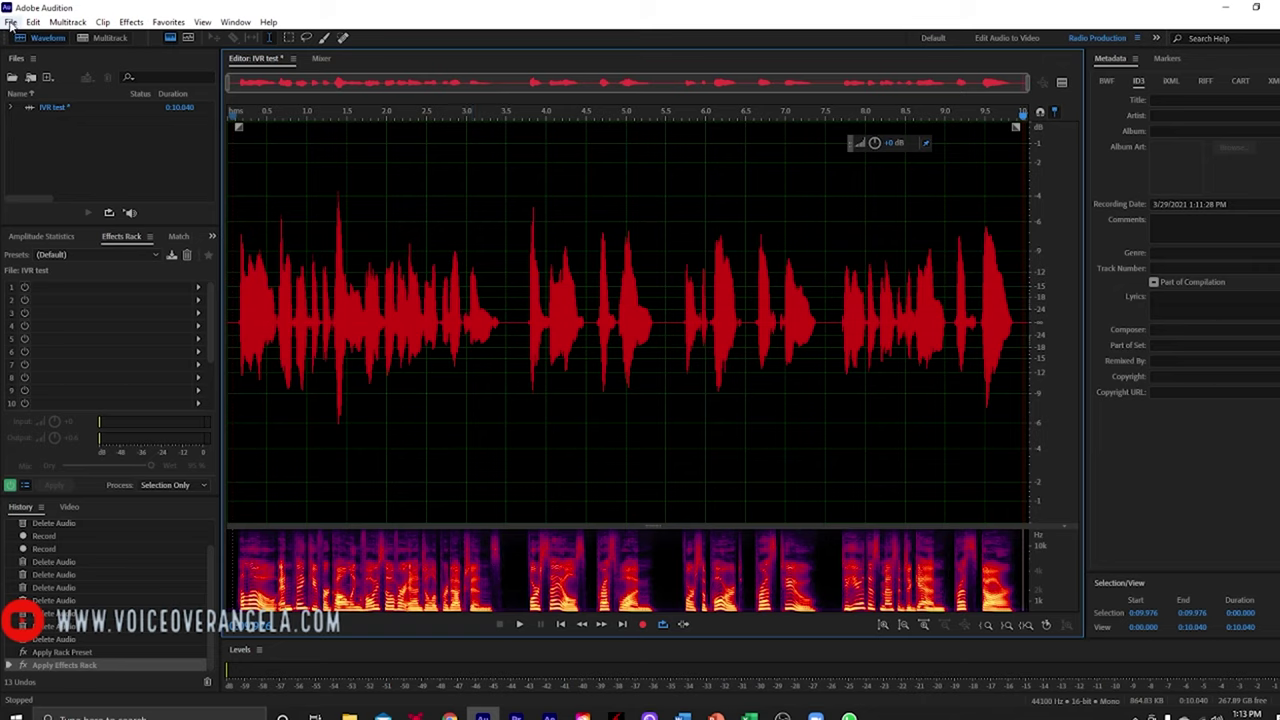
# Save a copy as IVR test.wav in the libsndfile format with µ-Law 8-bit PCM (ITU-T G.711) encoding.
pyautogui.click(10, 22)
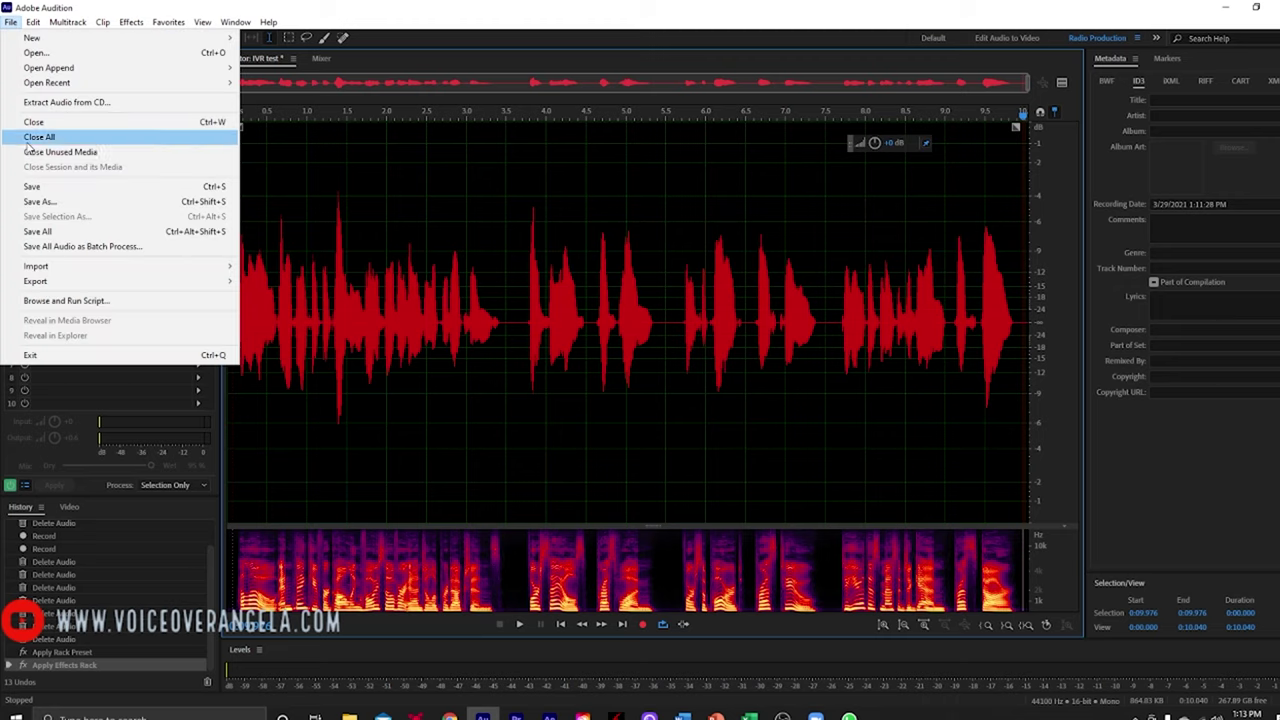
pyautogui.click(30, 202)
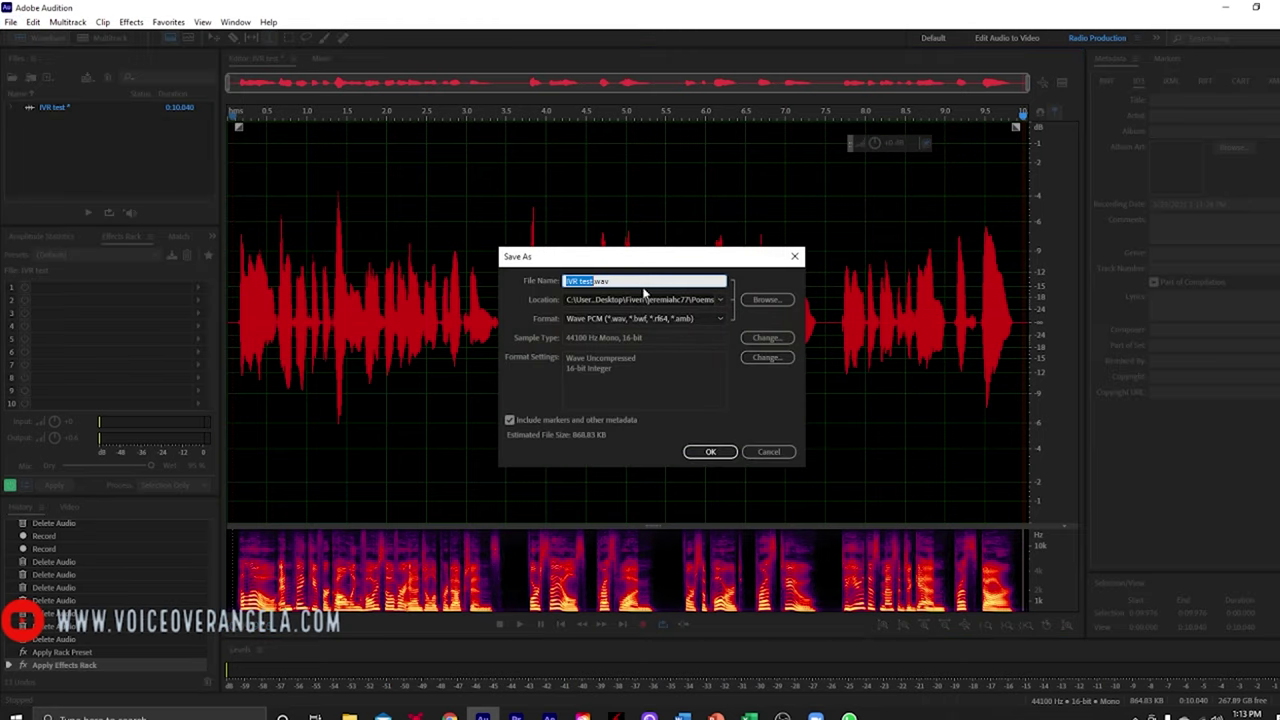
pyautogui.click(719, 318)
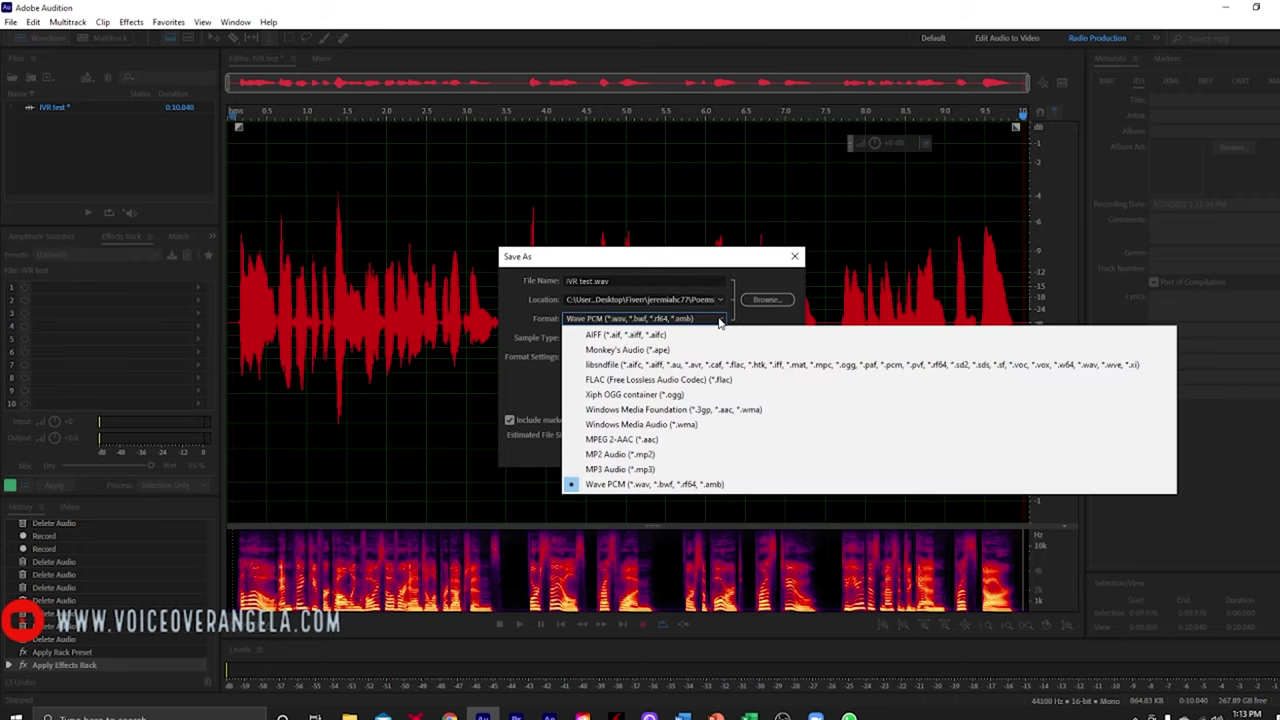
pyautogui.click(715, 365)
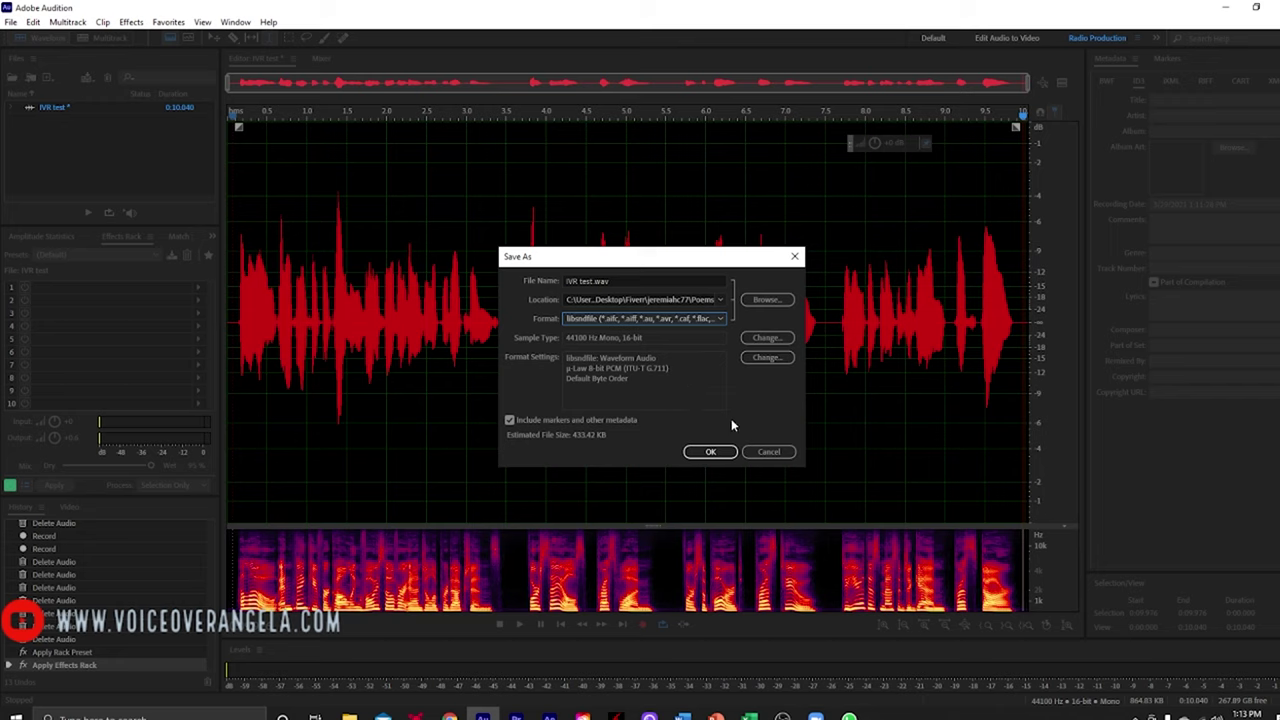
pyautogui.click(710, 451)
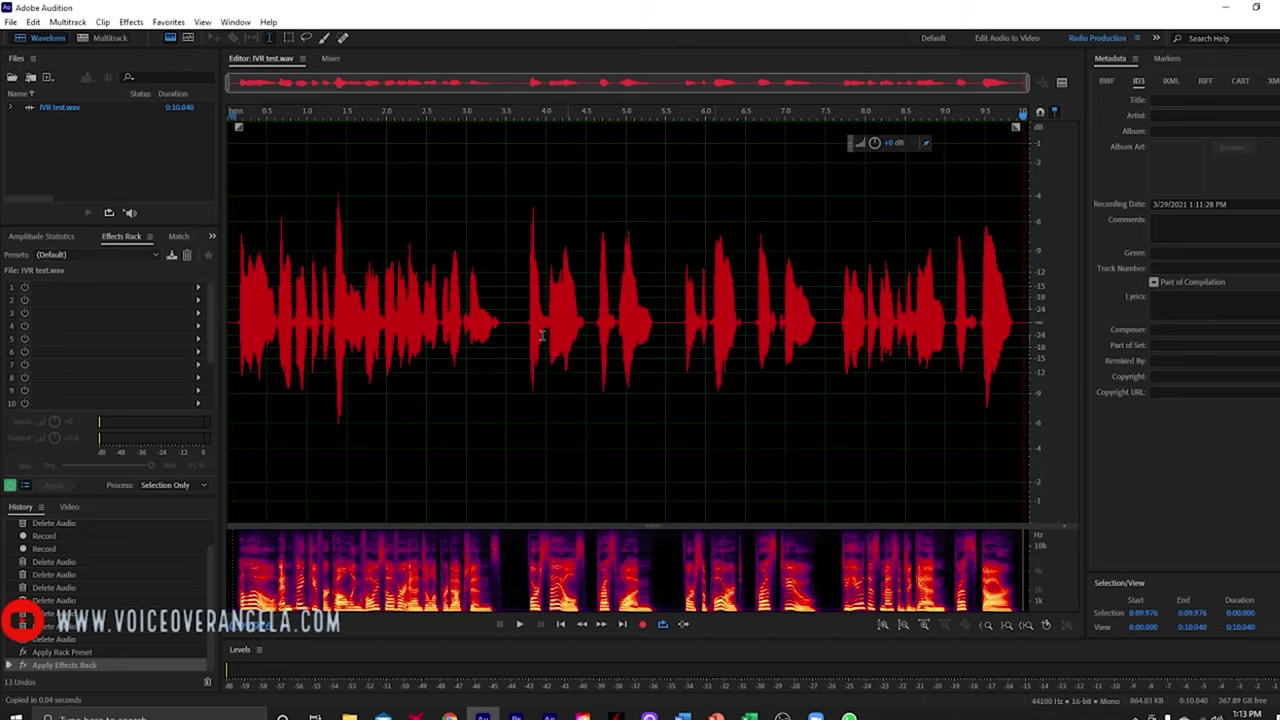
# Create a multitrack session named IVR test and place IVR test.wav on Track 1 starting at about 1 s.
pyautogui.click(231, 307)
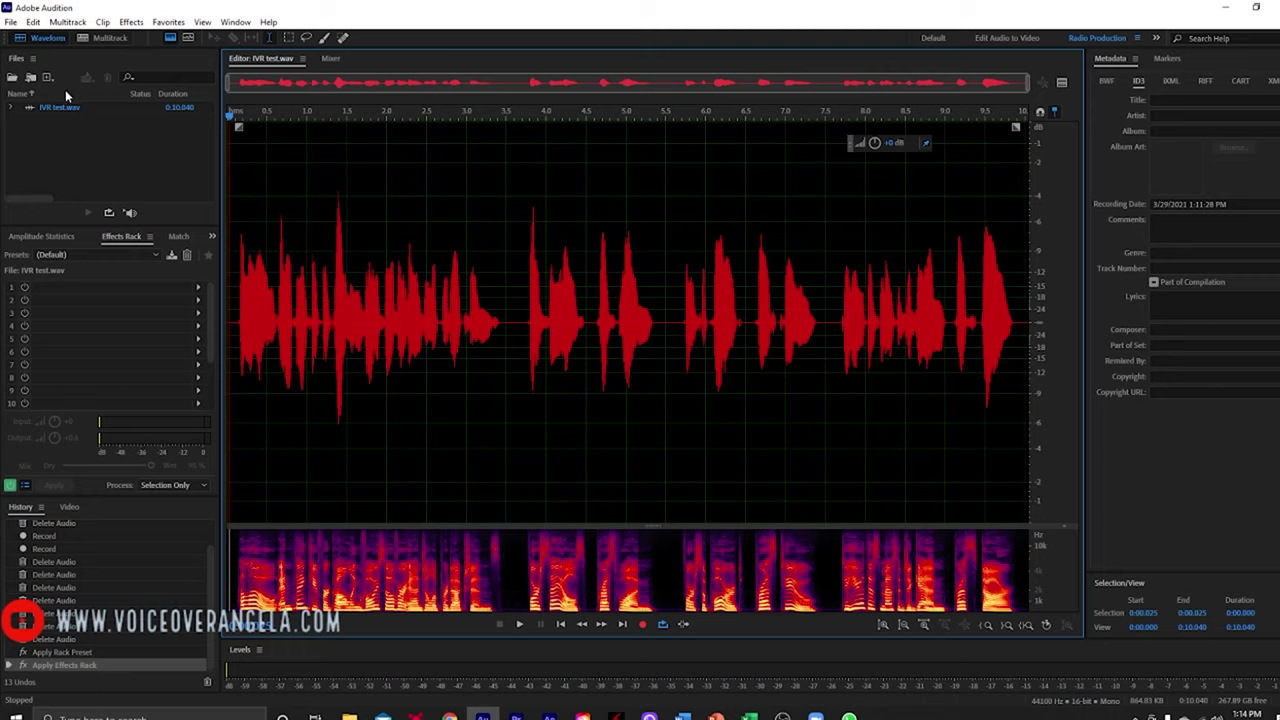
pyautogui.click(12, 23)
pyautogui.moveTo(28, 40)
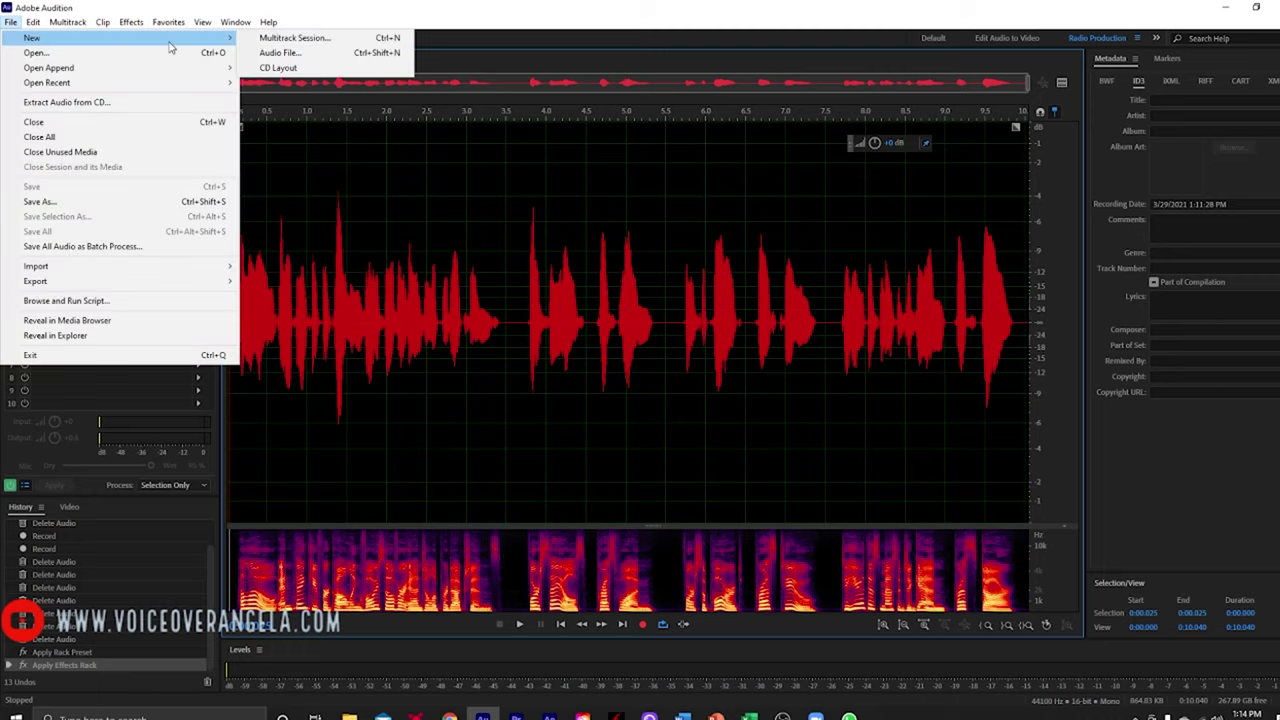
pyautogui.click(293, 38)
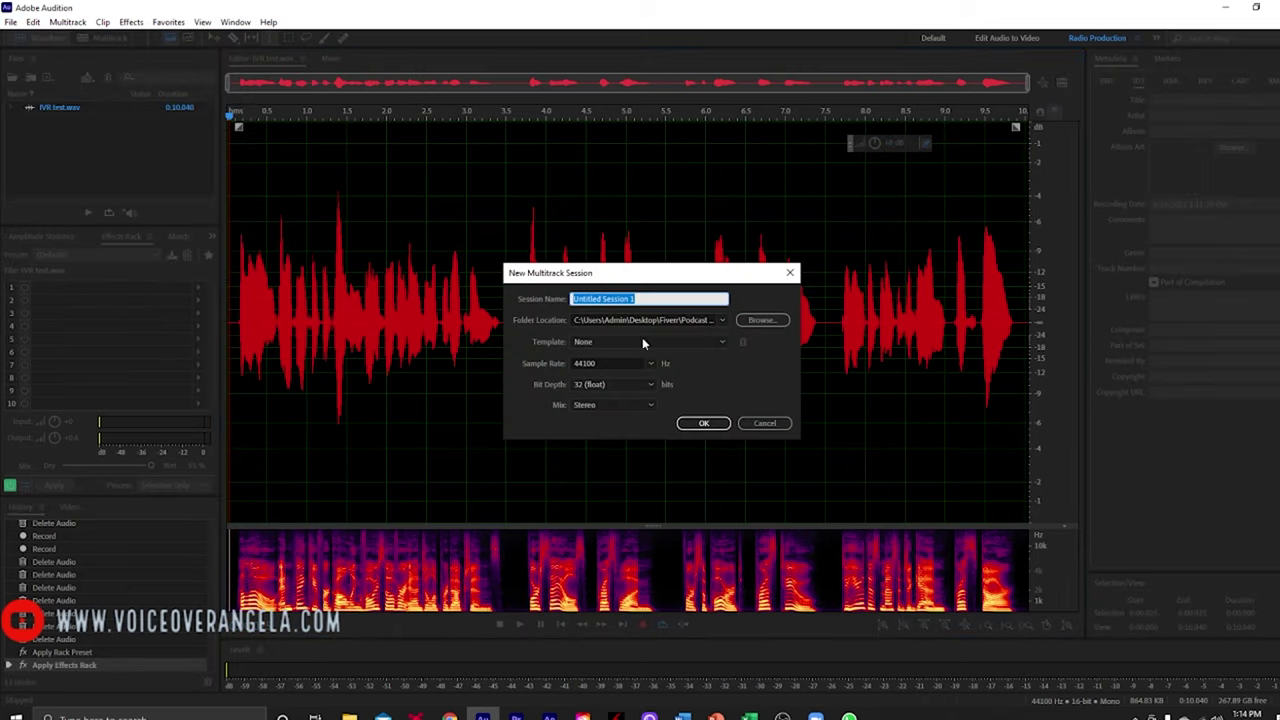
pyautogui.press('BackSpace')
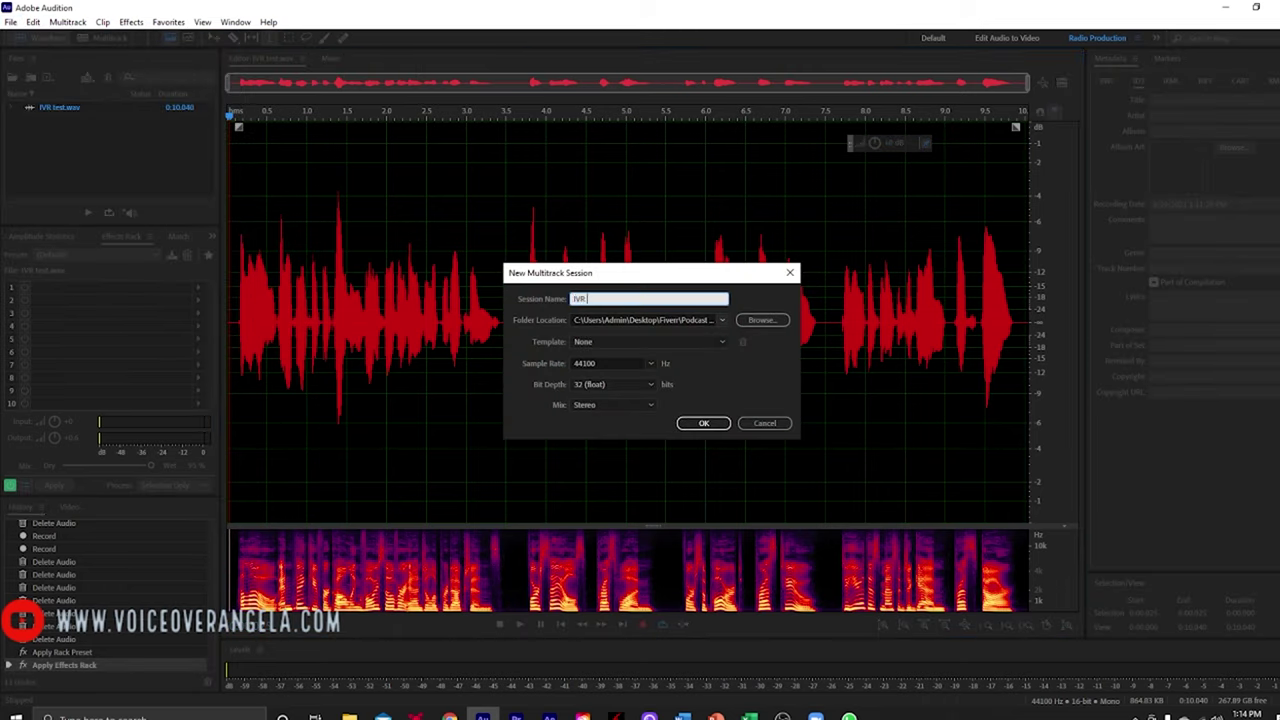
pyautogui.click(703, 423)
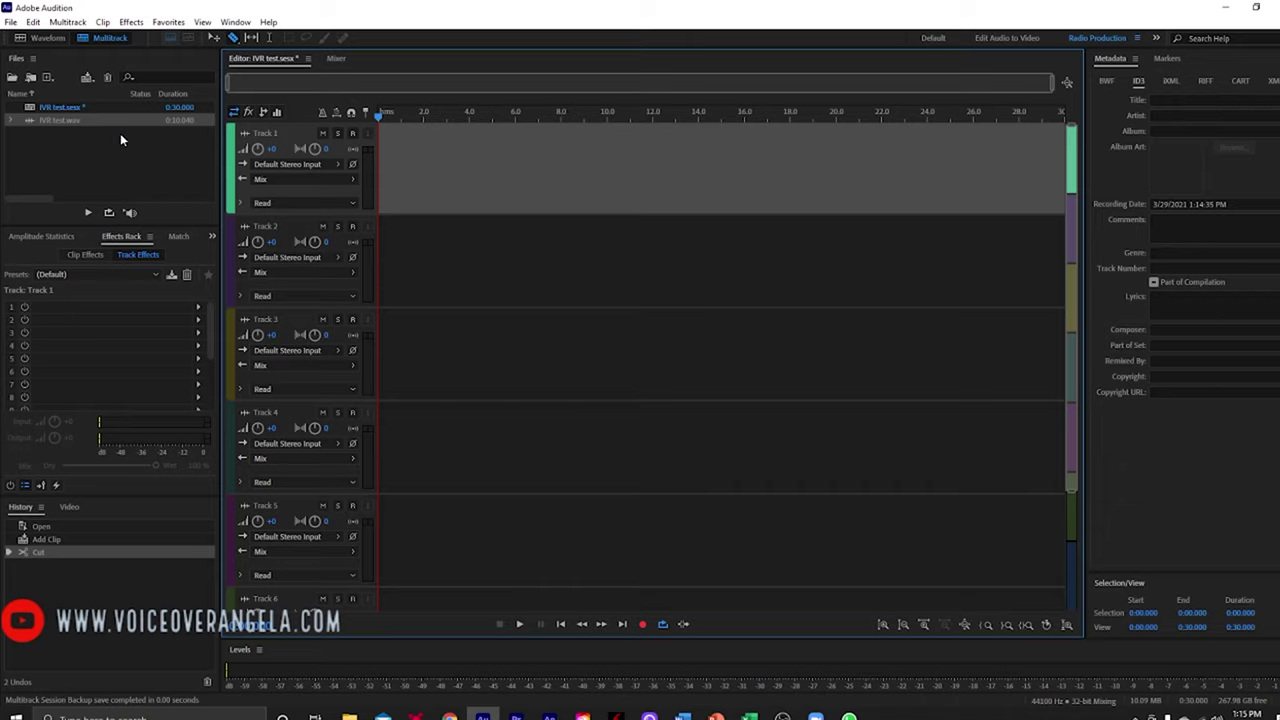
pyautogui.moveTo(66, 120); pyautogui.dragTo(401, 172)
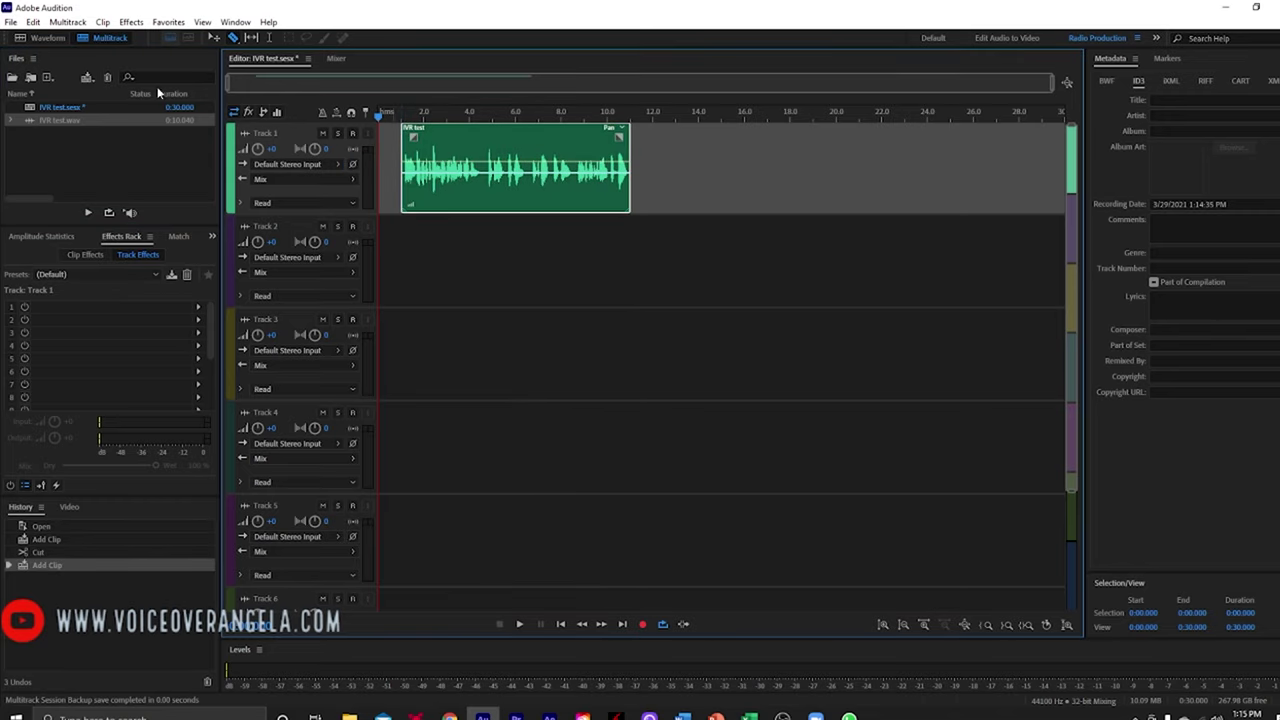
# Open the audioblocks relaxing ambient corporate background music MP3 and preview its opening seconds.
pyautogui.click(11, 22)
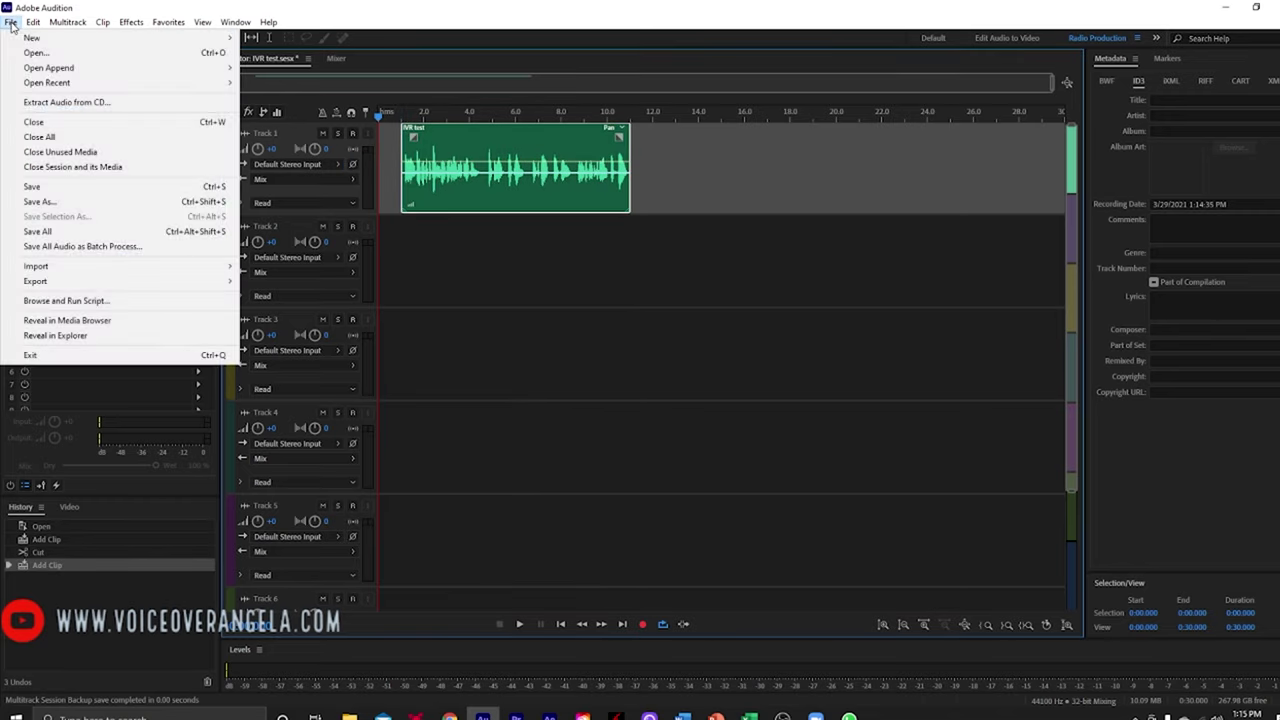
pyautogui.click(35, 52)
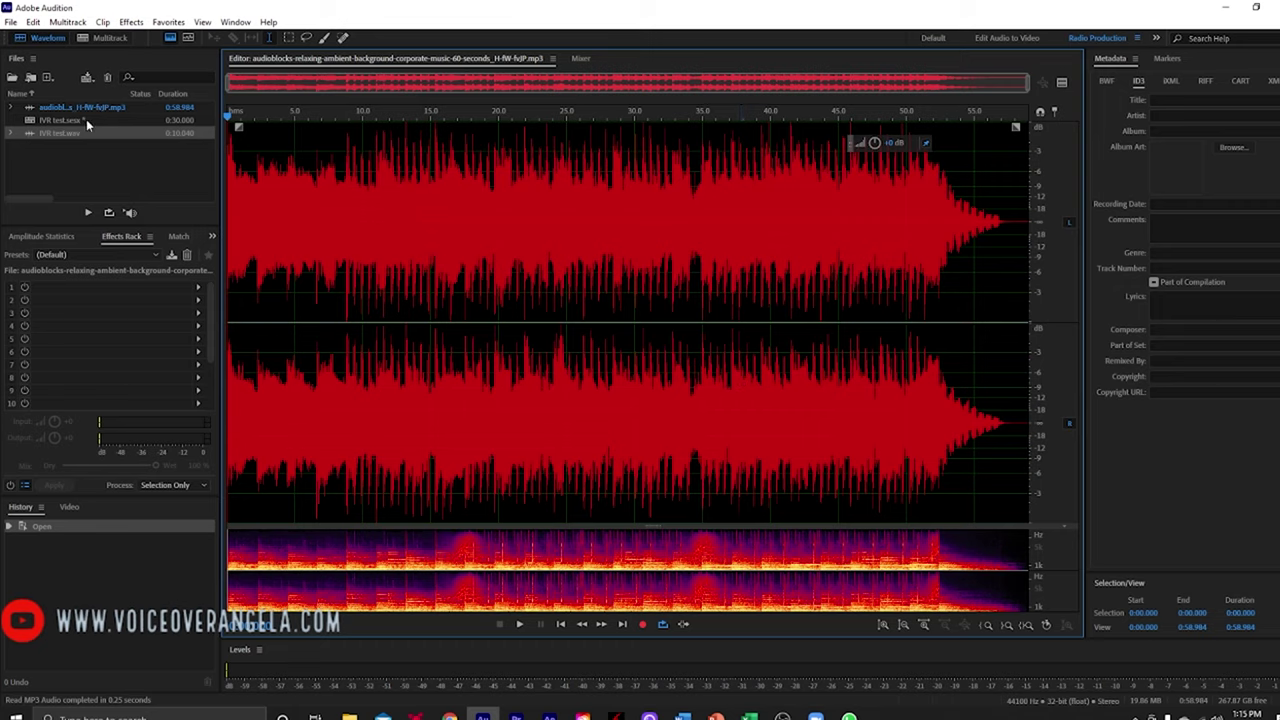
pyautogui.press('space')
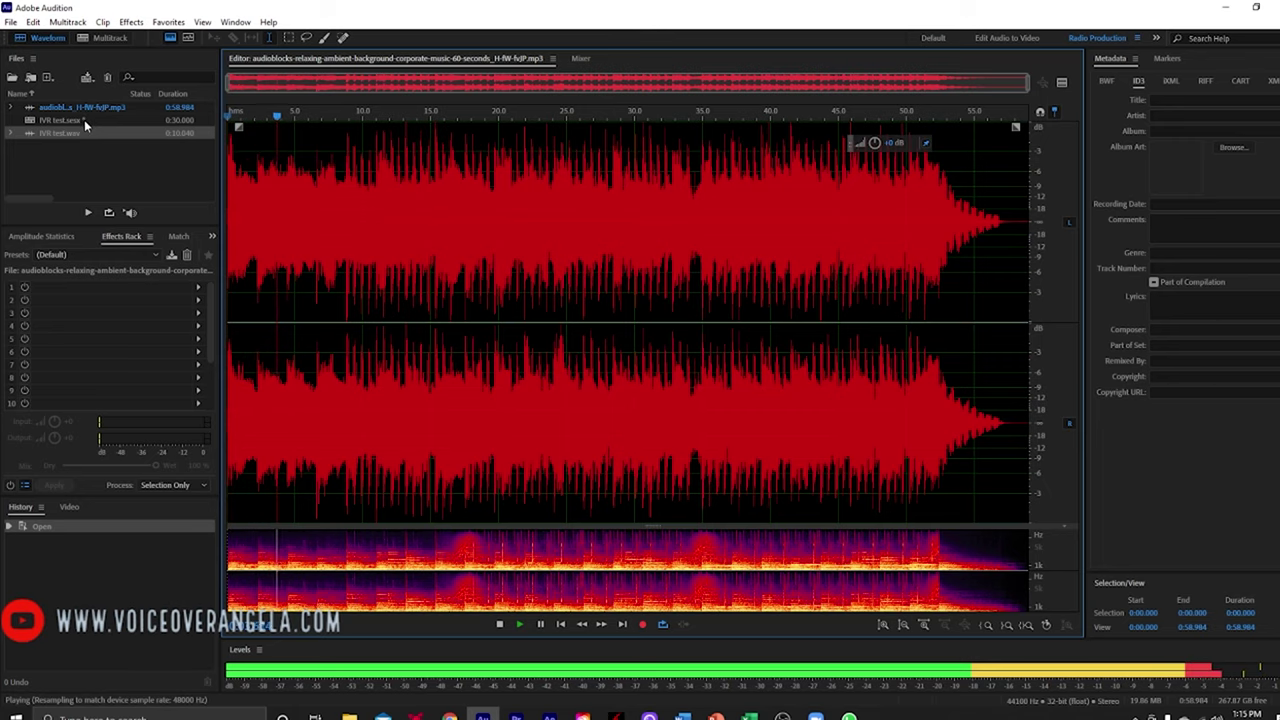
pyautogui.press('space')
# Place the background music on Track 2 at the start of the IVR test session and lower that track's volume to -10.5 dB.
pyautogui.doubleClick(84, 120)
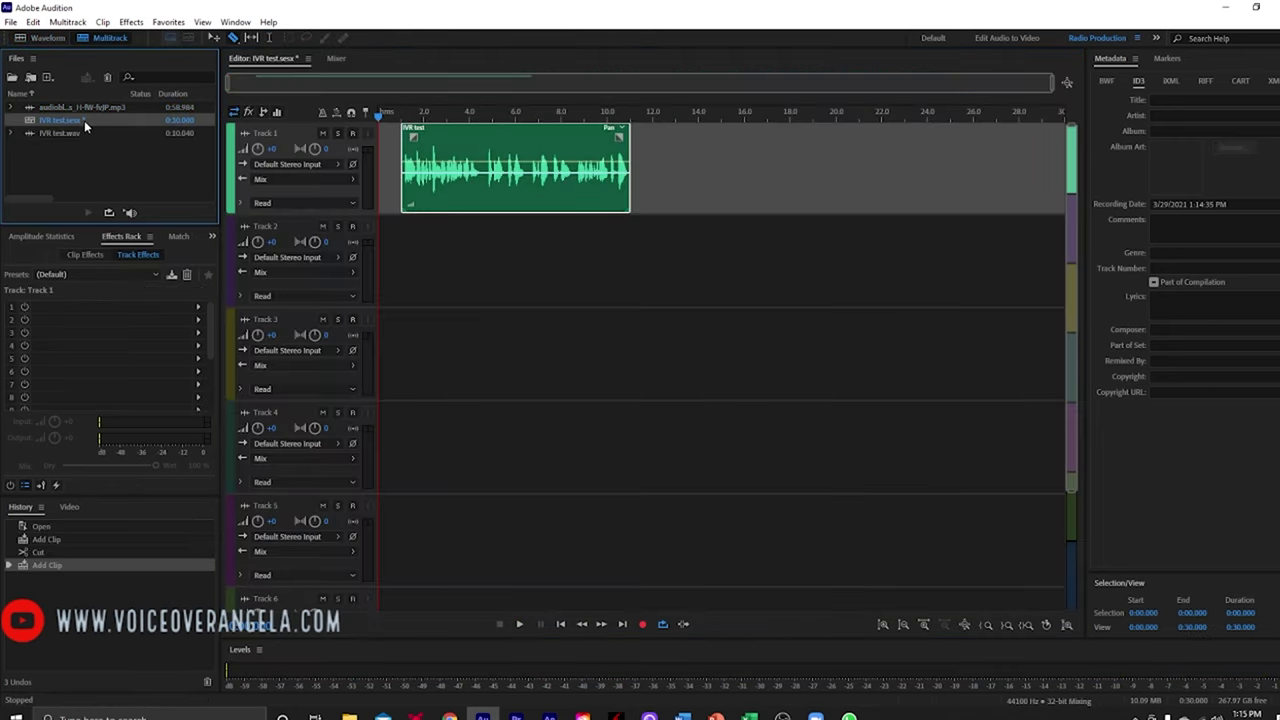
pyautogui.moveTo(83, 106); pyautogui.dragTo(379, 249)
pyautogui.press('space')
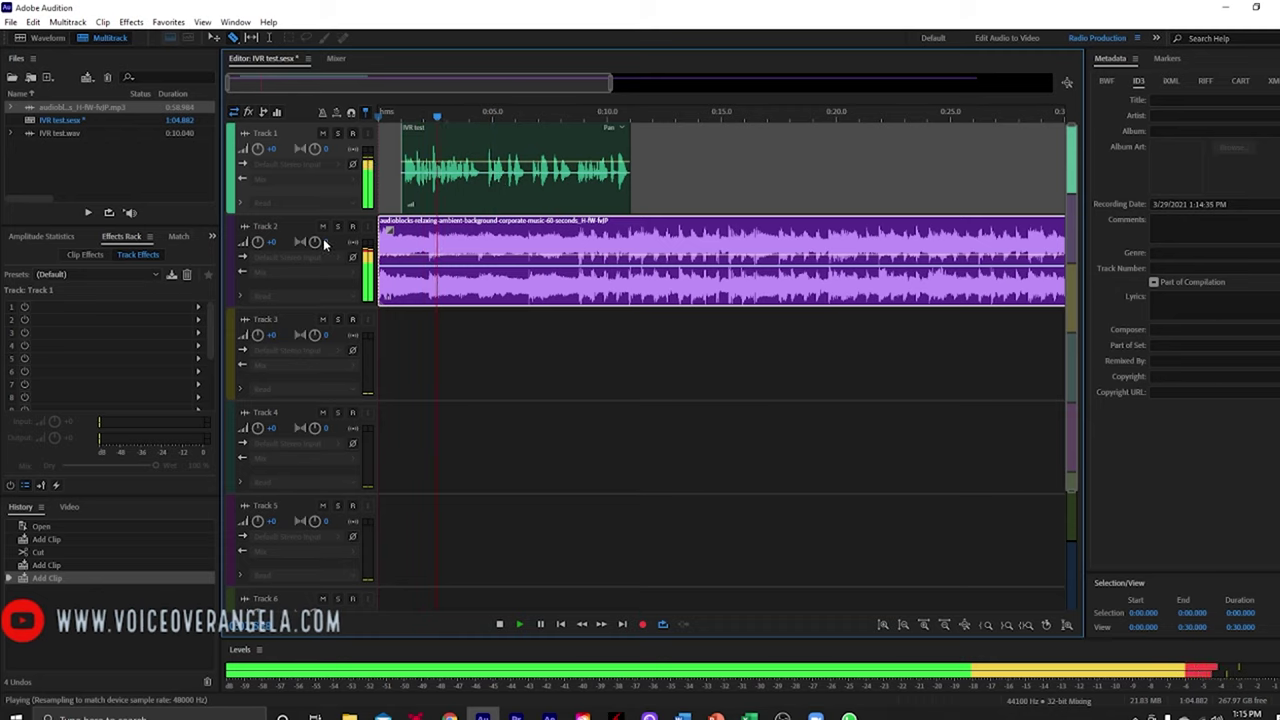
pyautogui.press('space')
pyautogui.click(262, 243)
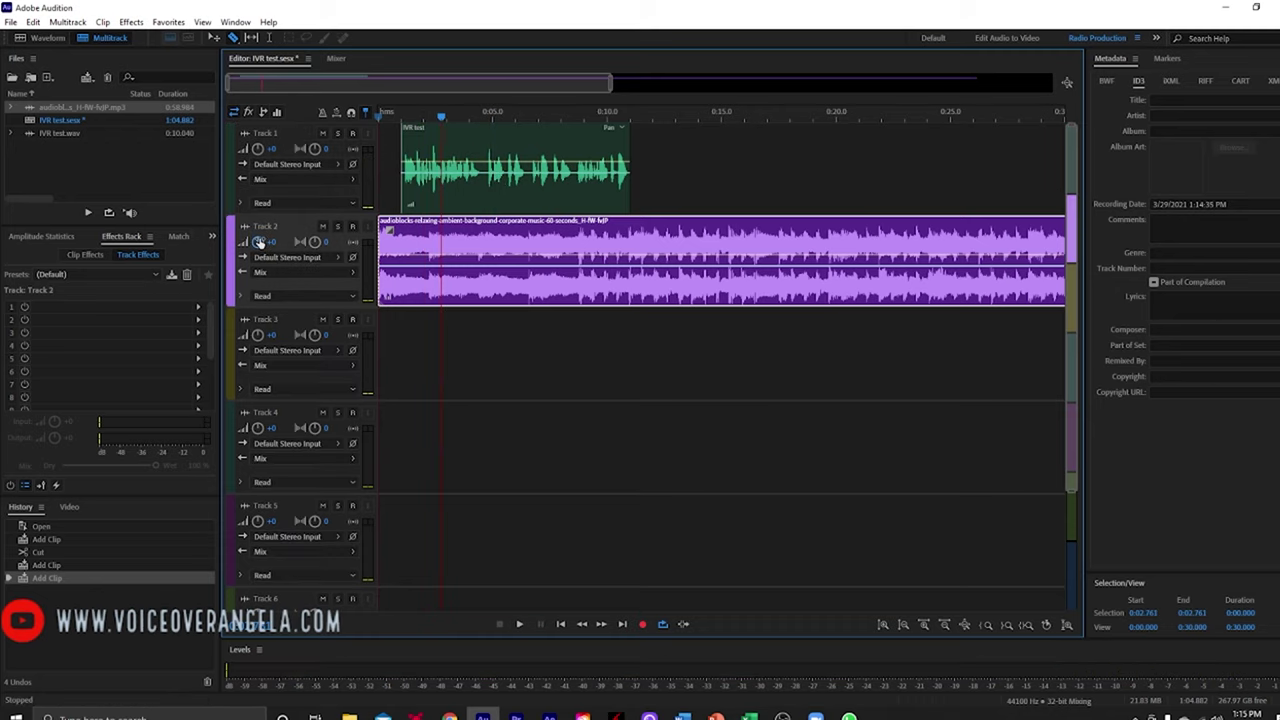
pyautogui.moveTo(258, 242); pyautogui.dragTo(224, 244)
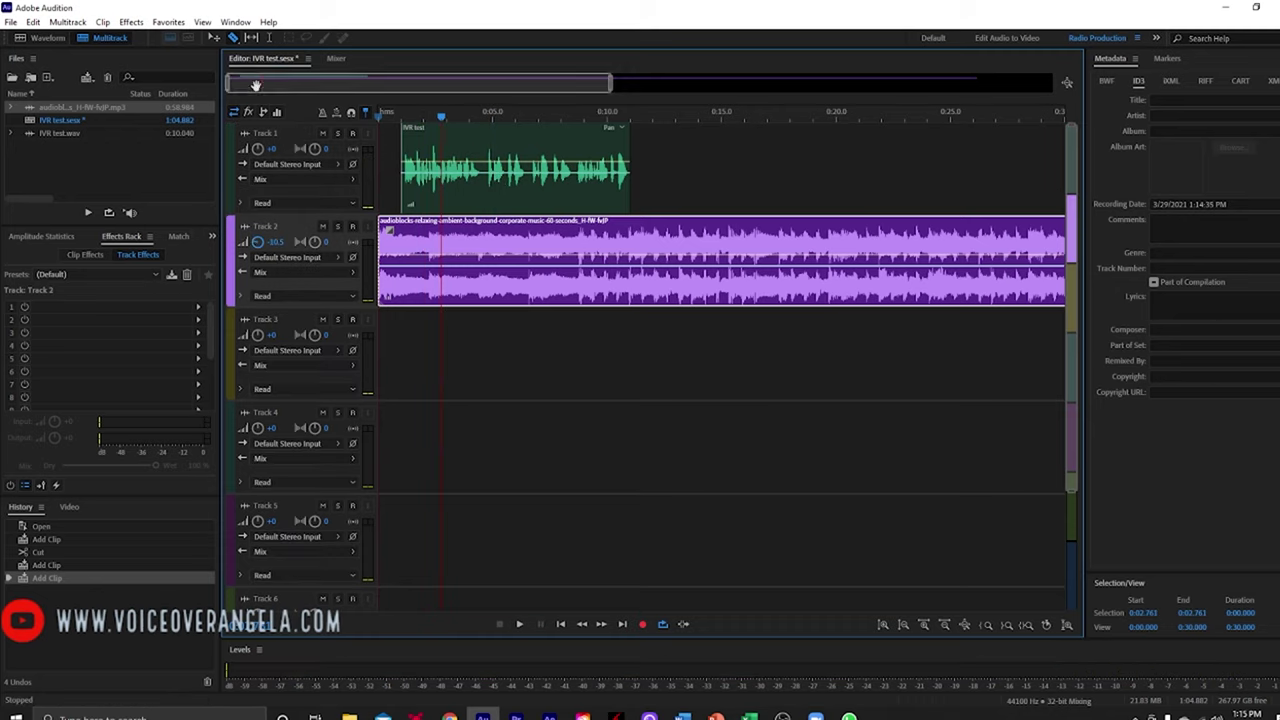
# Add volume keyframes to the music clip to dip its level under the voice clip, from about 1 s to 11 s.
pyautogui.click(214, 40)
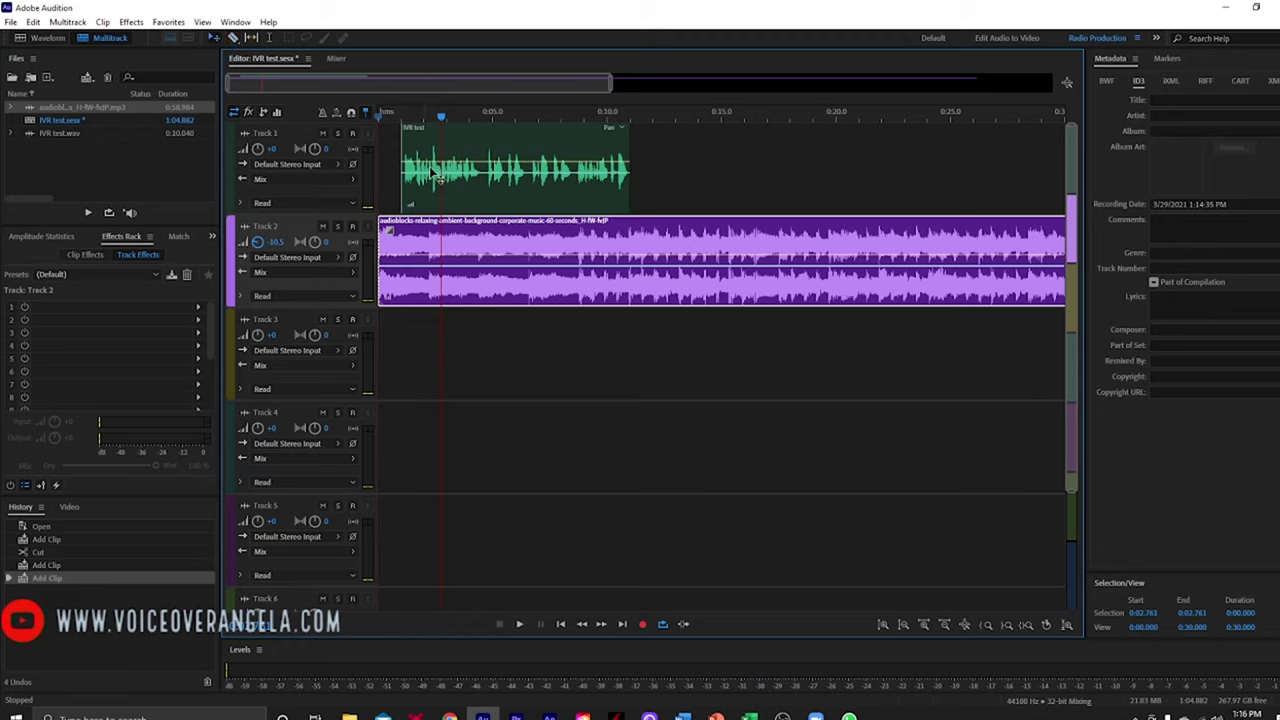
pyautogui.click(400, 258)
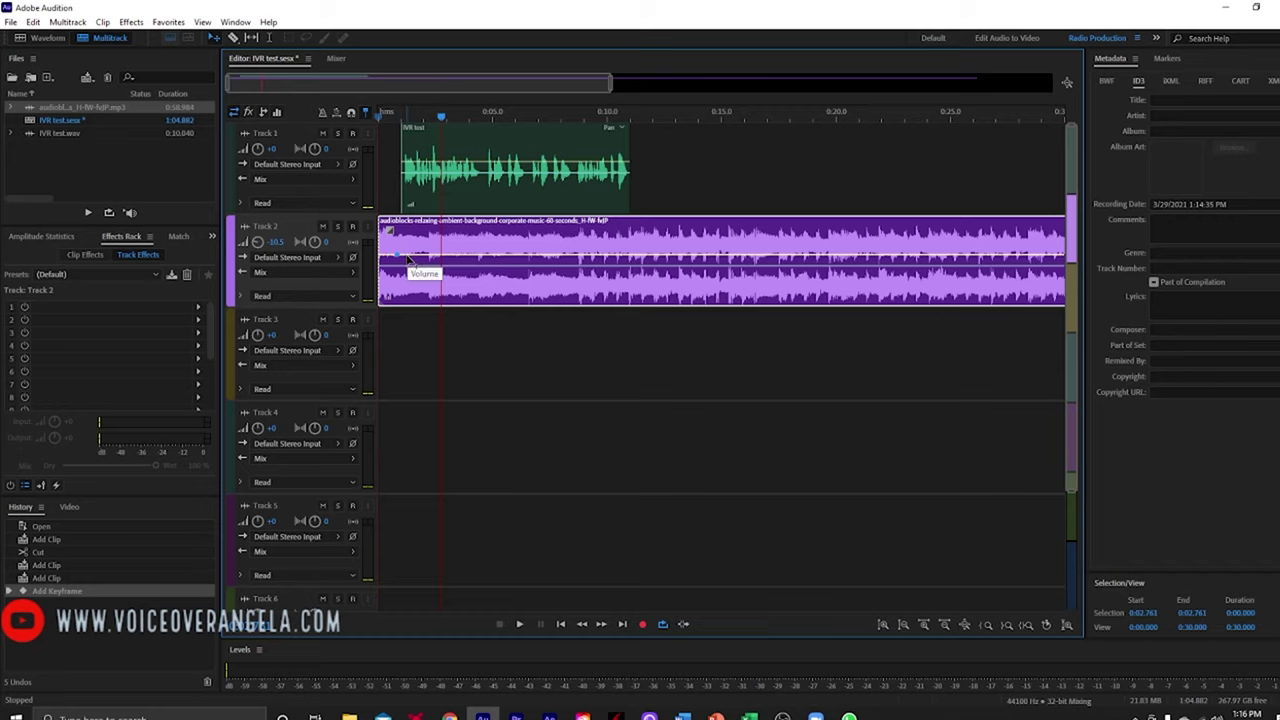
pyautogui.moveTo(404, 259); pyautogui.dragTo(405, 270)
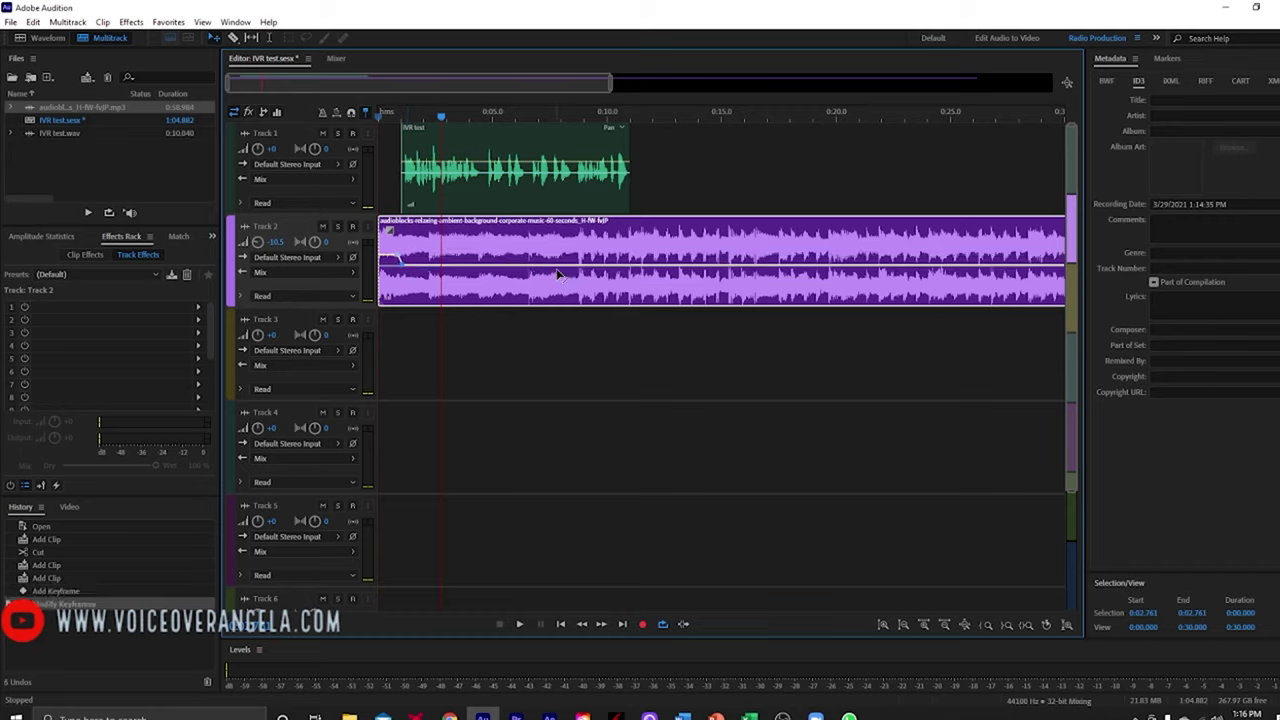
pyautogui.moveTo(635, 270); pyautogui.dragTo(638, 259)
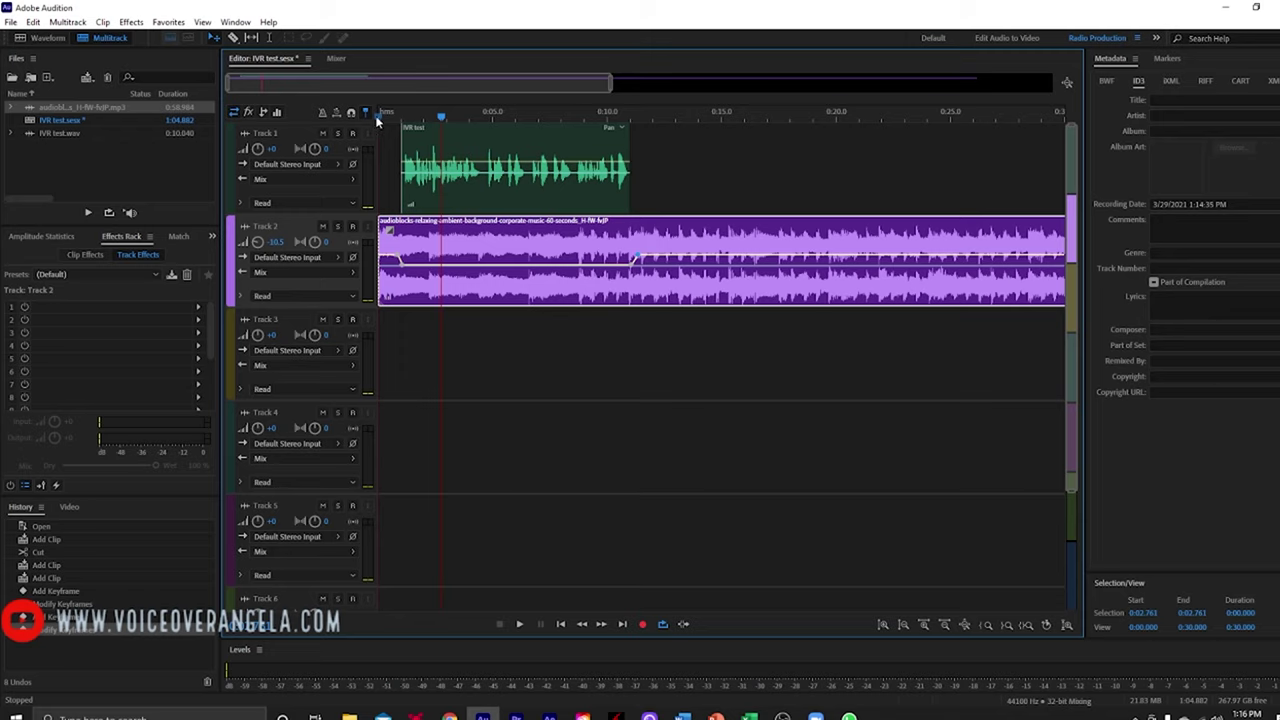
# Play back the mix from the session start to check the voice against the lowered music.
pyautogui.click(378, 115)
pyautogui.press('space')
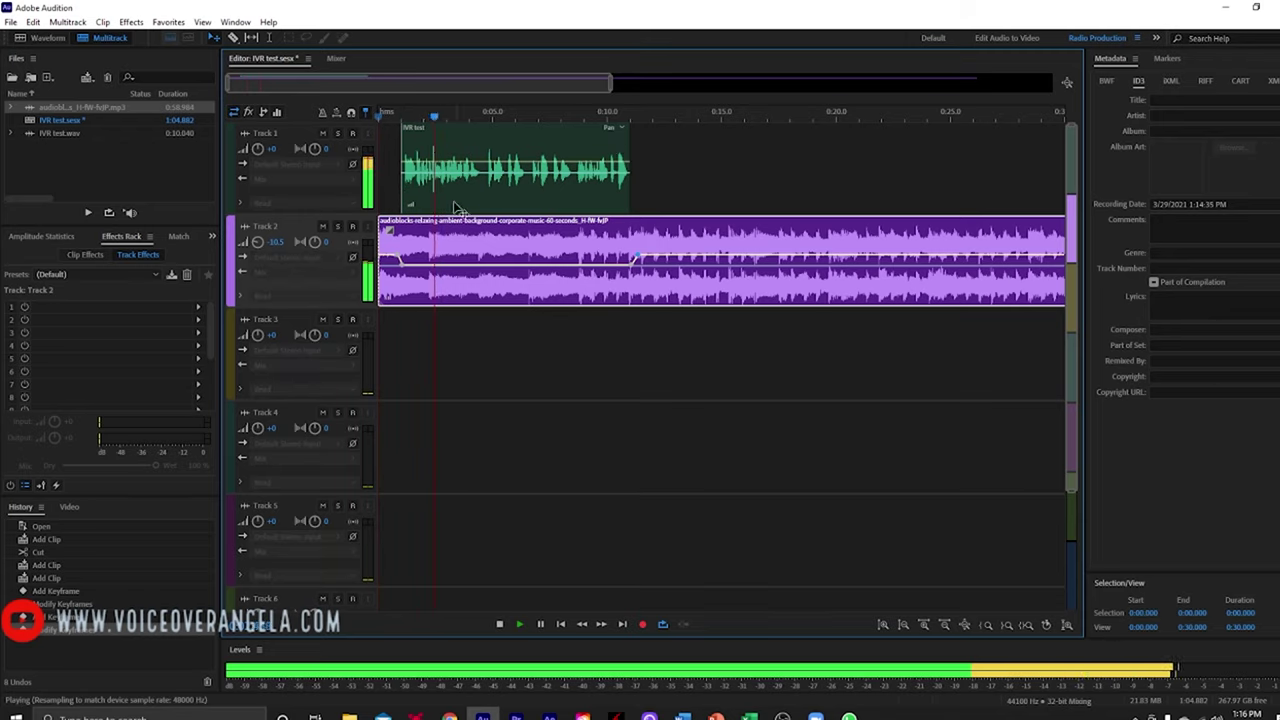
pyautogui.press('space')
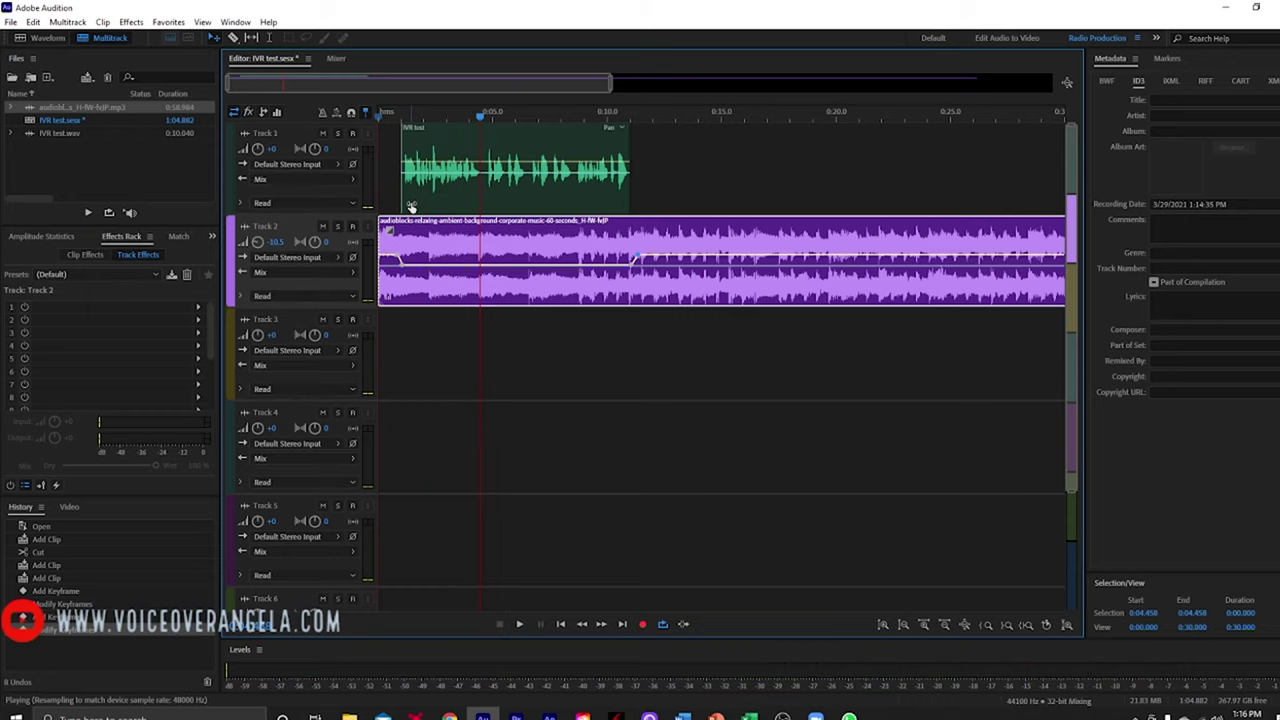
# Raise the voice clip's gain on Track 1 to 1.8 dB and play the mix from the start through the end of the voice.
pyautogui.click(411, 207)
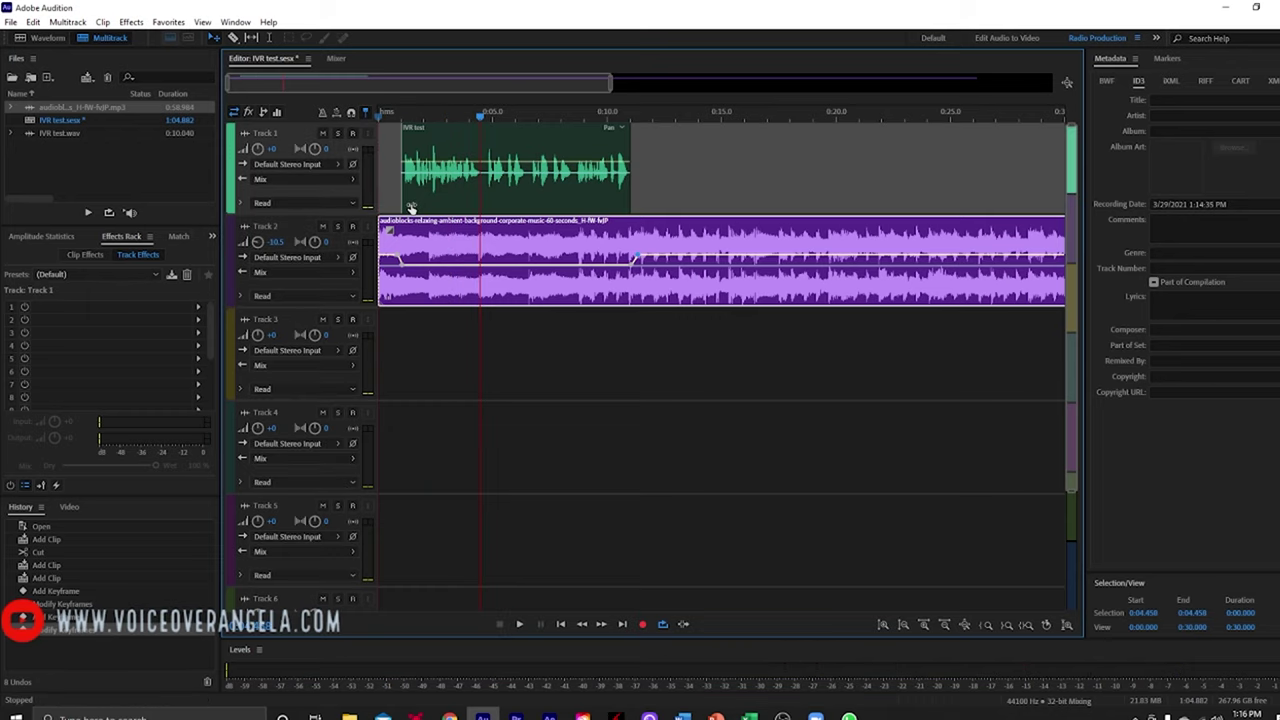
pyautogui.moveTo(411, 207); pyautogui.dragTo(412, 200)
pyautogui.click(377, 115)
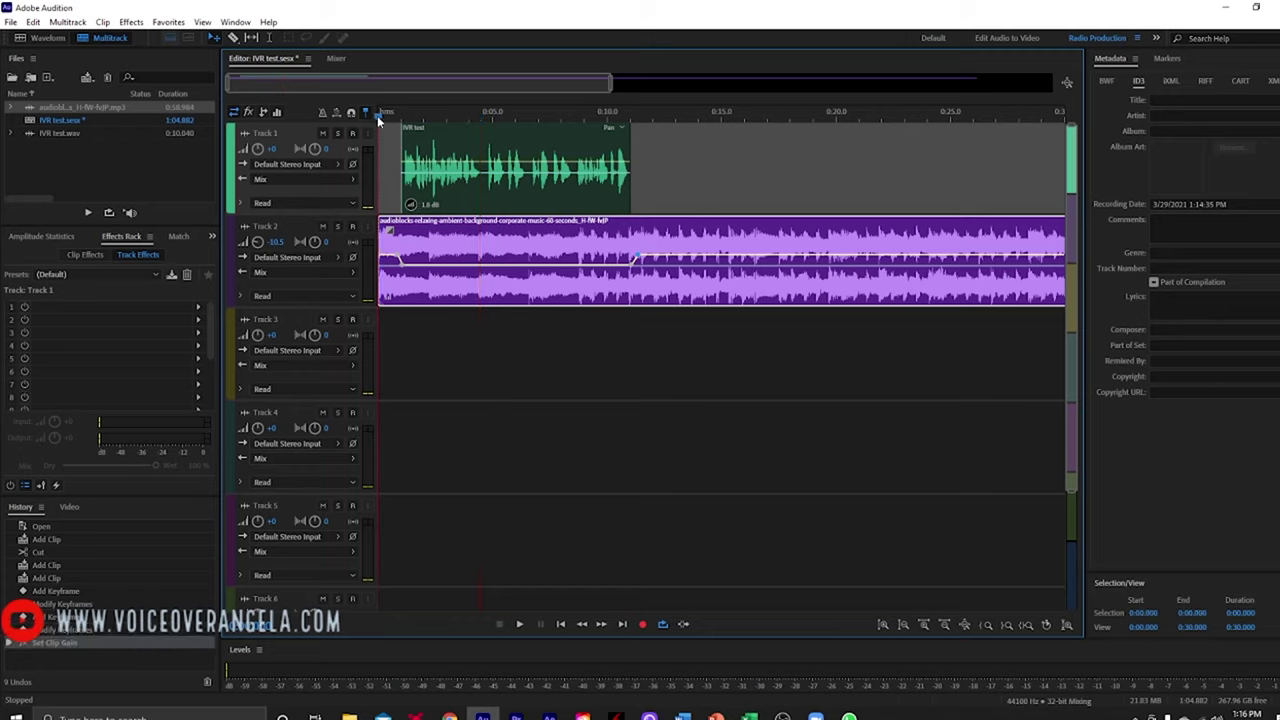
pyautogui.press('space')
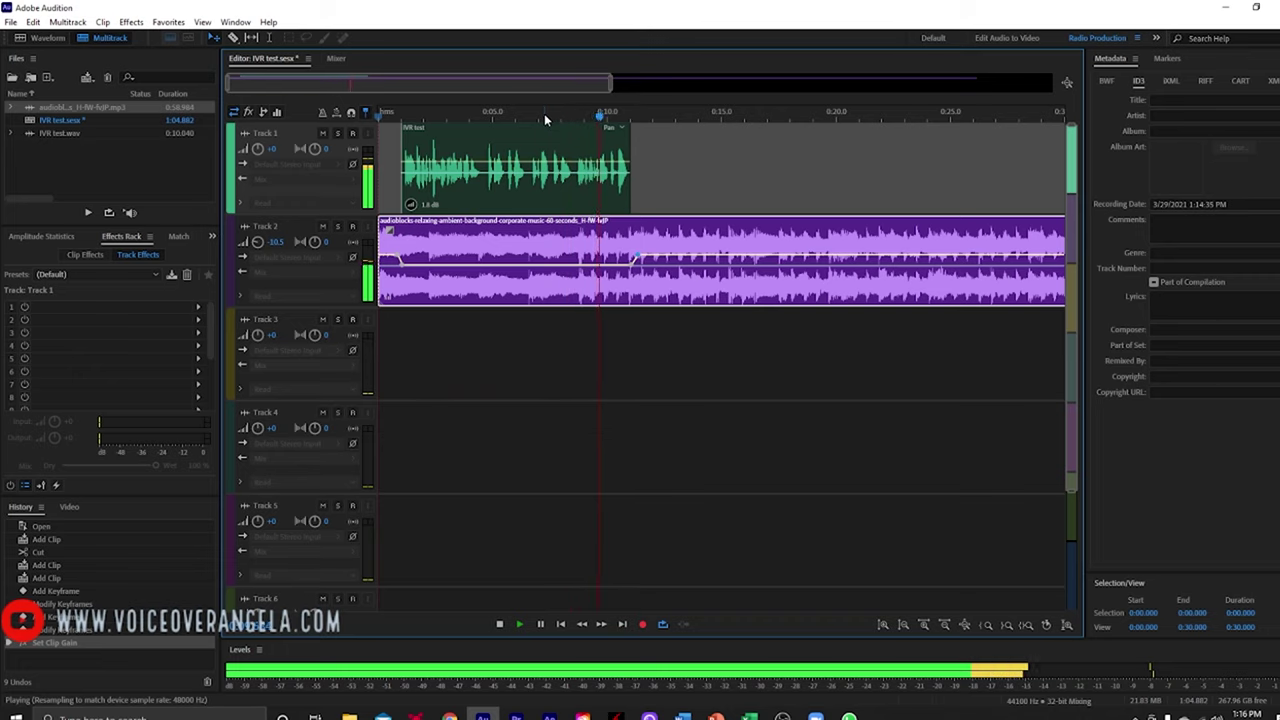
pyautogui.press('space')
pyautogui.hscroll(3, 544, 113)
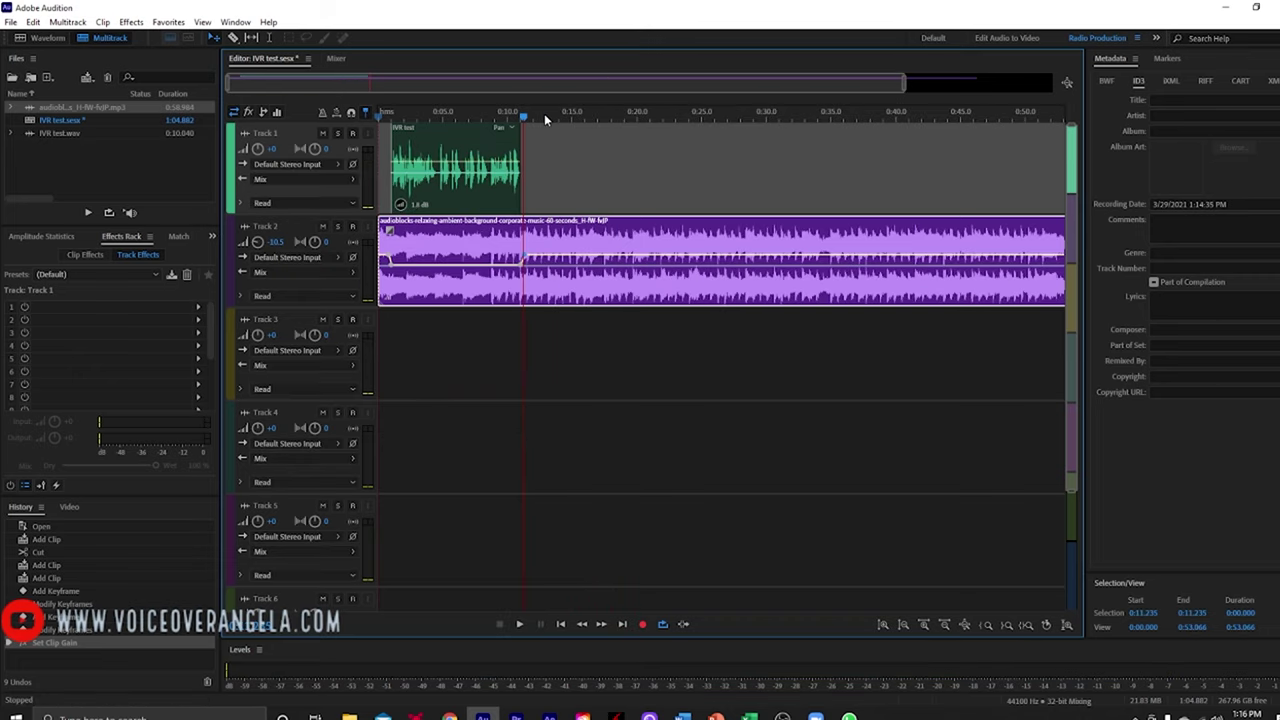
pyautogui.hscroll(2, 582, 113)
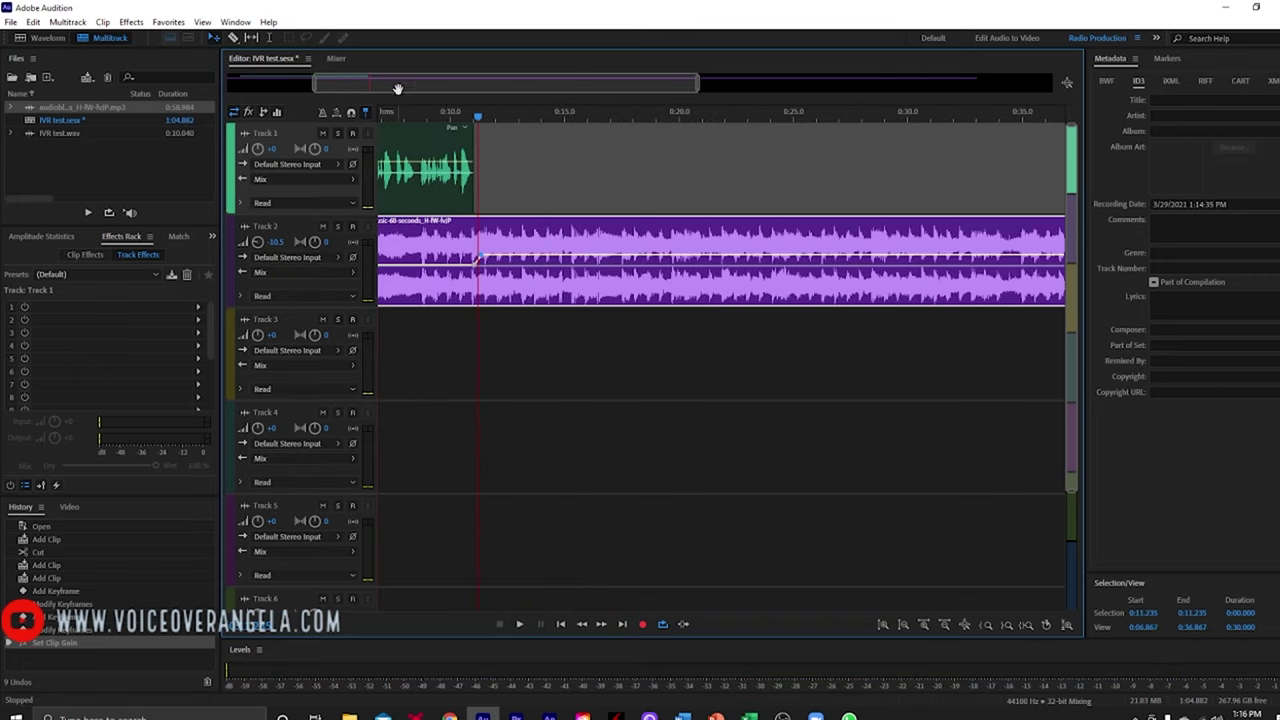
pyautogui.hscroll(-3, 399, 89)
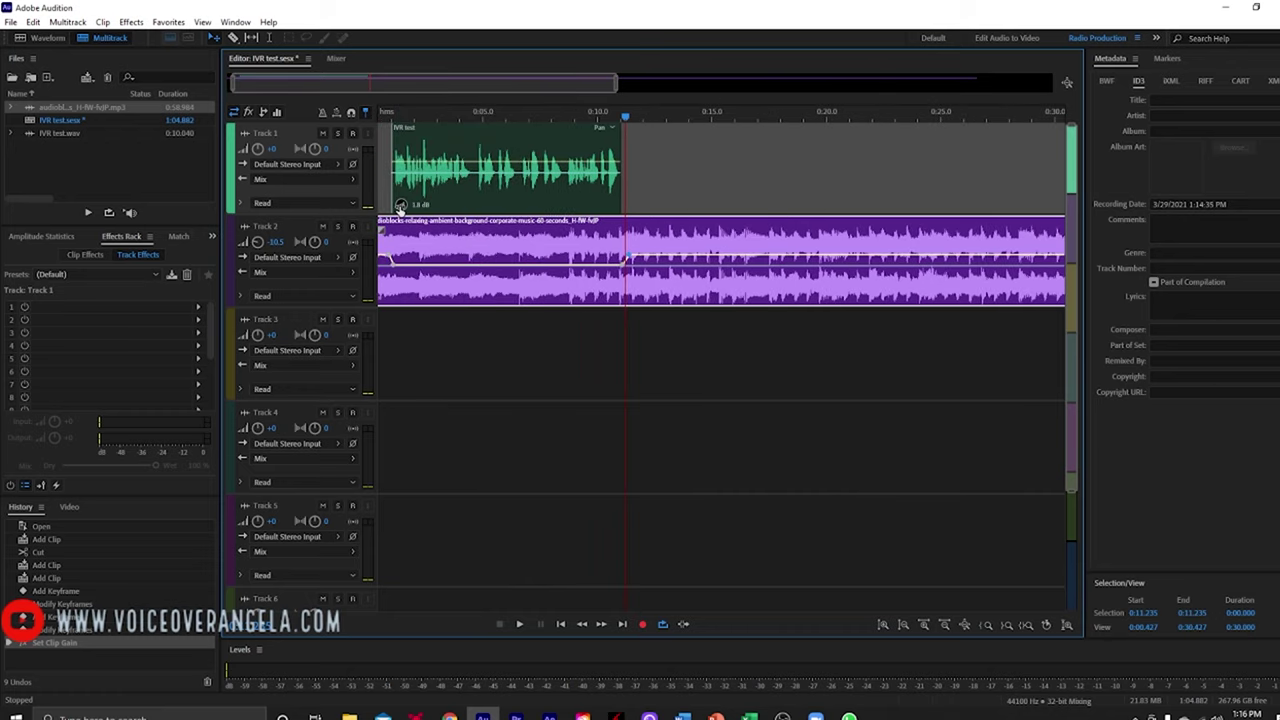
# Raise the voice clip's gain in small increments to 3.0 dB, playing back part of the mix after each change.
pyautogui.moveTo(400, 205); pyautogui.dragTo(400, 206)
pyautogui.click(419, 120)
pyautogui.press('space')
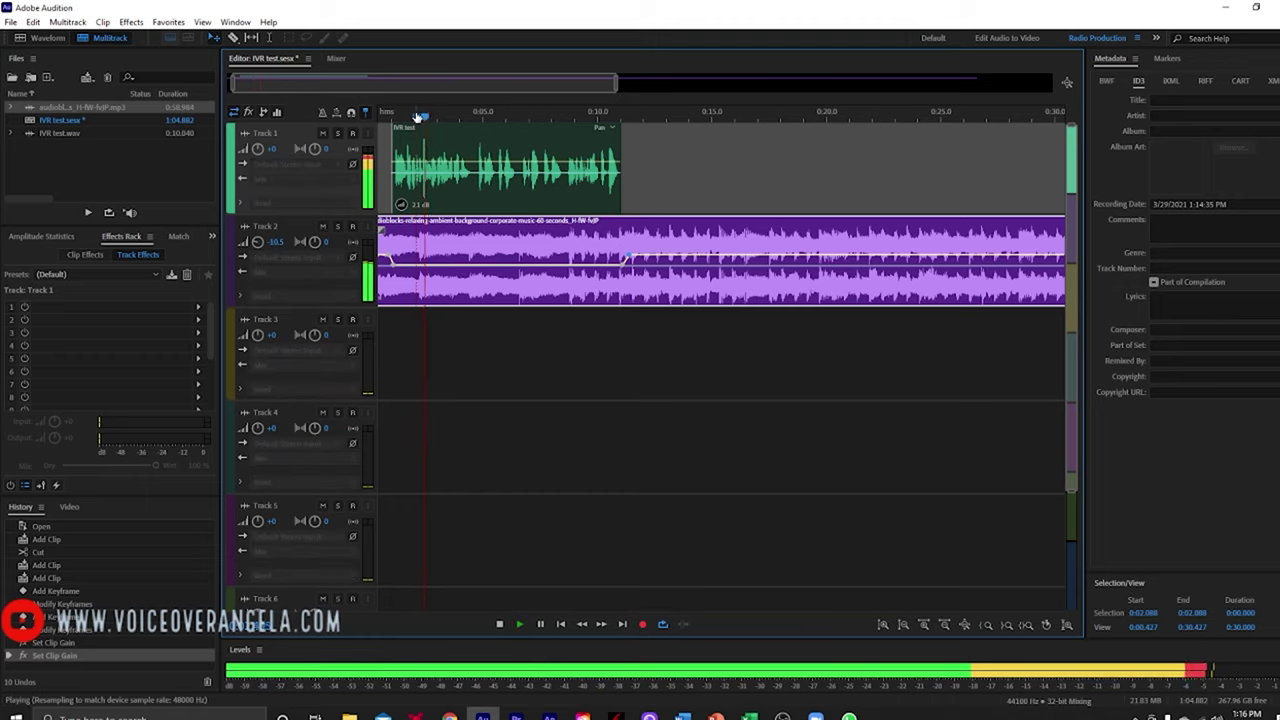
pyautogui.press('space')
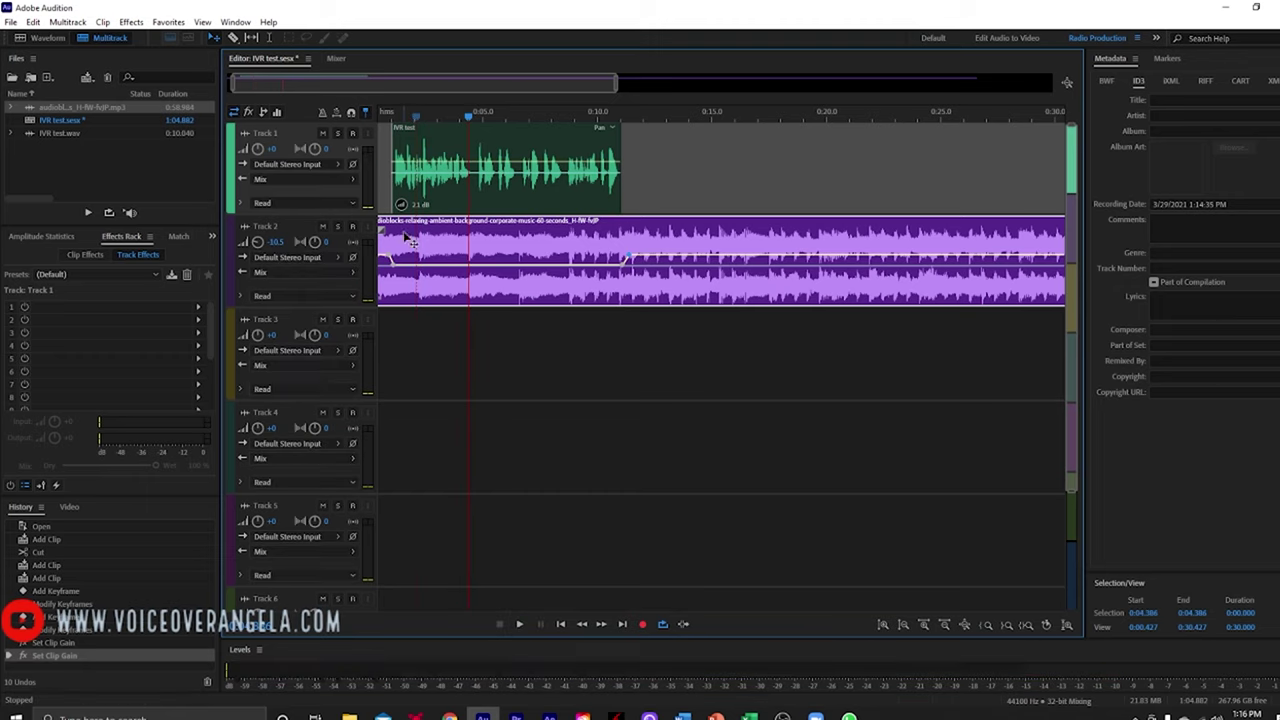
pyautogui.moveTo(400, 204); pyautogui.dragTo(403, 208)
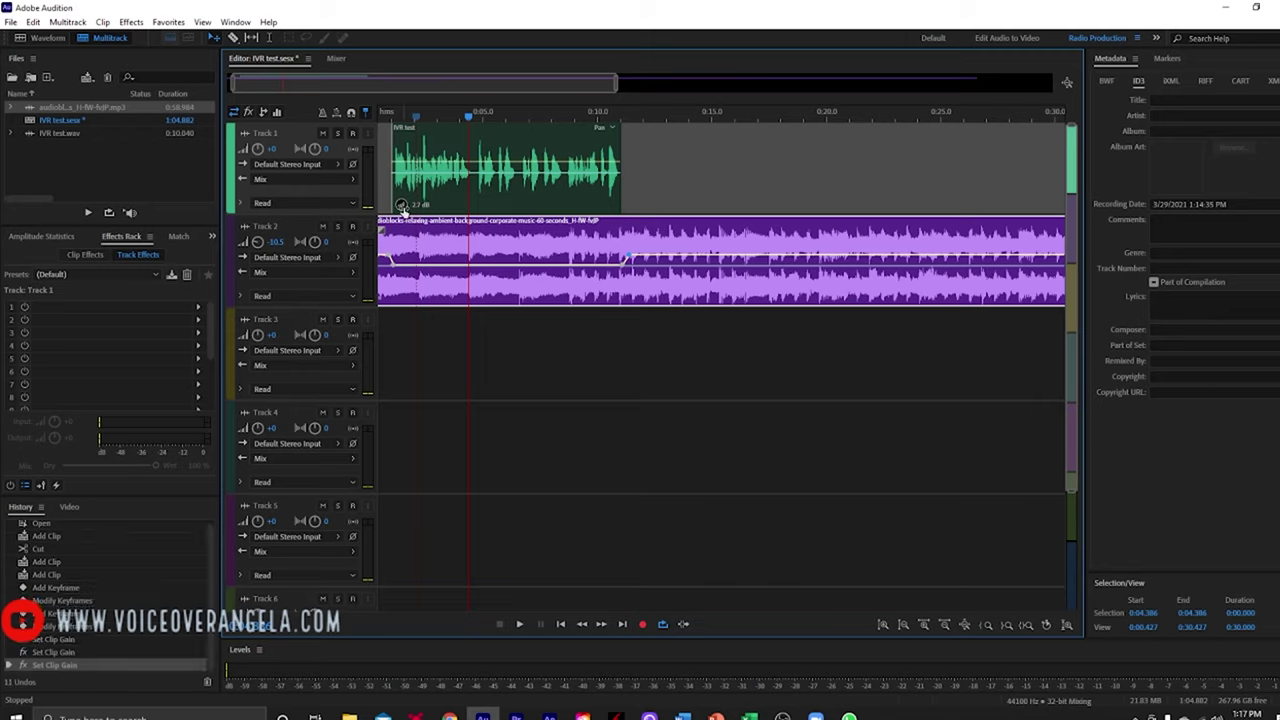
pyautogui.click(411, 116)
pyautogui.press('space')
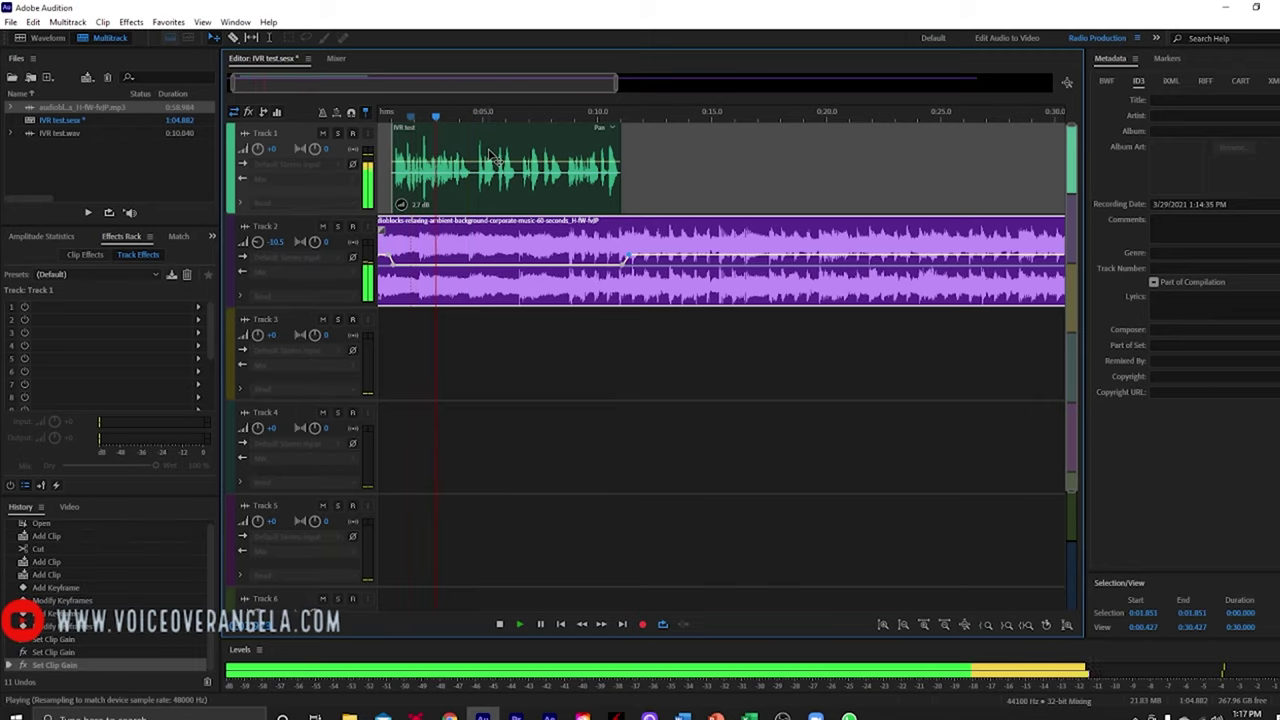
pyautogui.press('space')
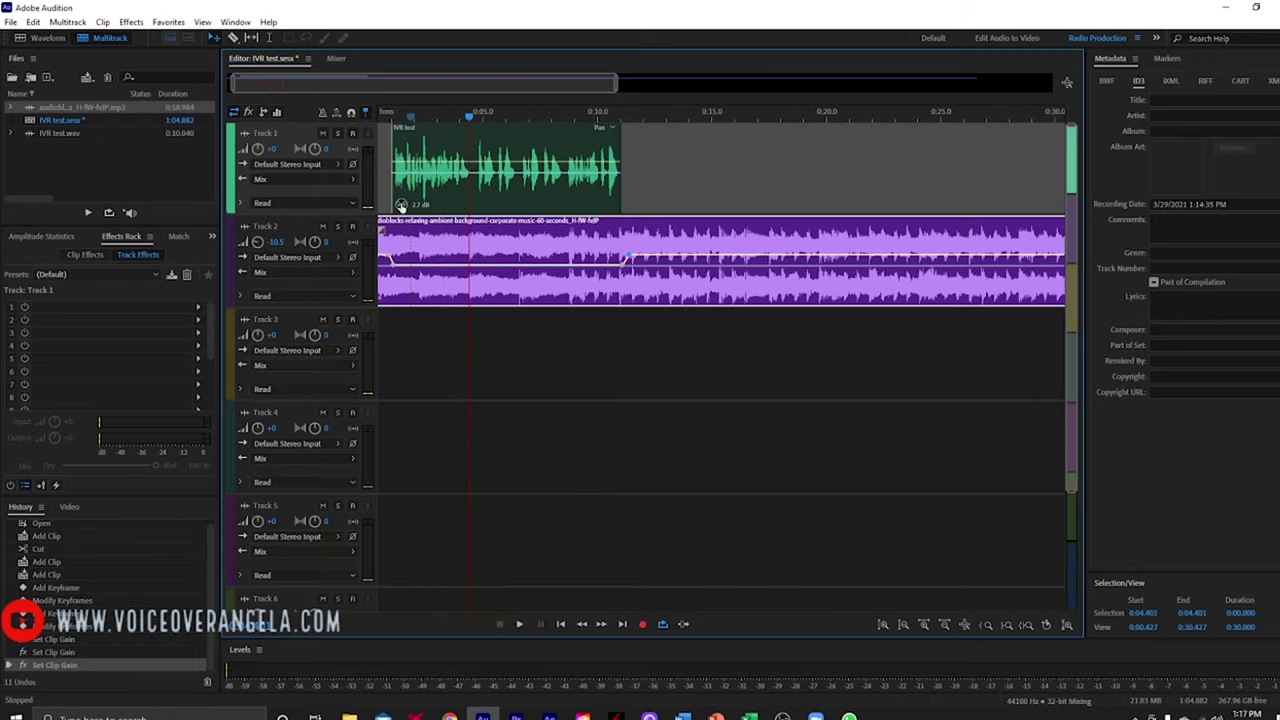
pyautogui.press('space')
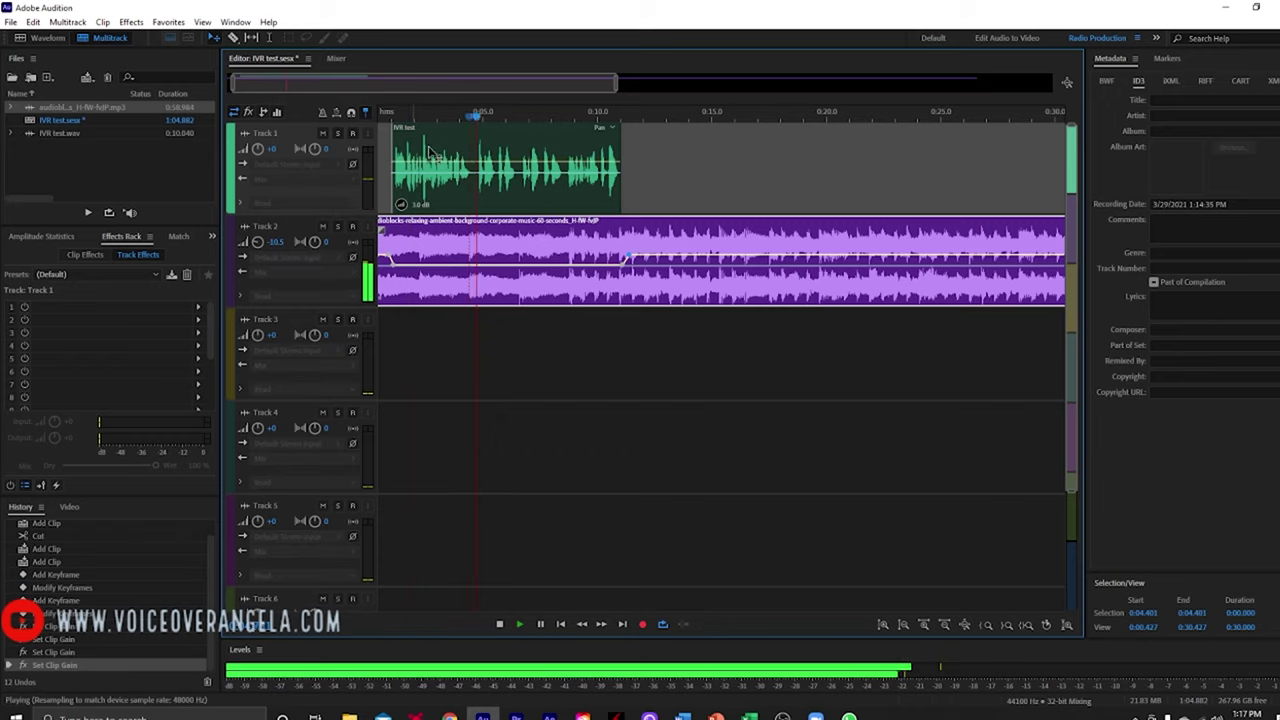
pyautogui.press('space')
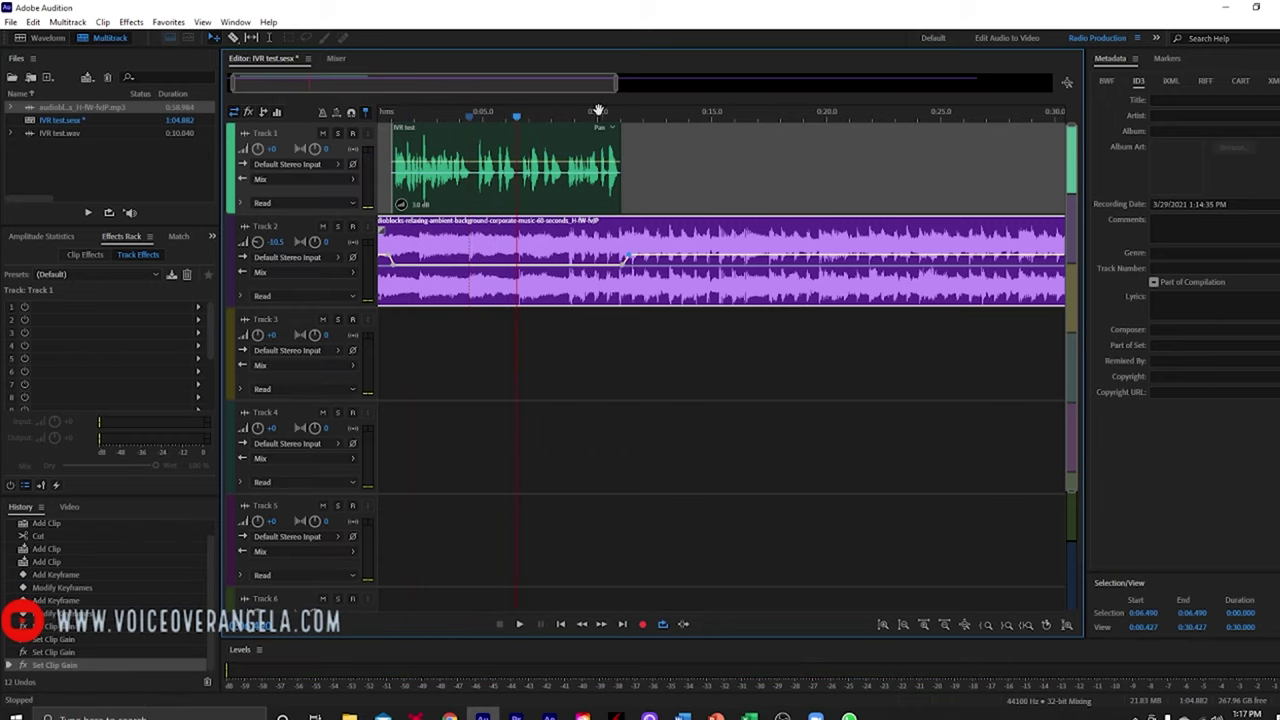
# Add a second copy of IVR test.wav to Track 1 and move it to start at about 41 s.
pyautogui.press('\\')
pyautogui.scroll(3, 515, 108)
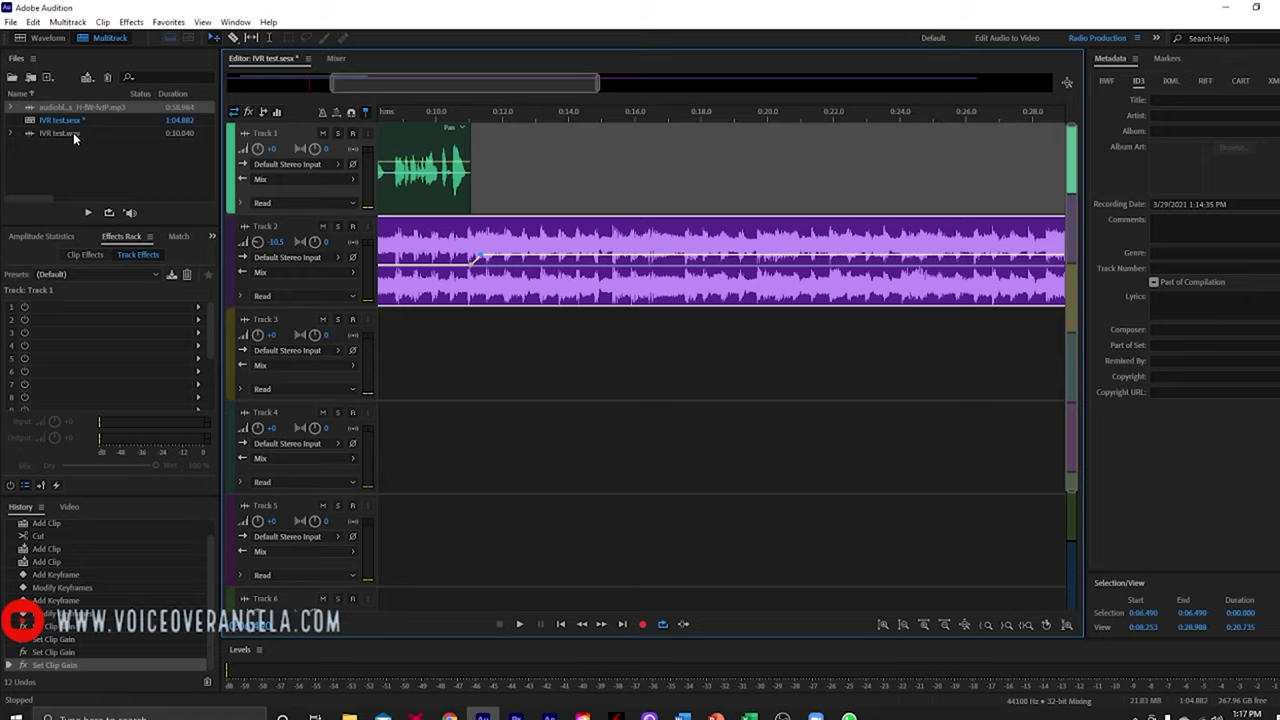
pyautogui.moveTo(64, 133); pyautogui.dragTo(505, 177)
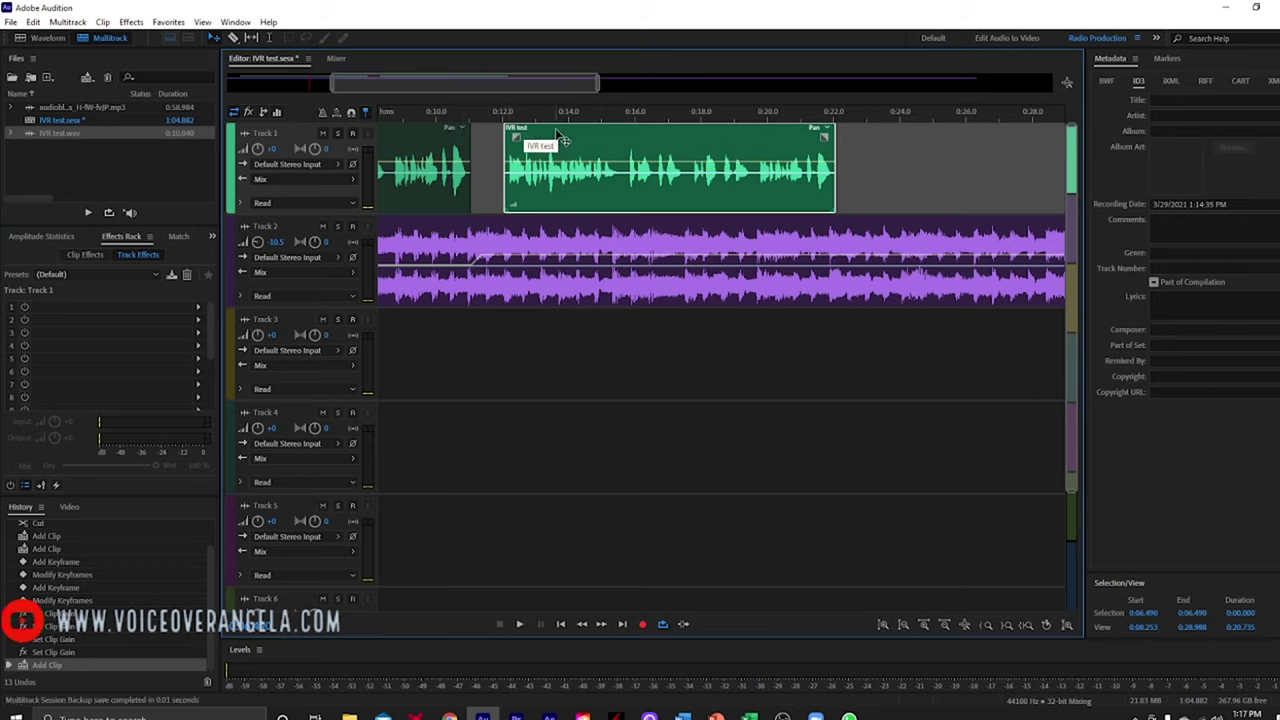
pyautogui.moveTo(563, 140); pyautogui.dragTo(877, 197)
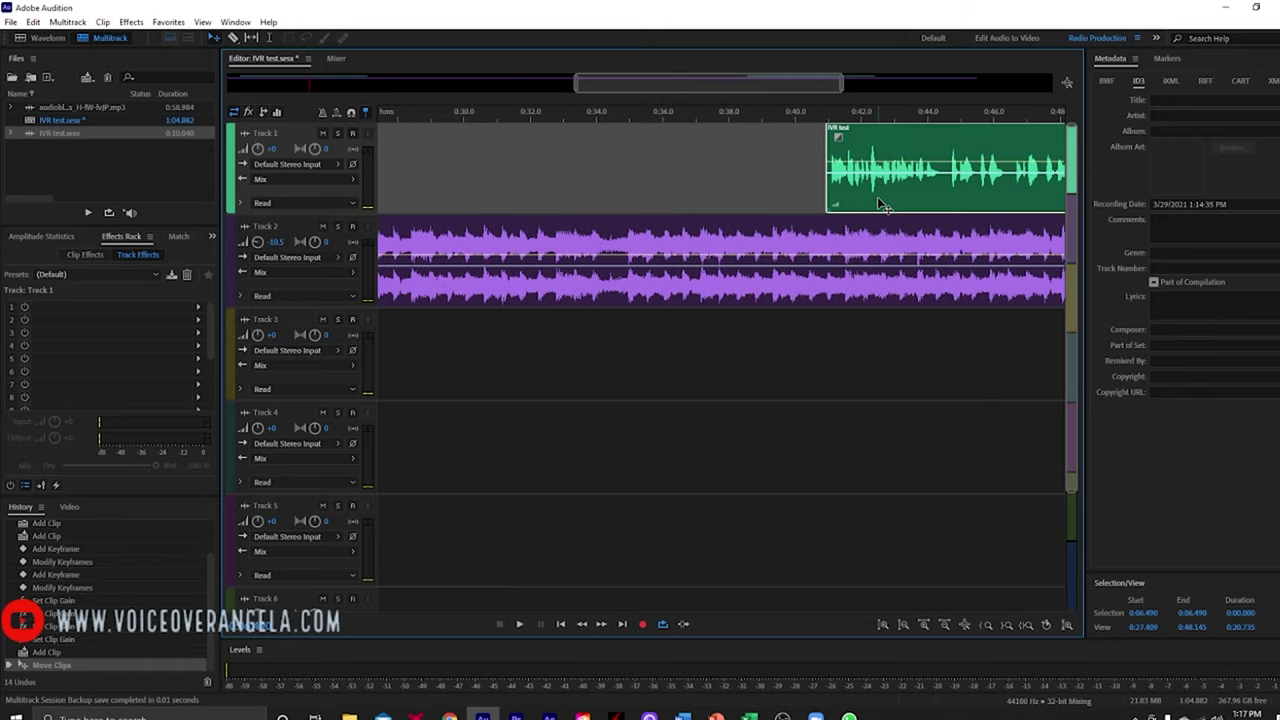
# Add volume keyframes to the music clip to dip it to -5.2 dB under the second voice clip and restore its level at about 51 s.
pyautogui.click(827, 258)
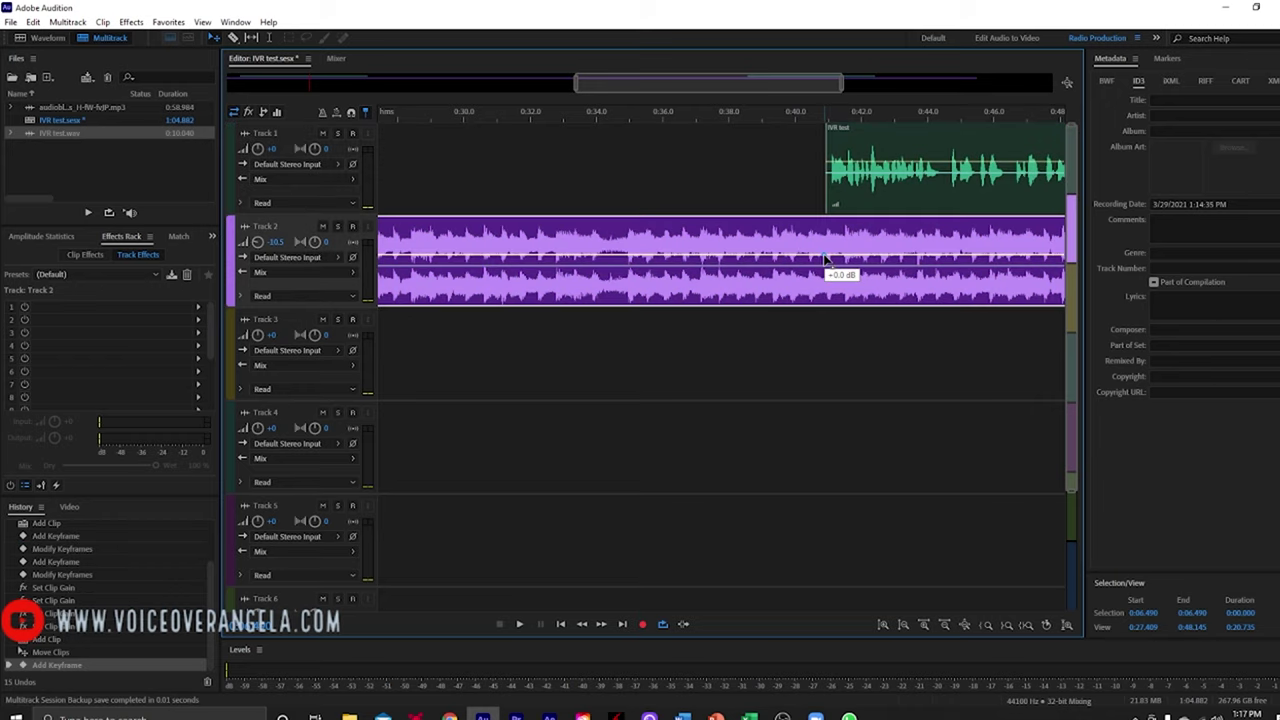
pyautogui.moveTo(828, 260); pyautogui.dragTo(831, 270)
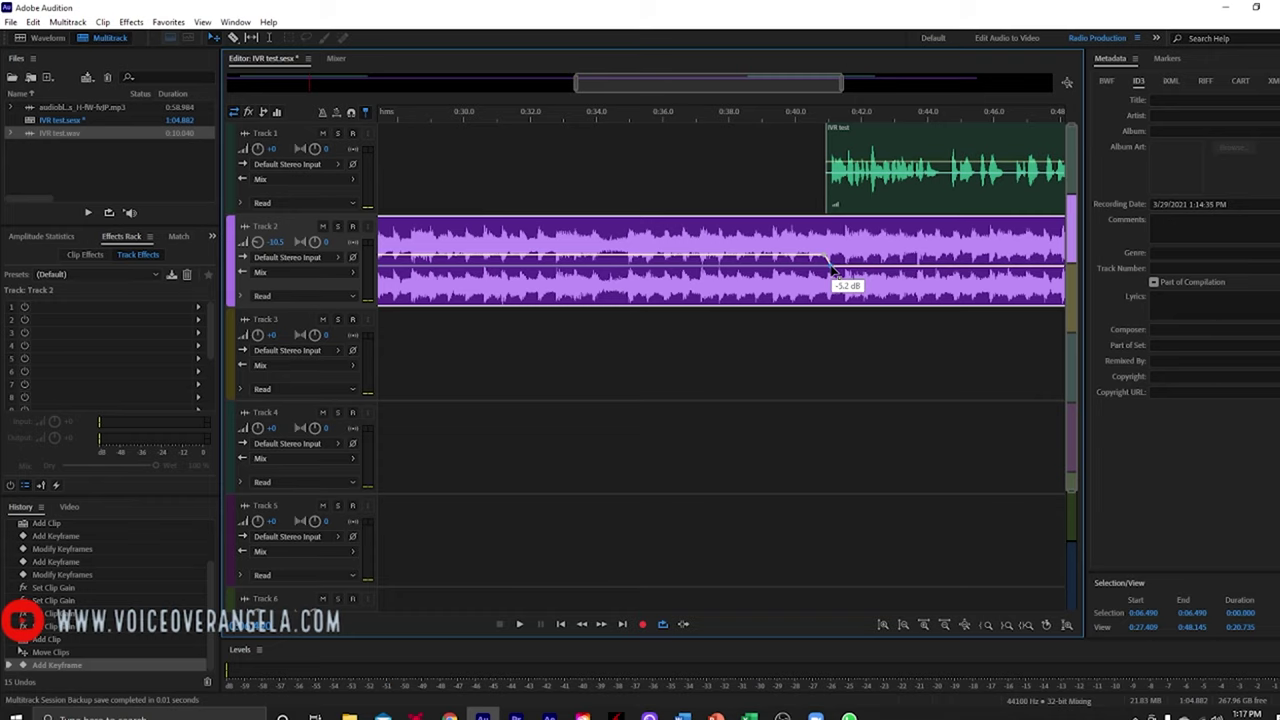
pyautogui.moveTo(835, 85); pyautogui.dragTo(966, 88)
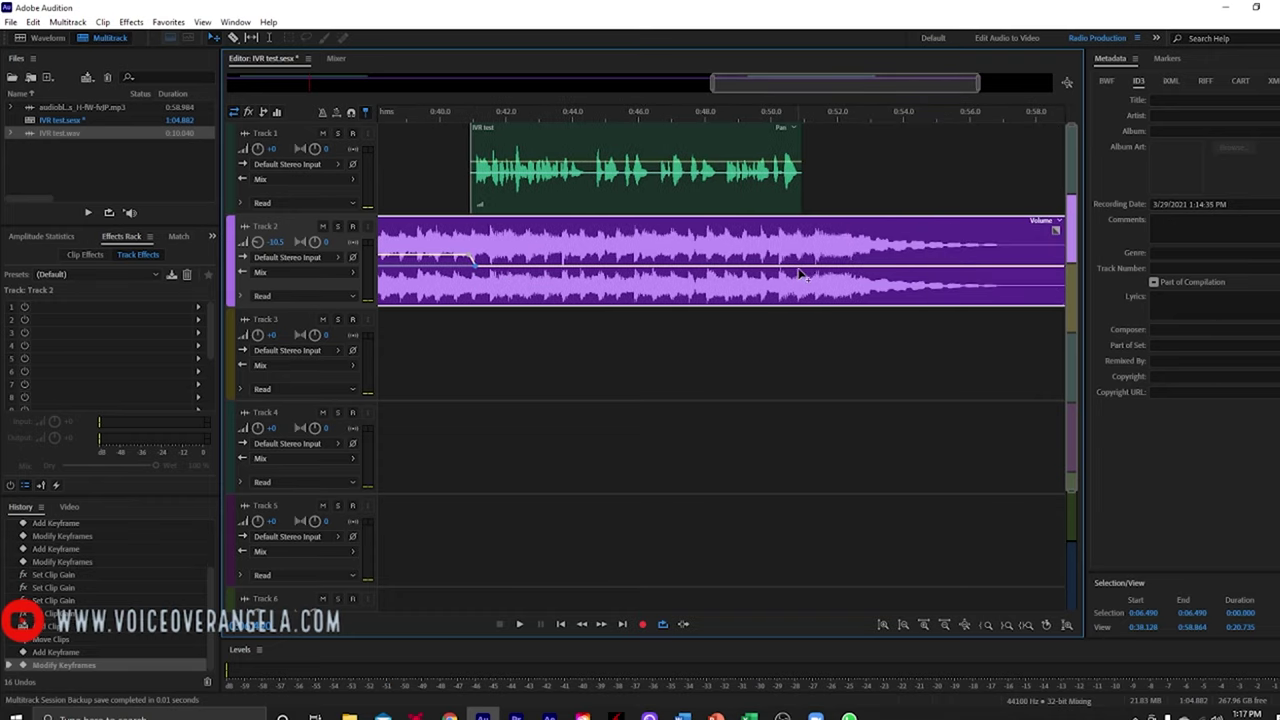
pyautogui.click(794, 265)
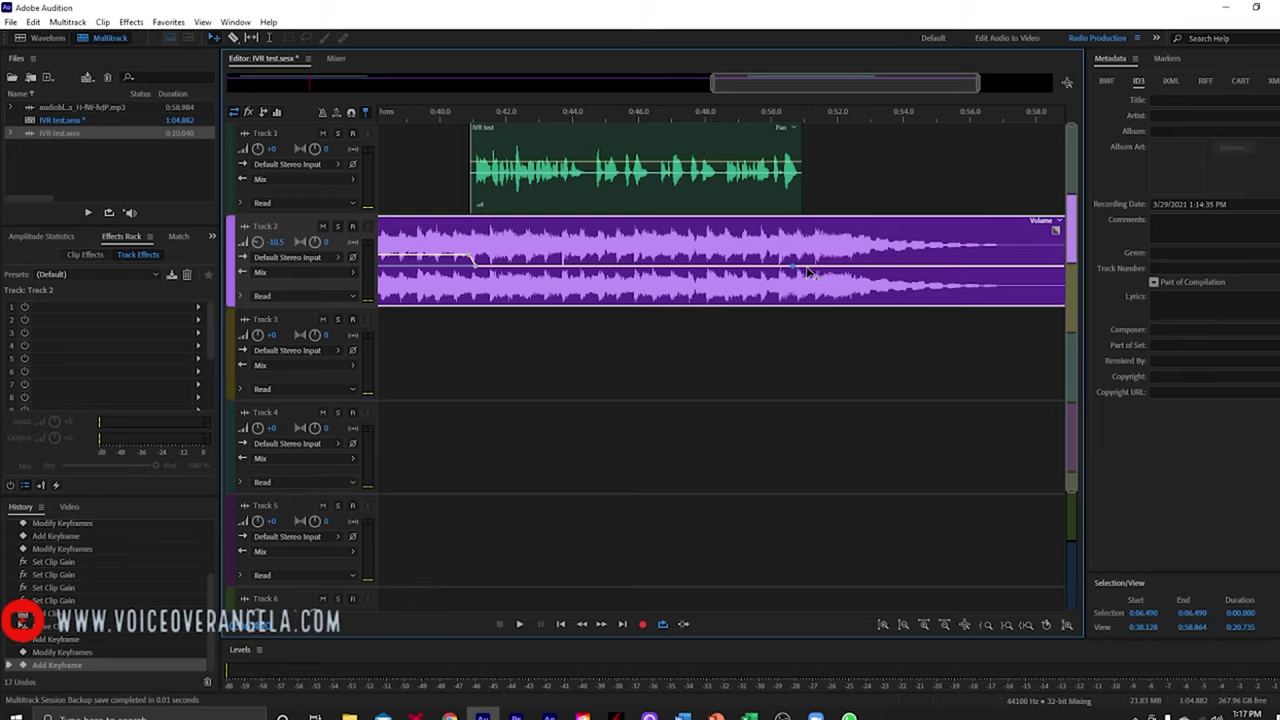
pyautogui.moveTo(810, 272); pyautogui.dragTo(814, 271)
pyautogui.moveTo(833, 84); pyautogui.dragTo(350, 87)
pyautogui.scroll(-5, 567, 114)
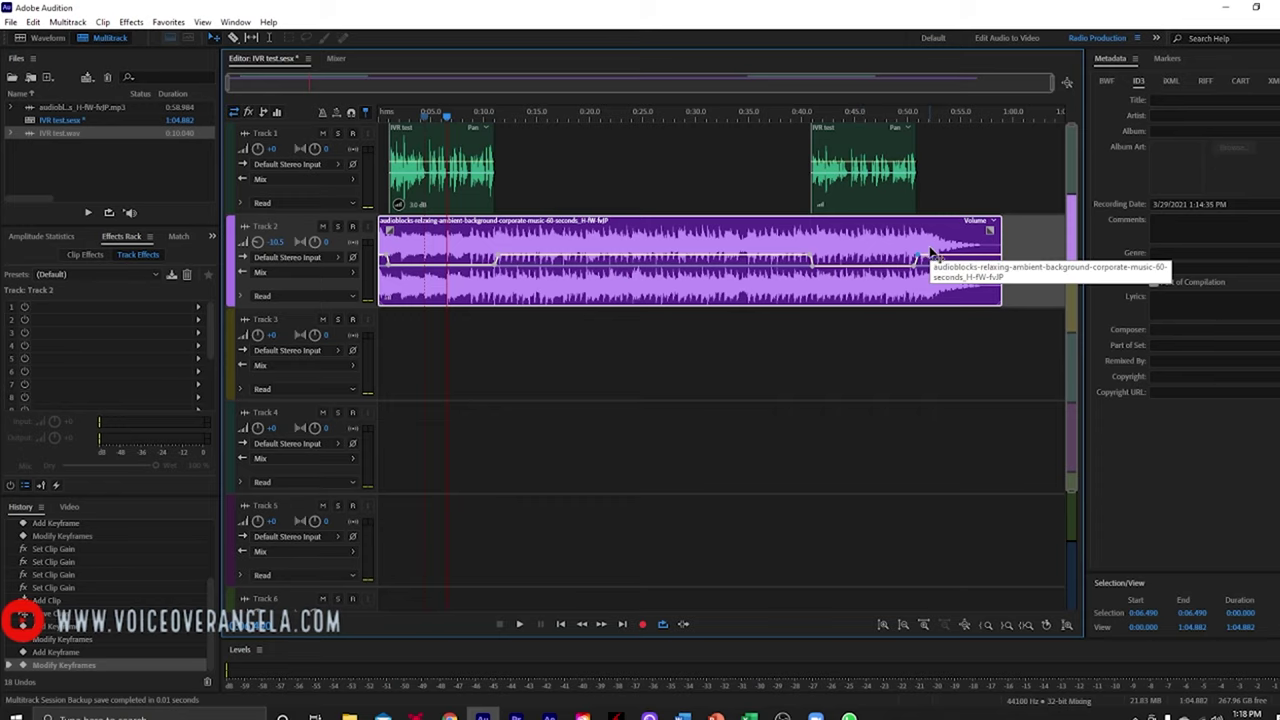
pyautogui.scroll(5, 1023, 114)
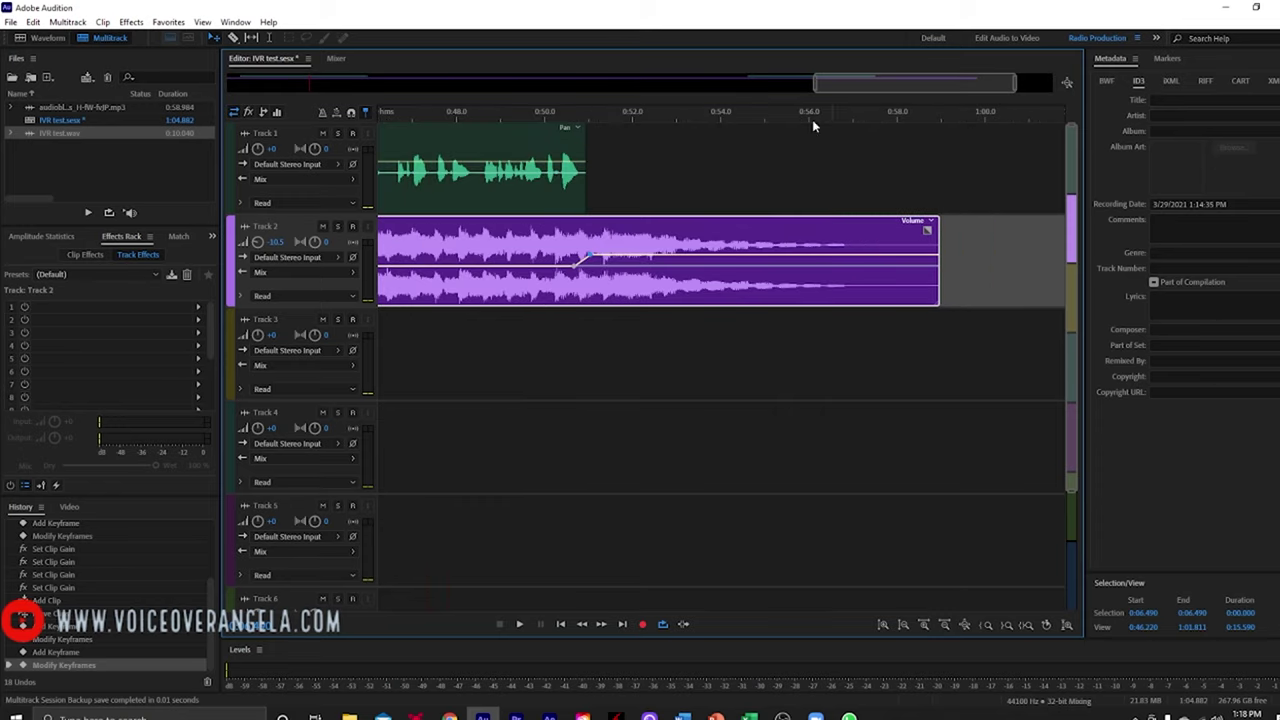
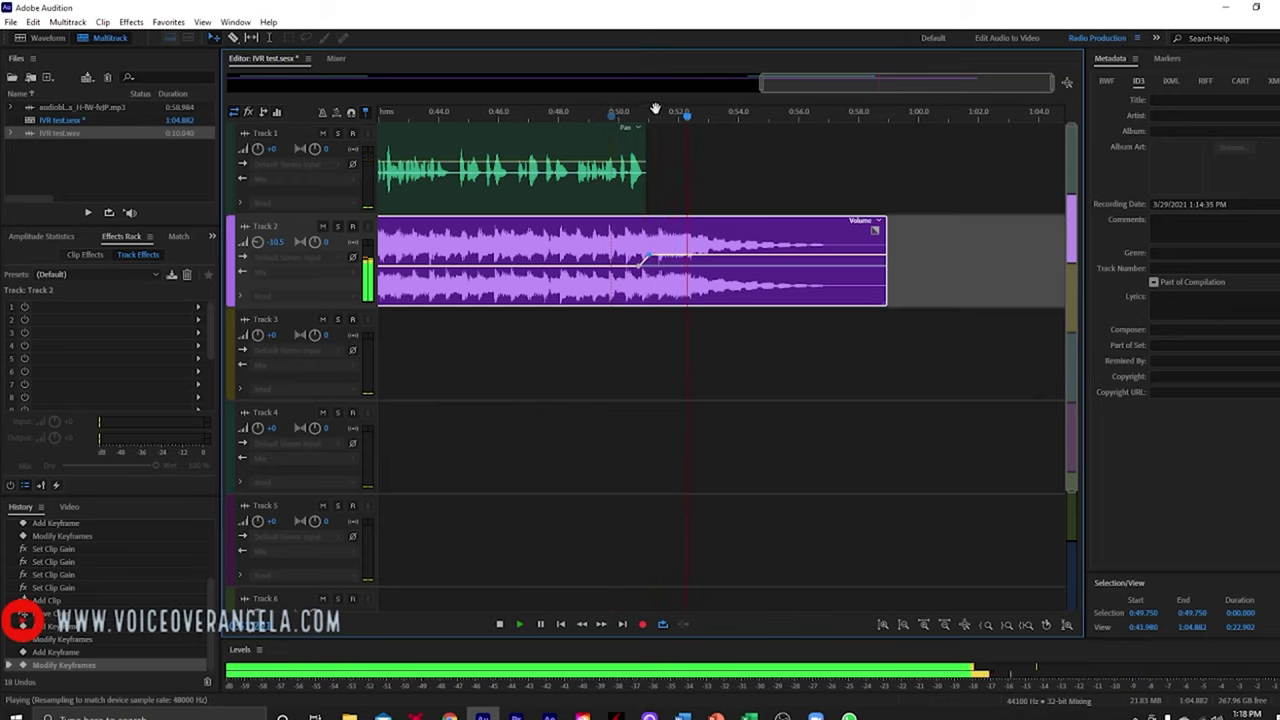
# Add a second copy of the music file to Track 2, overlap it with the first from about 50 s and play the transition.
pyautogui.press('space')
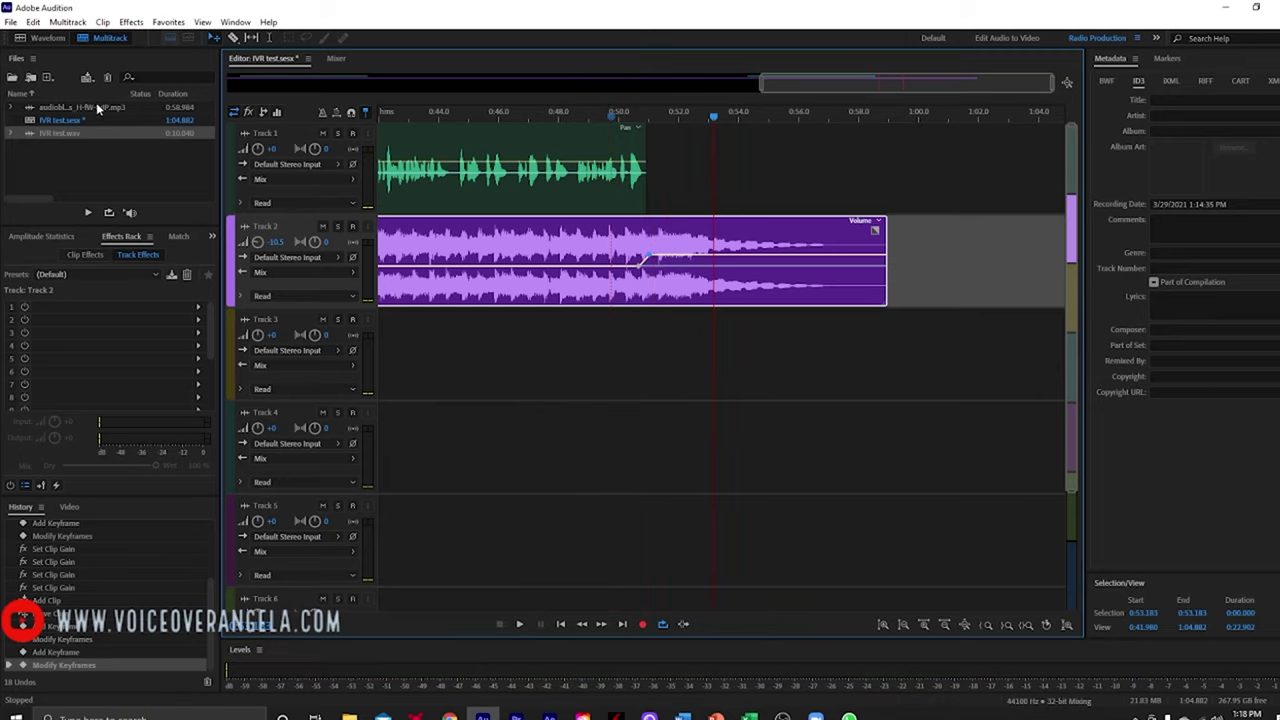
pyautogui.moveTo(79, 106); pyautogui.dragTo(830, 262)
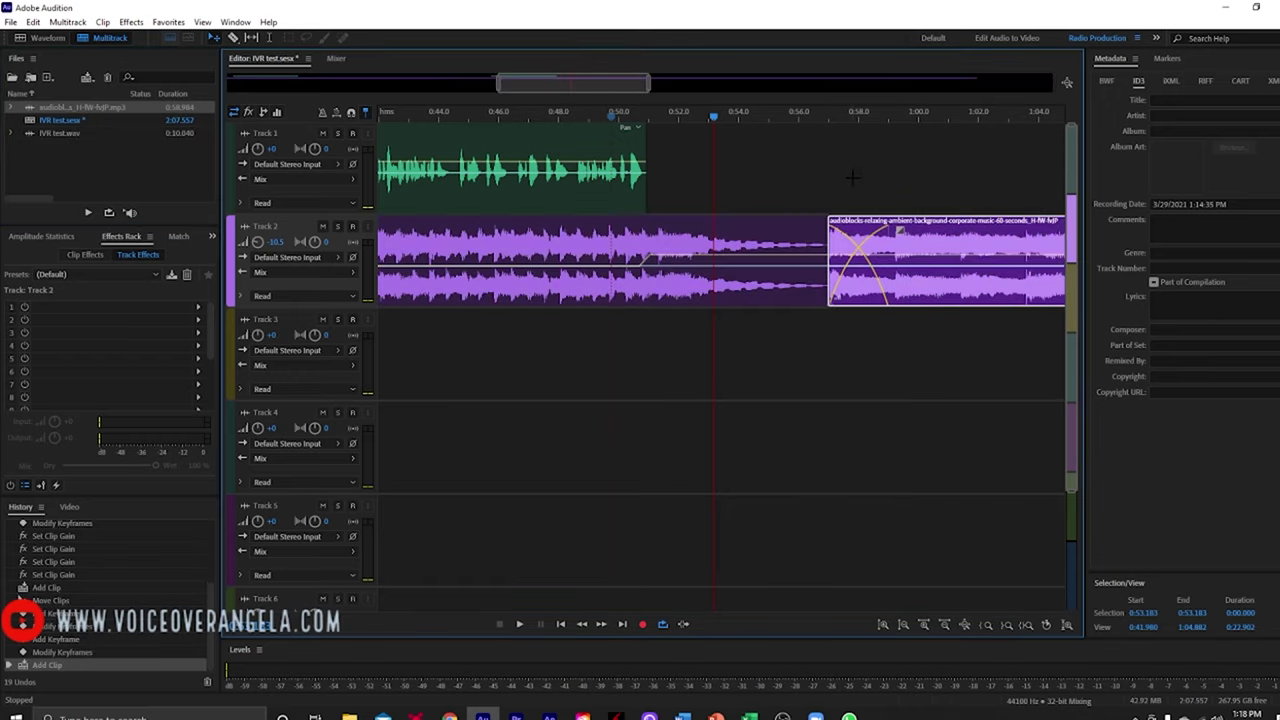
pyautogui.moveTo(901, 230); pyautogui.dragTo(838, 232)
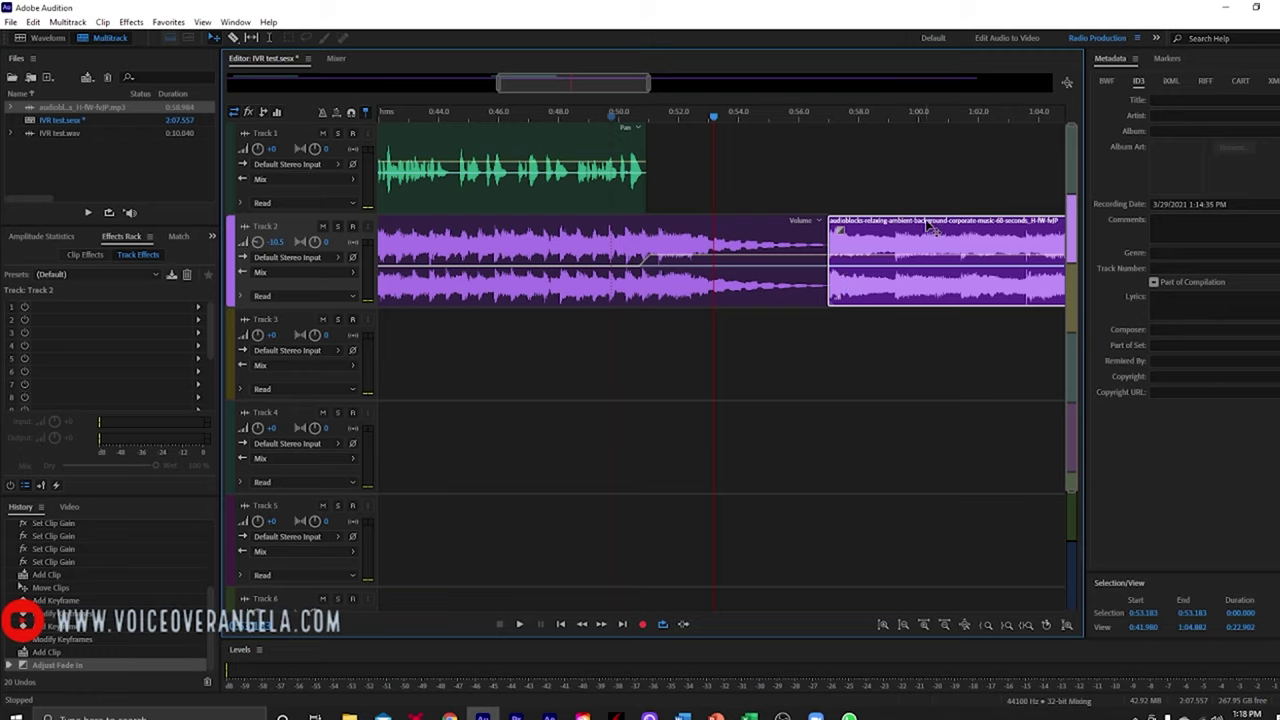
pyautogui.moveTo(927, 226); pyautogui.dragTo(732, 241)
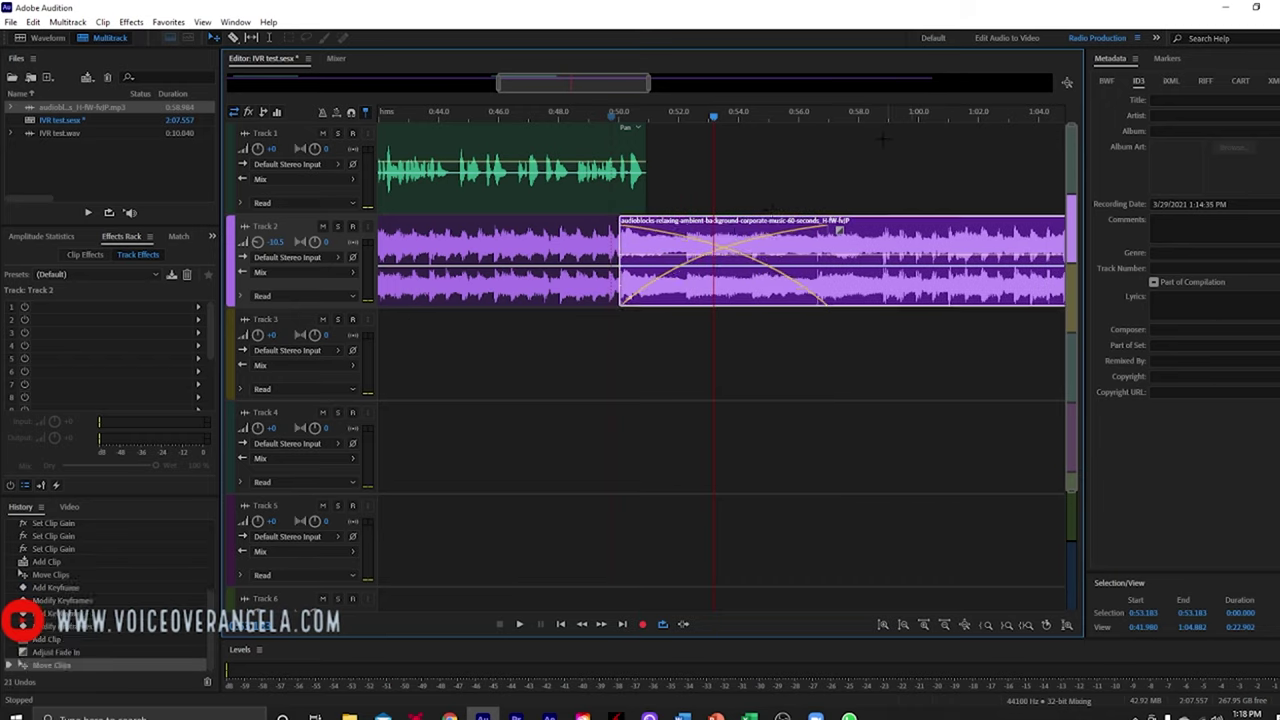
pyautogui.click(606, 113)
pyautogui.press('space')
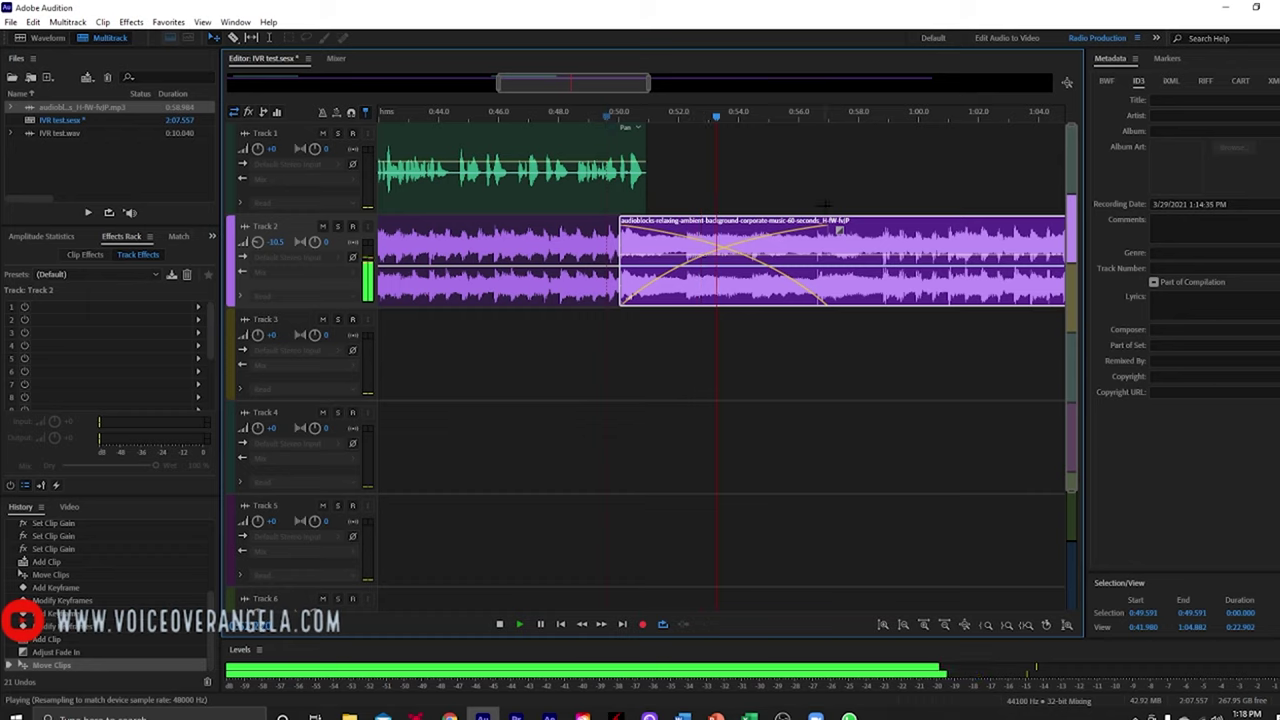
pyautogui.press('space')
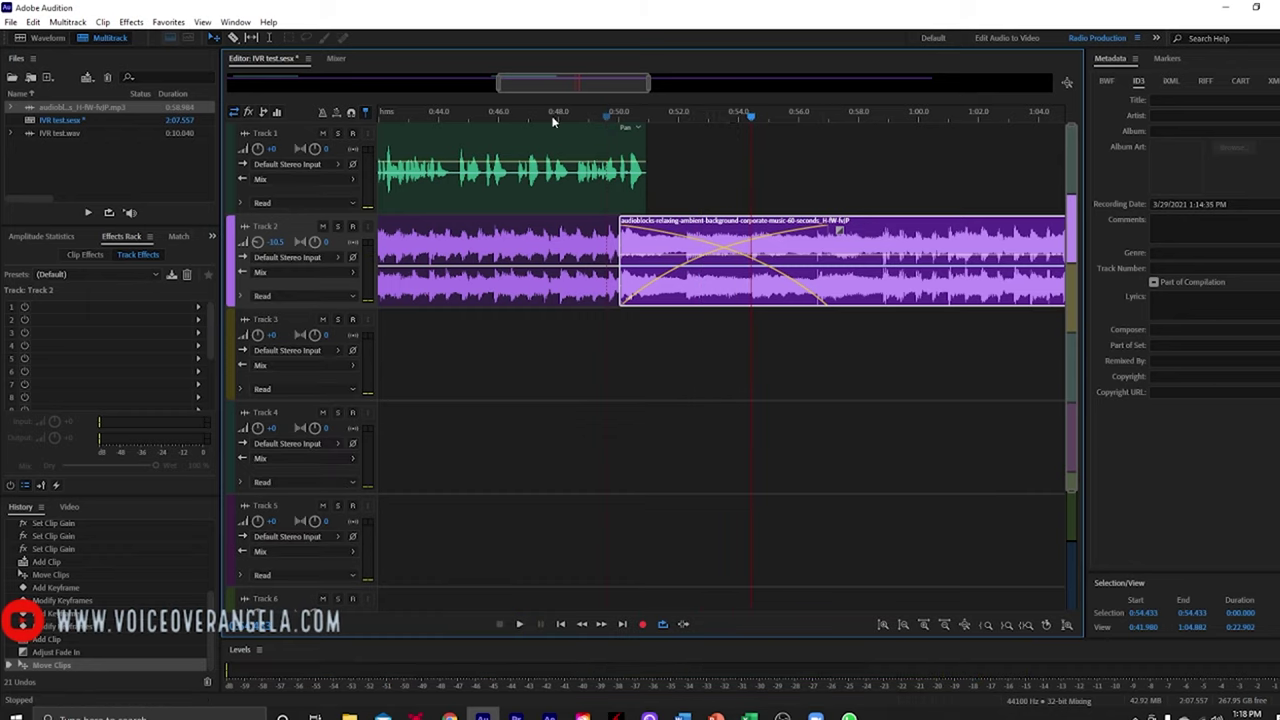
# Mute Track 1, shorten the crossfade between the two music clips to about 1.4 s and play the join.
pyautogui.click(322, 133)
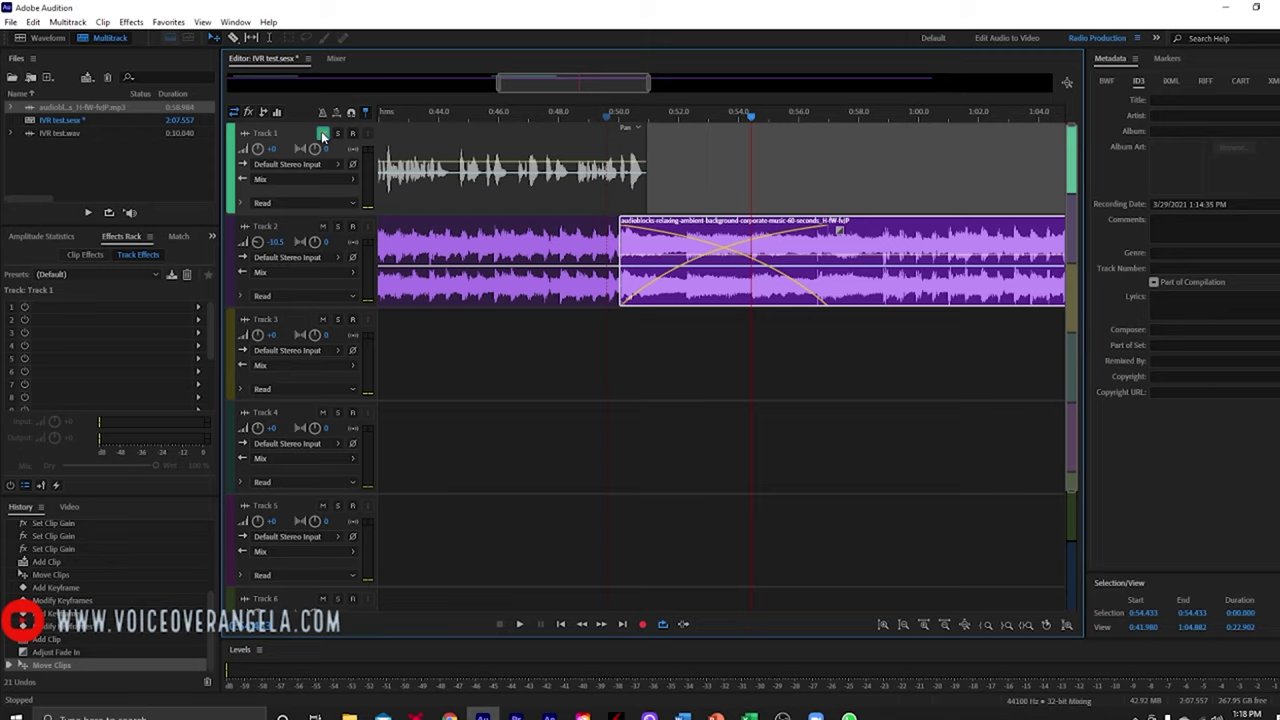
pyautogui.moveTo(830, 240); pyautogui.dragTo(672, 224)
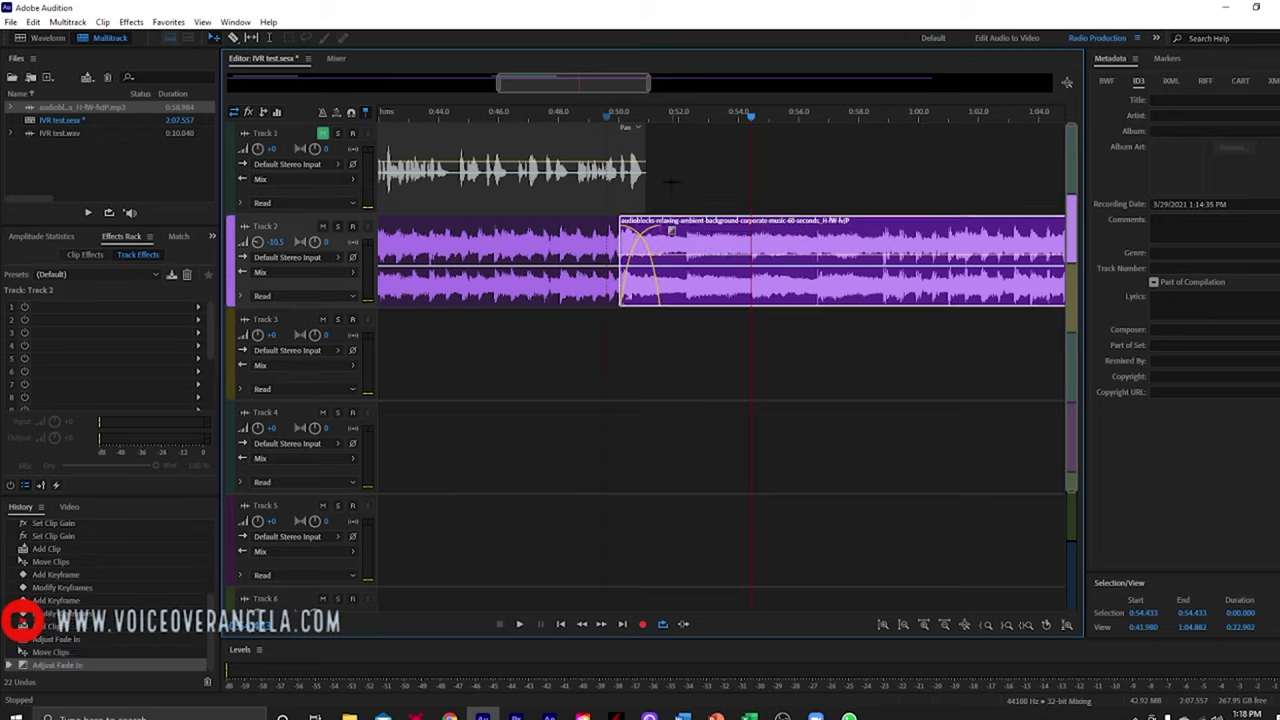
pyautogui.press('space')
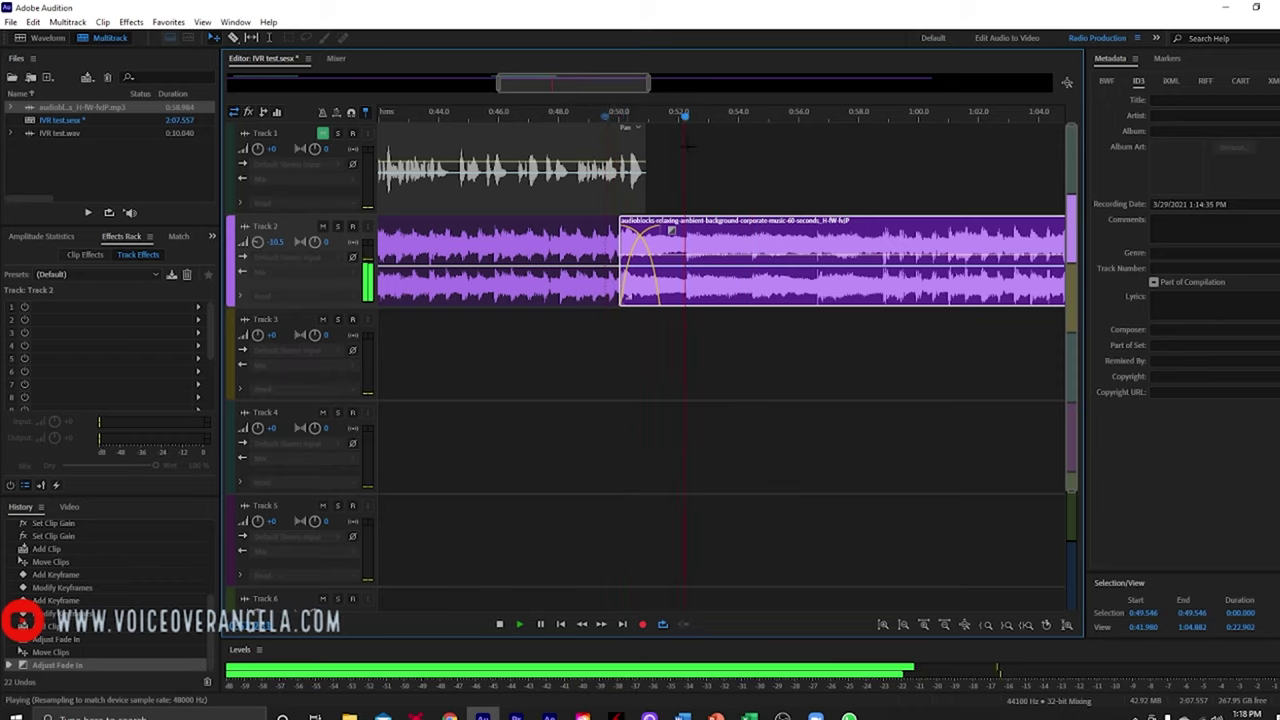
pyautogui.press('space')
# Trim the start of the second music clip, move it back to begin at about 50.5 s and play the join.
pyautogui.moveTo(700, 236); pyautogui.dragTo(950, 272)
pyautogui.click(950, 272)
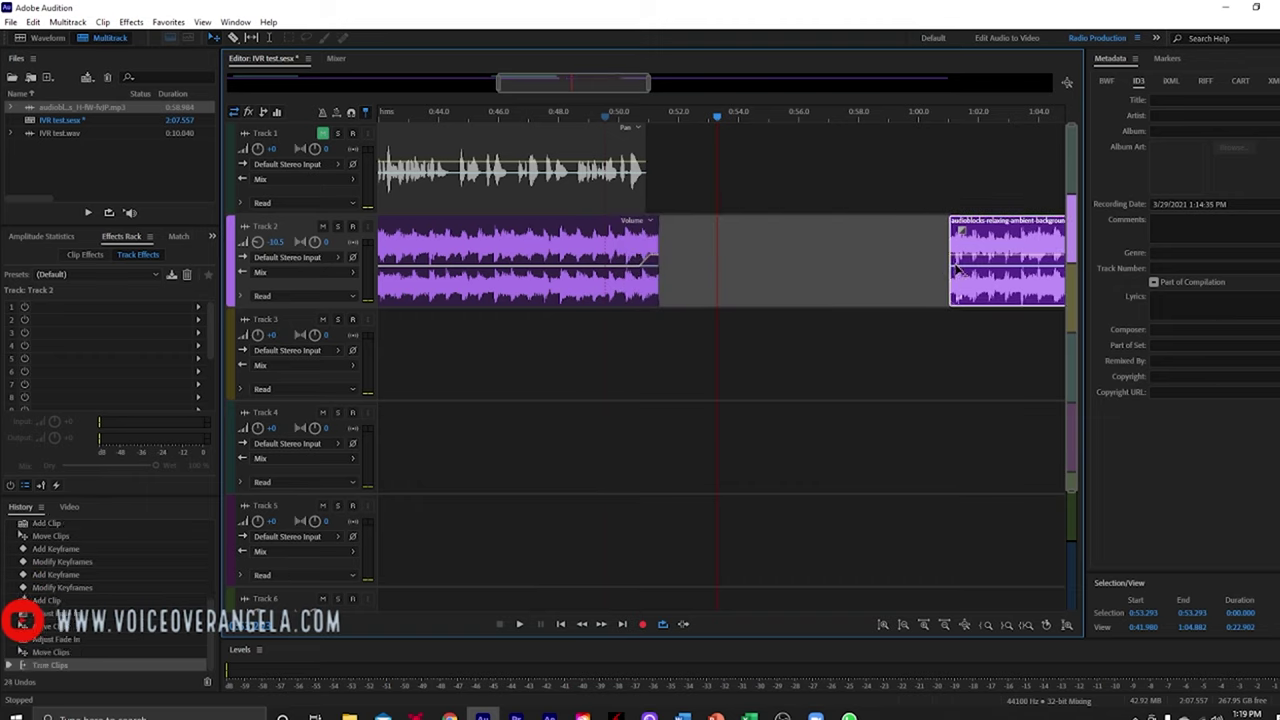
pyautogui.moveTo(1013, 229); pyautogui.dragTo(685, 234)
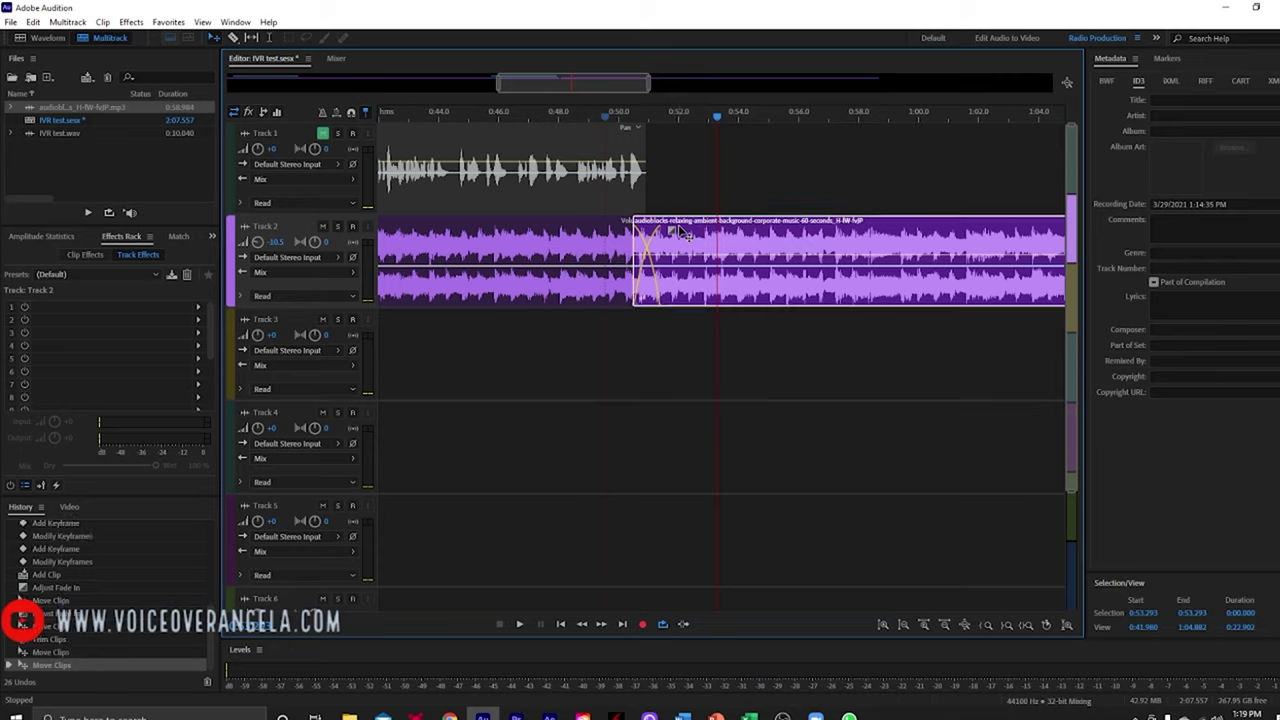
pyautogui.click(613, 118)
pyautogui.press('space')
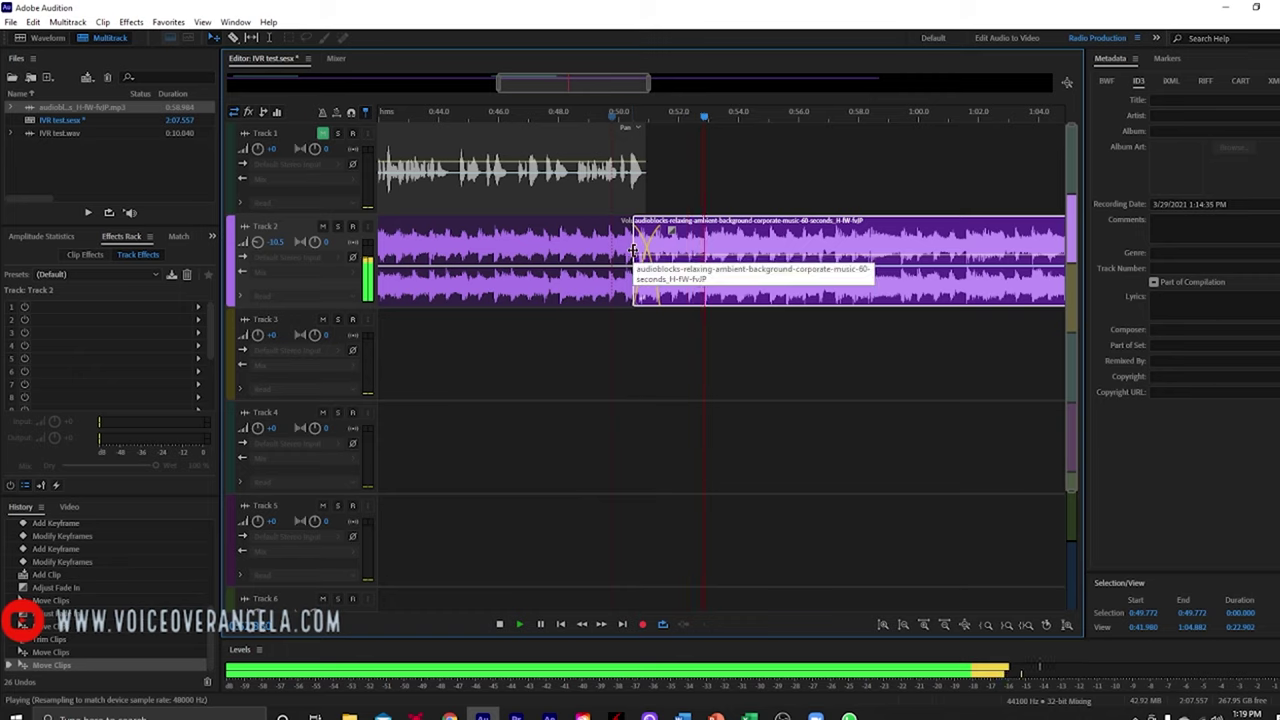
pyautogui.press('space')
# Trim more off the second music clip's start, reposition it to begin at about 50.1 s and play the join.
pyautogui.moveTo(632, 252); pyautogui.dragTo(684, 249)
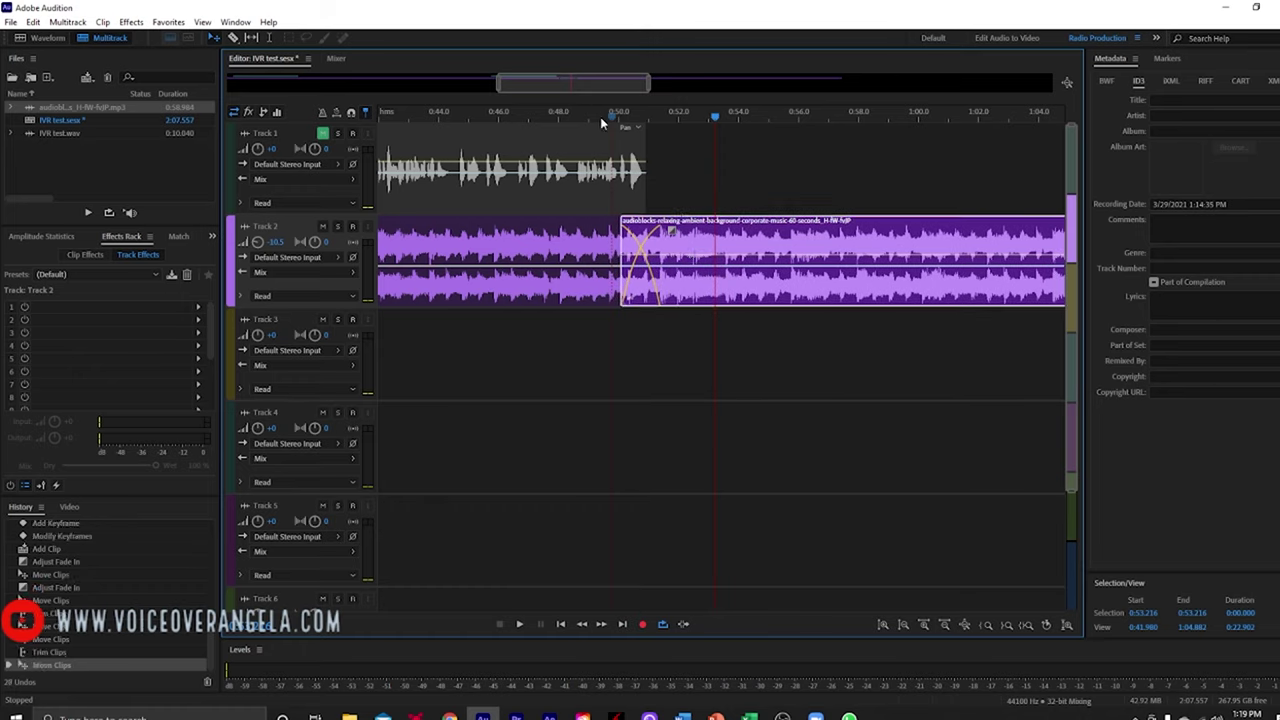
pyautogui.press('space')
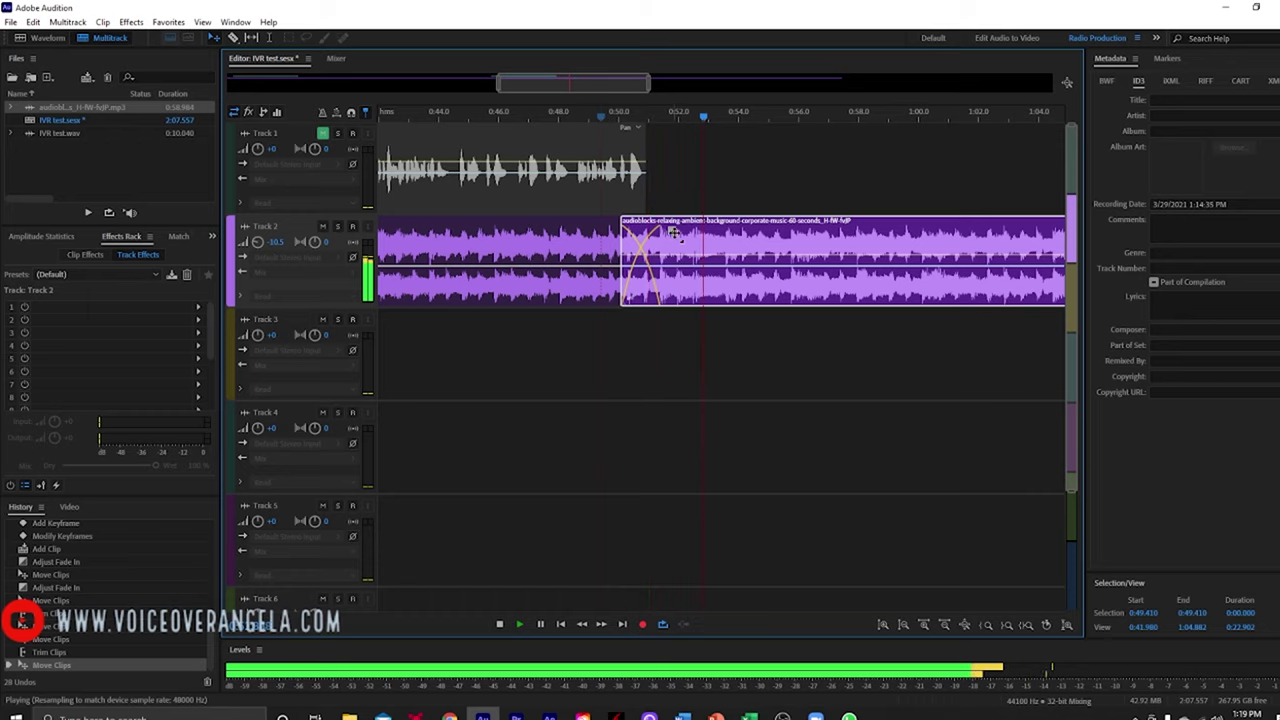
pyautogui.press('space')
# Shorten the music crossfade to almost nothing and shift the second music clip to start at about 49.5 s, playing the join after each change.
pyautogui.moveTo(649, 233); pyautogui.dragTo(636, 232)
pyautogui.click(594, 115)
pyautogui.press('space')
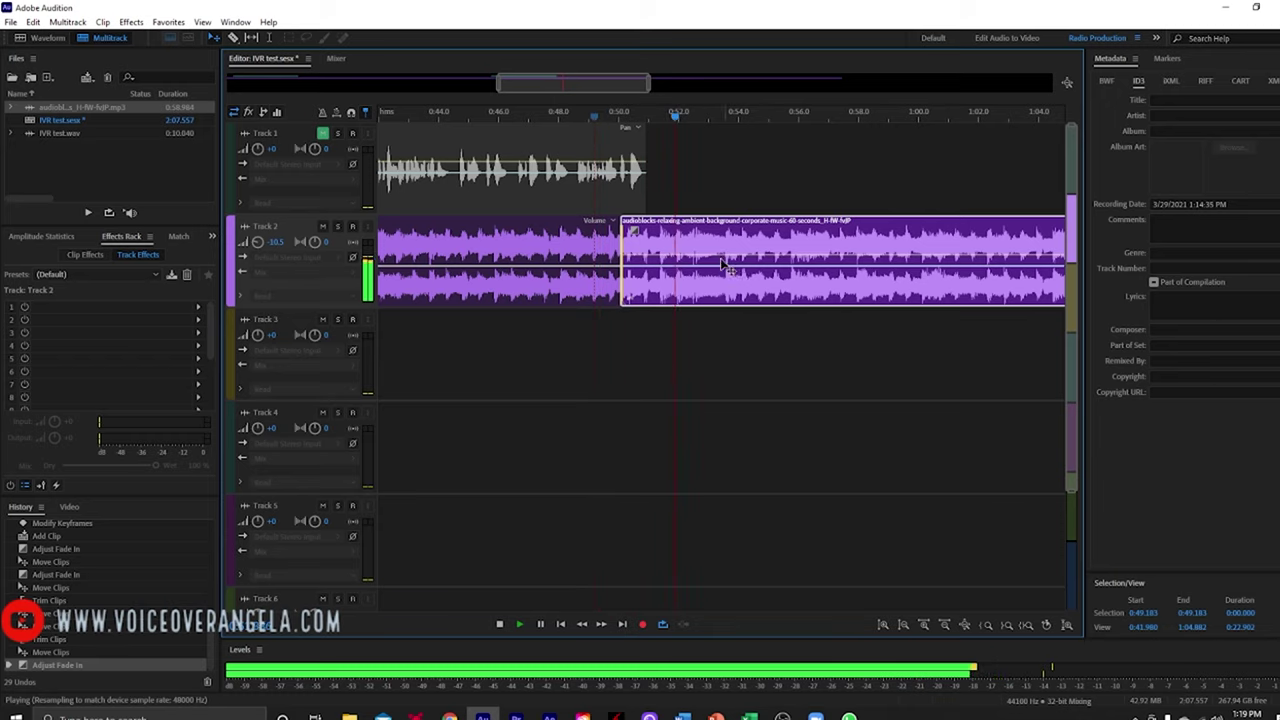
pyautogui.press('space')
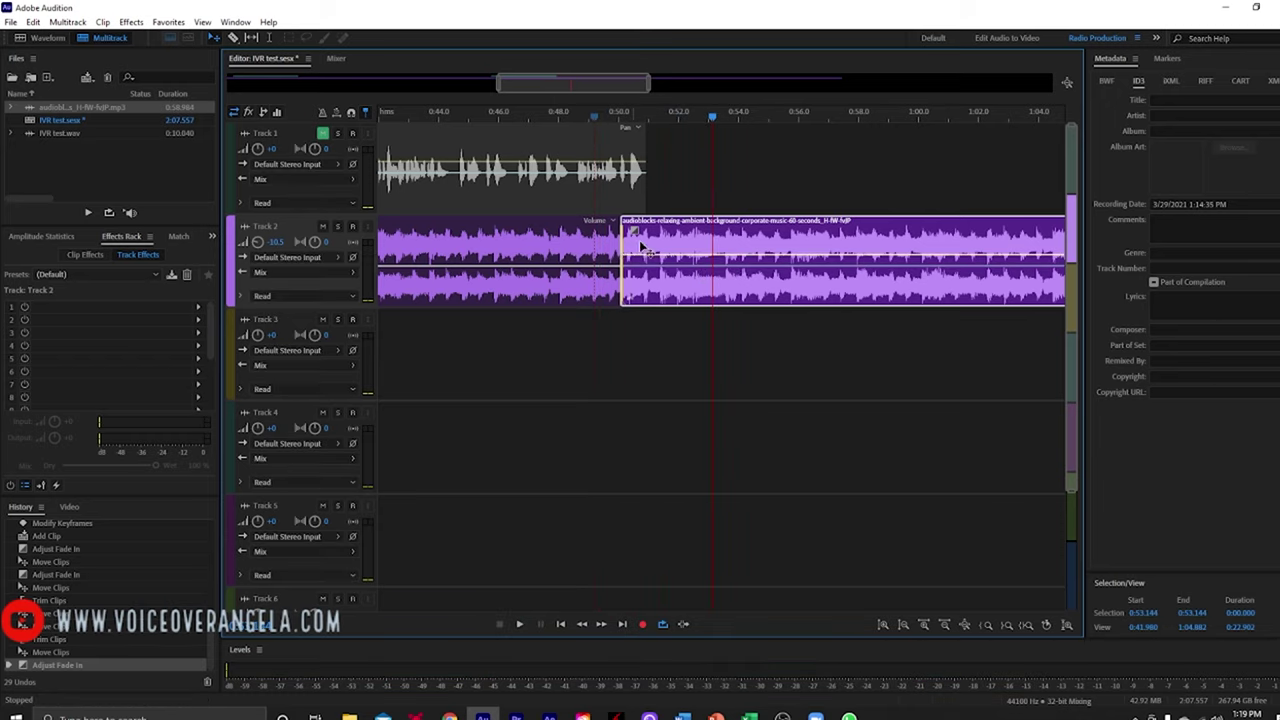
pyautogui.moveTo(665, 233); pyautogui.dragTo(650, 237)
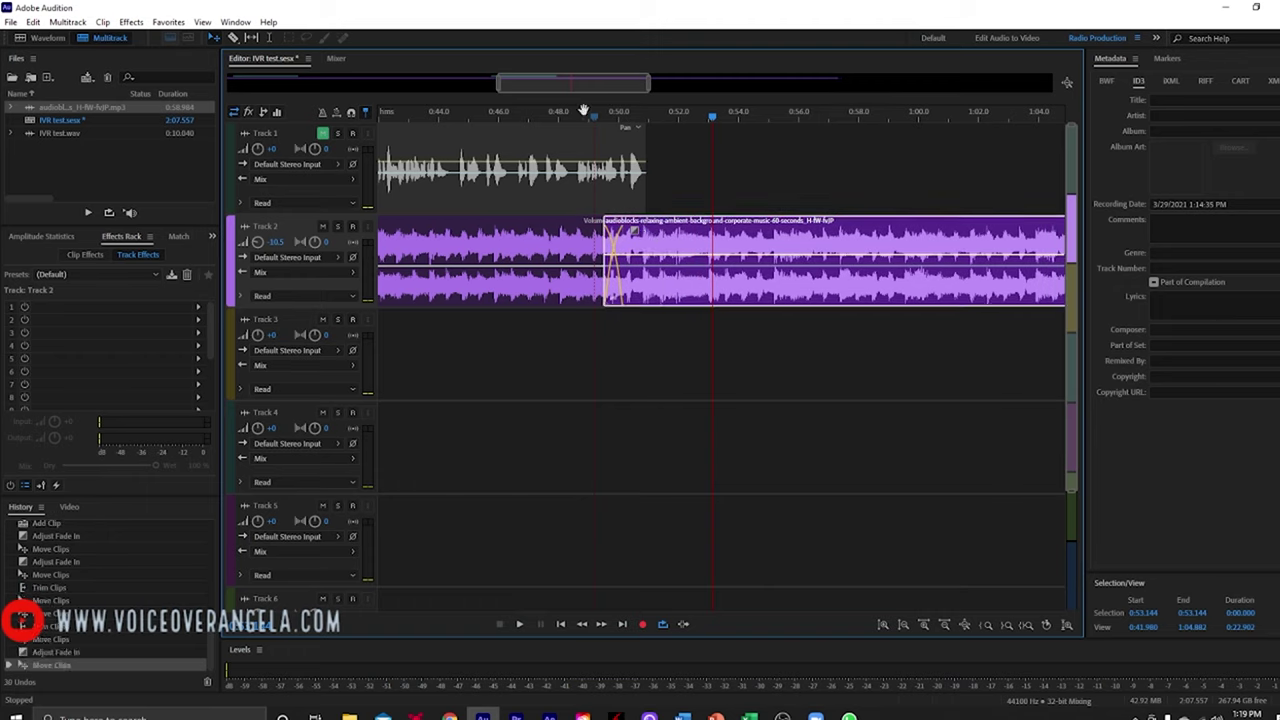
pyautogui.press('space')
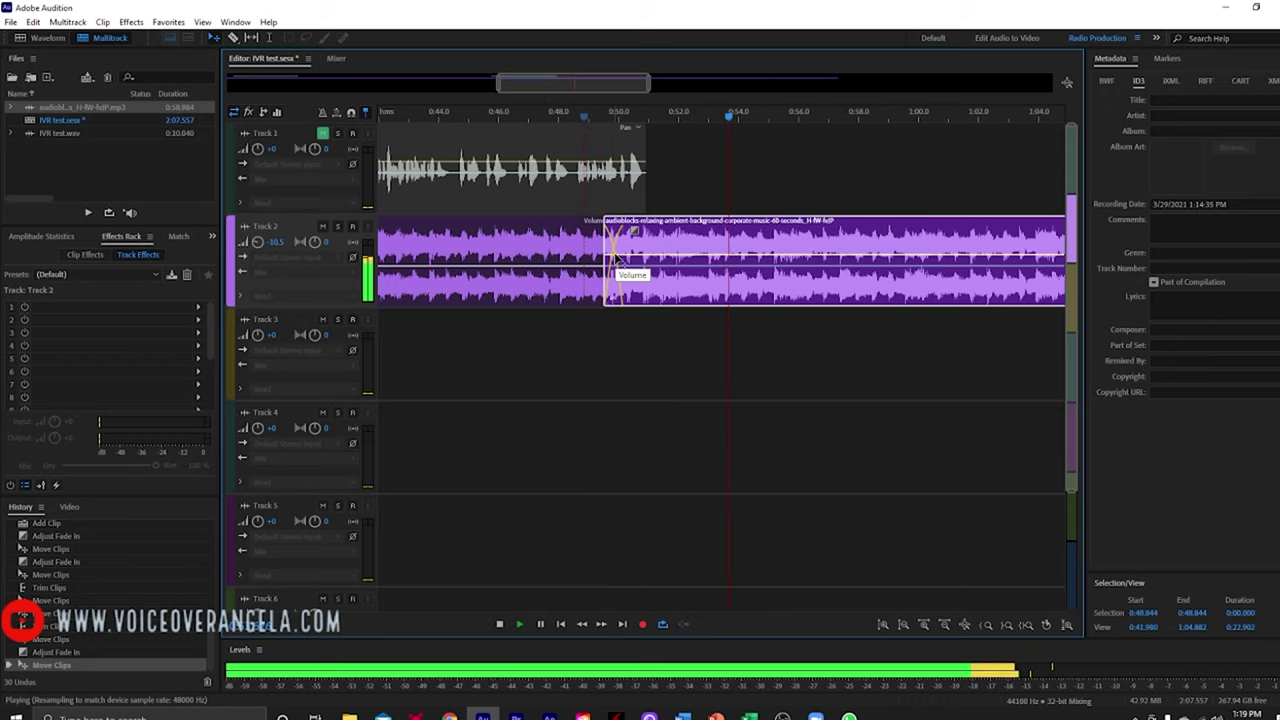
pyautogui.press('space')
# Trim about 3.4 s off the second music clip's start, move it to begin at about 49.1 s and play the join.
pyautogui.moveTo(604, 258); pyautogui.dragTo(704, 264)
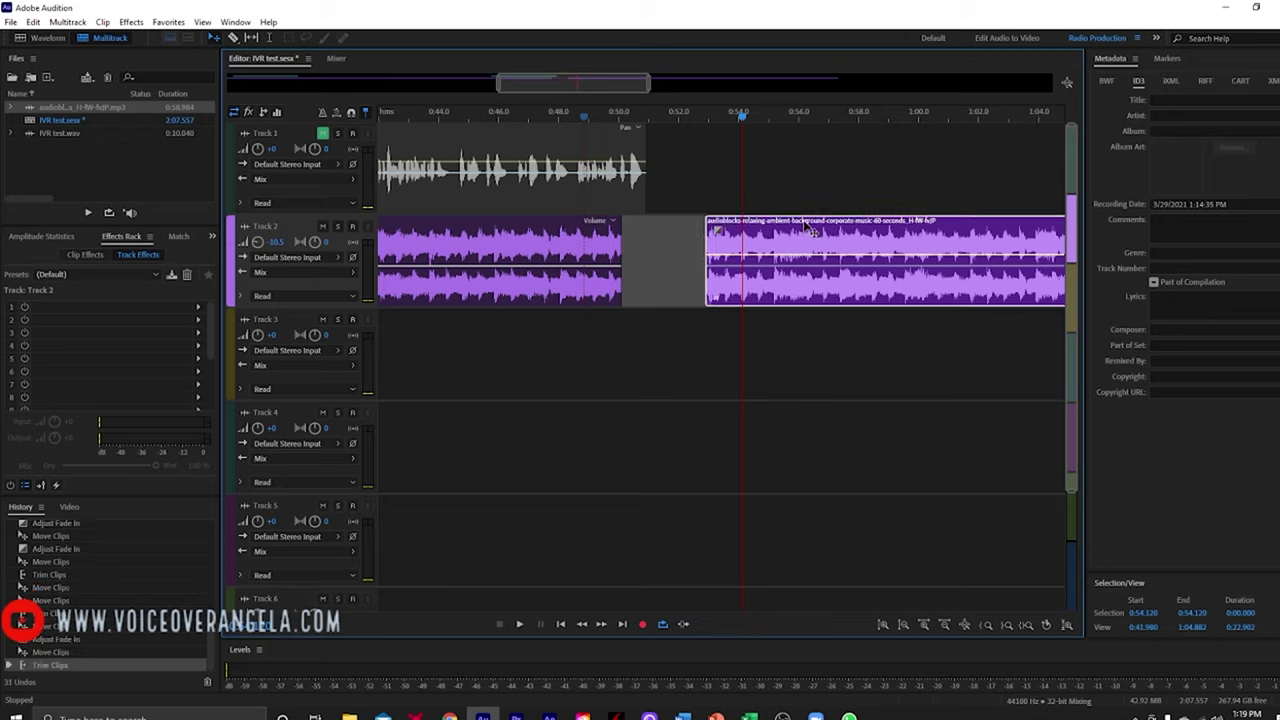
pyautogui.moveTo(812, 230); pyautogui.dragTo(690, 236)
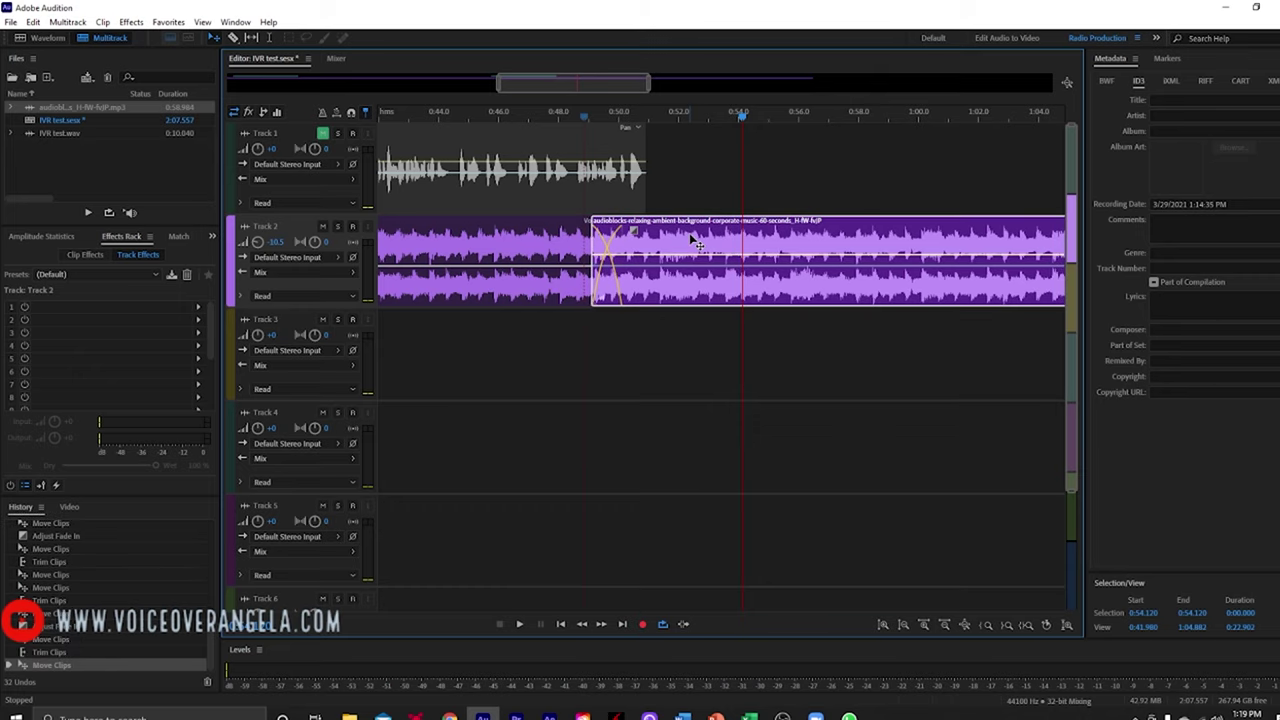
pyautogui.click(566, 117)
pyautogui.press('space')
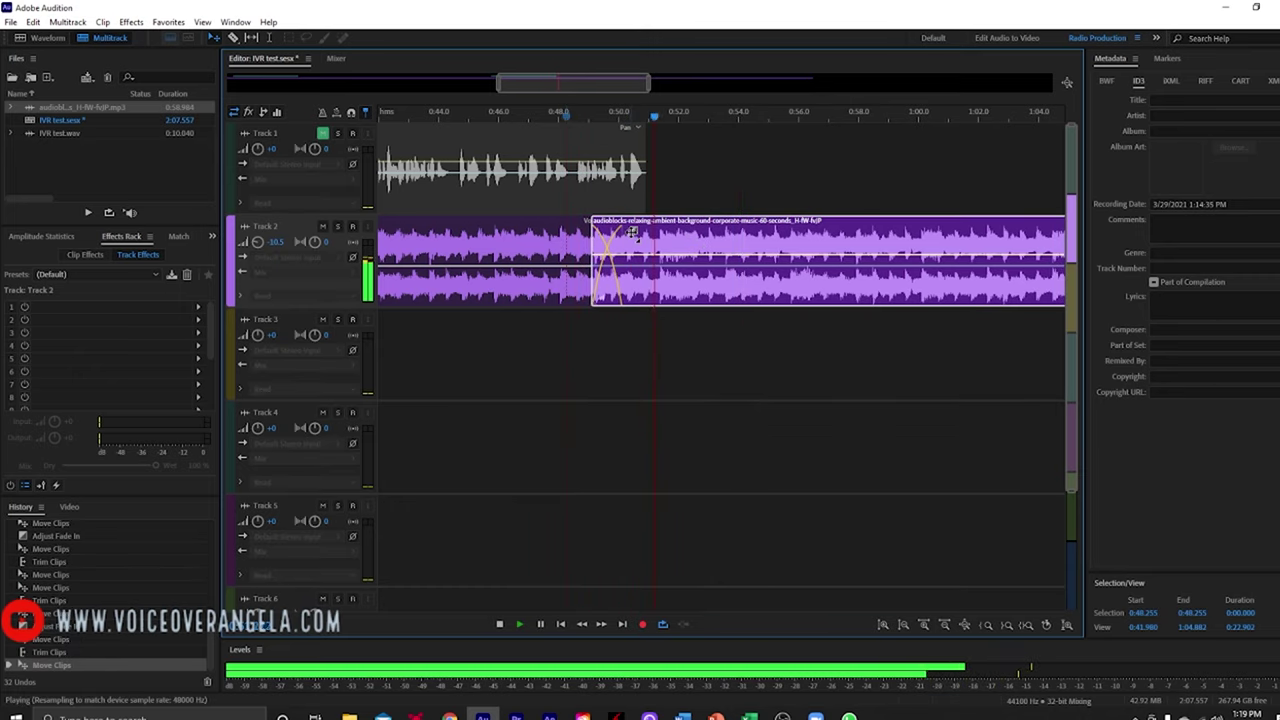
# Reduce the crossfade between the music clips to a very short overlap at about 49 s and play the join.
pyautogui.moveTo(632, 233); pyautogui.dragTo(594, 233)
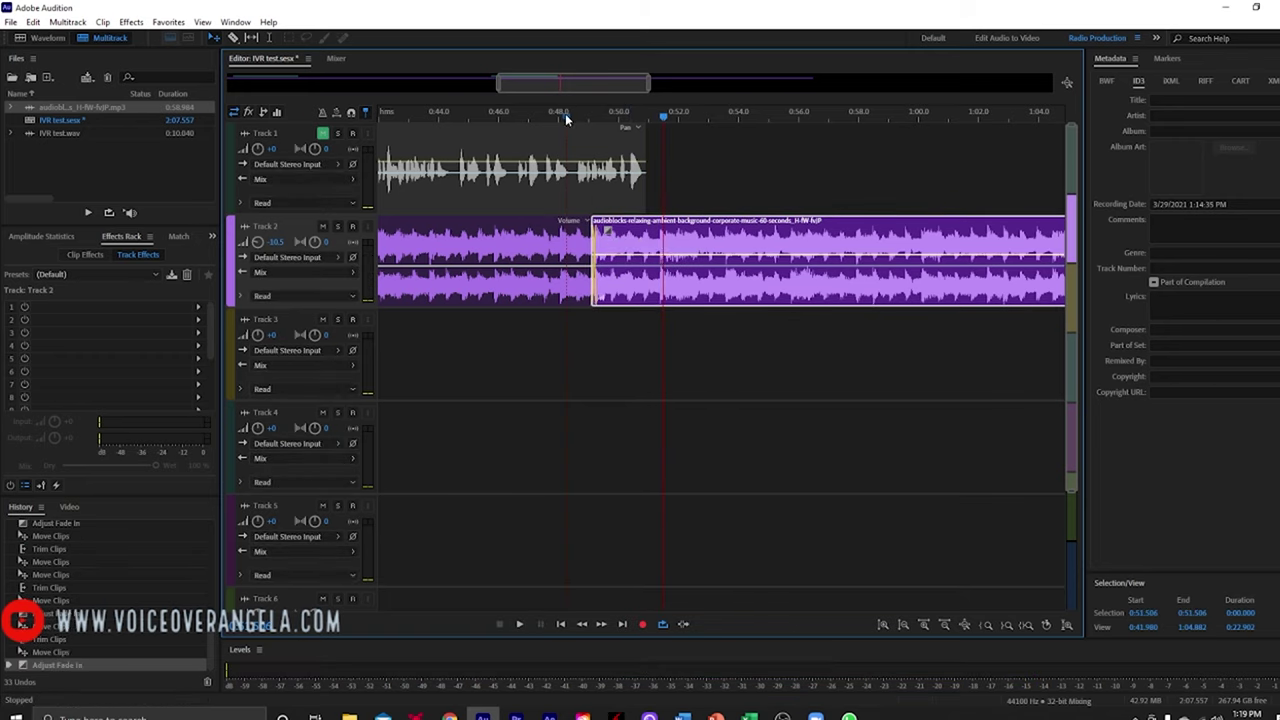
pyautogui.click(566, 117)
pyautogui.press('space')
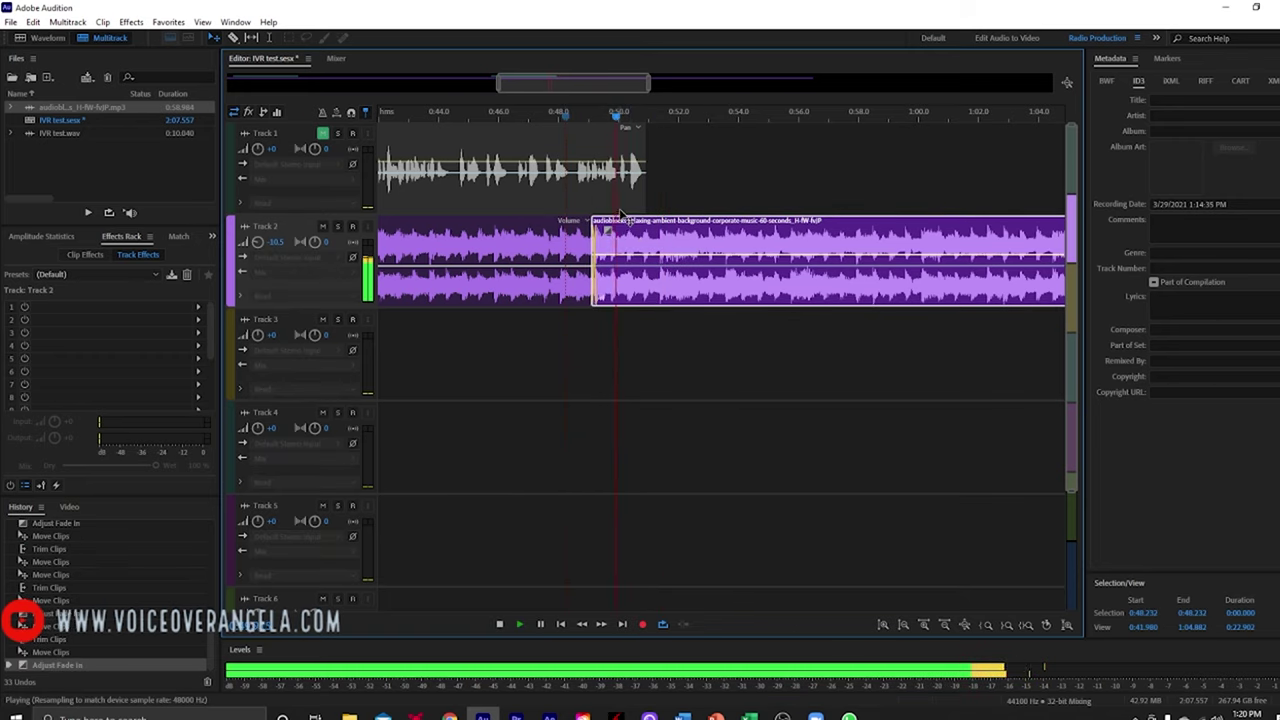
pyautogui.press('space')
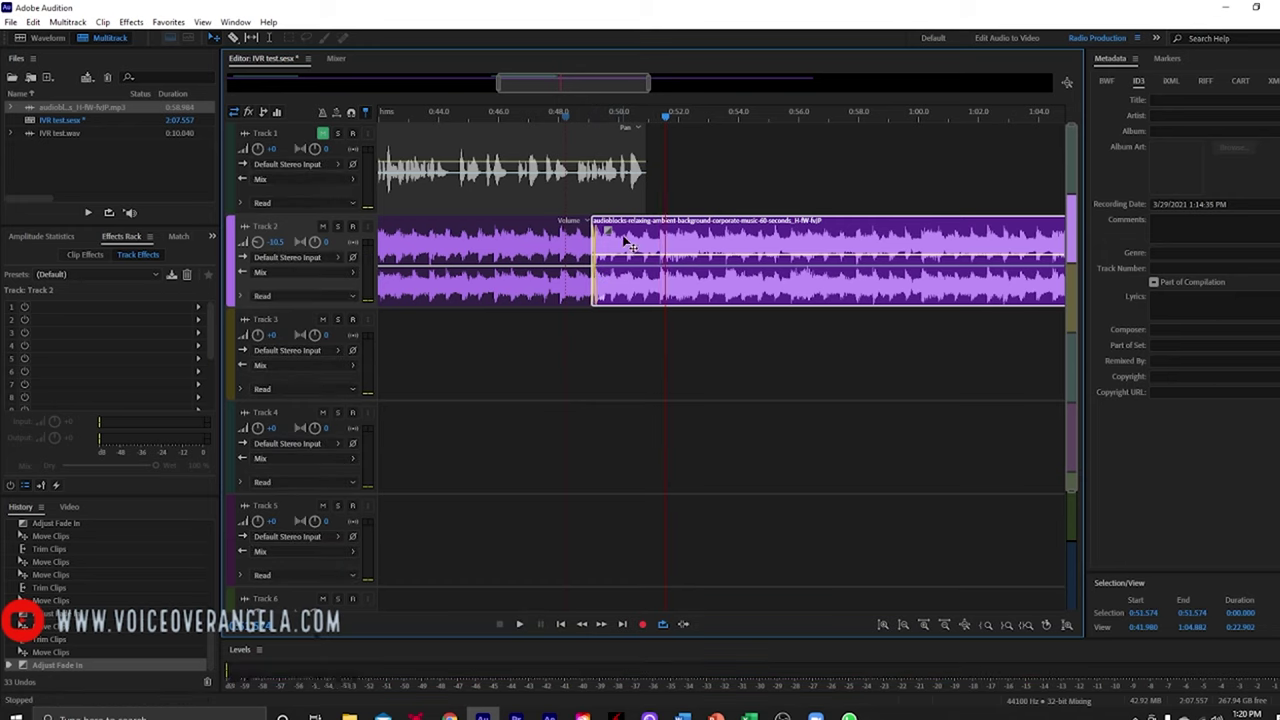
# Trim the second music clip's start slightly, move it to begin at about 48.4 s and play the new overlap.
pyautogui.moveTo(623, 238)
pyautogui.mouseDown()
pyautogui.moveTo(677, 245)
pyautogui.moveTo(626, 233)
pyautogui.mouseUp()
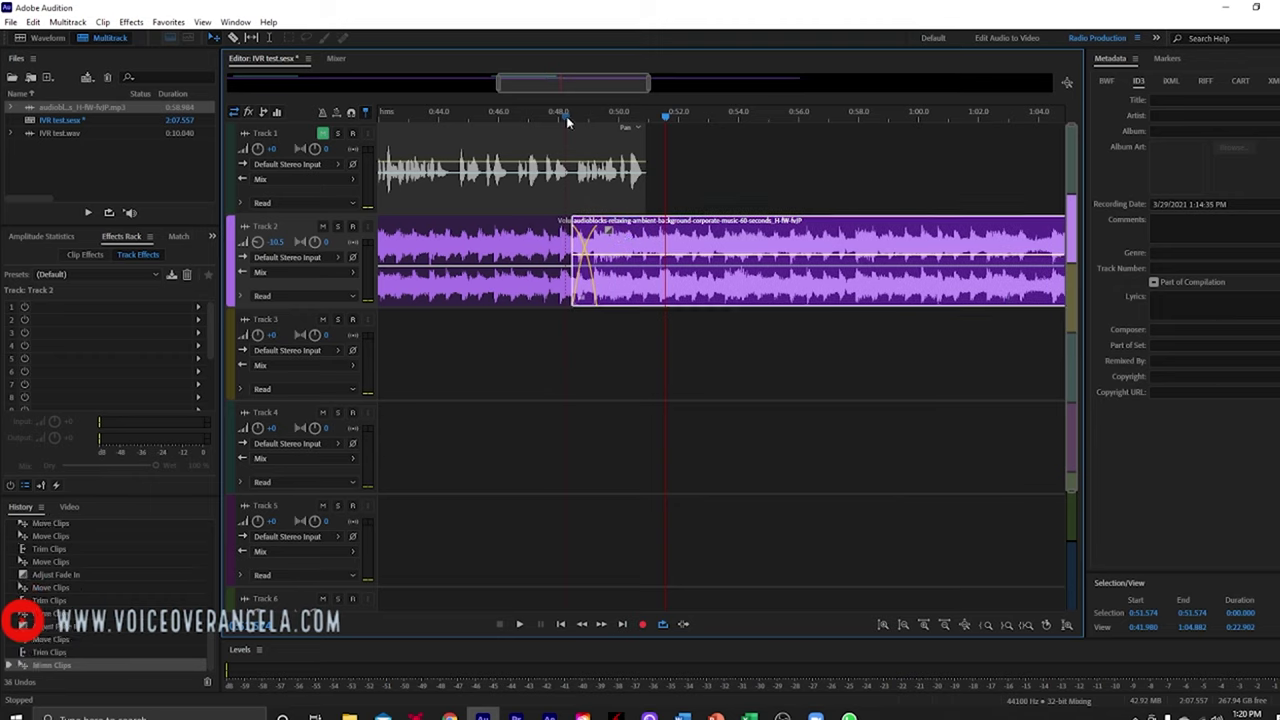
pyautogui.click(567, 120)
pyautogui.press('space')
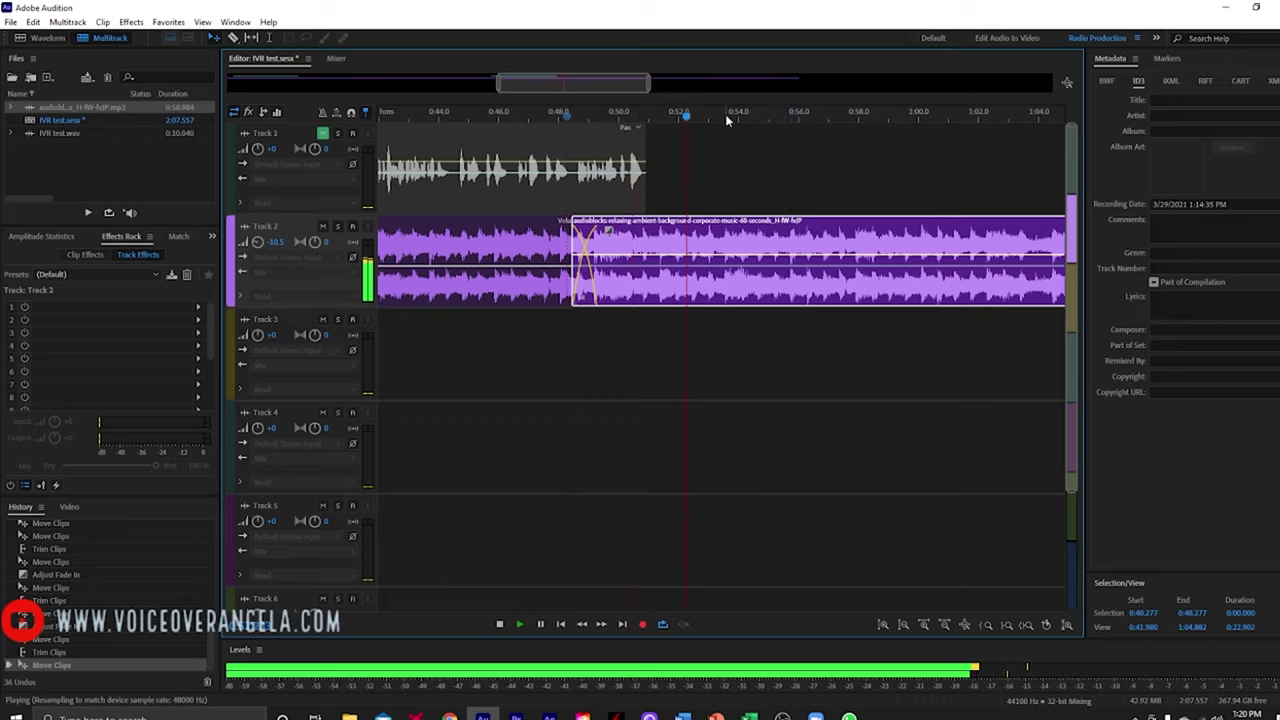
pyautogui.press('space')
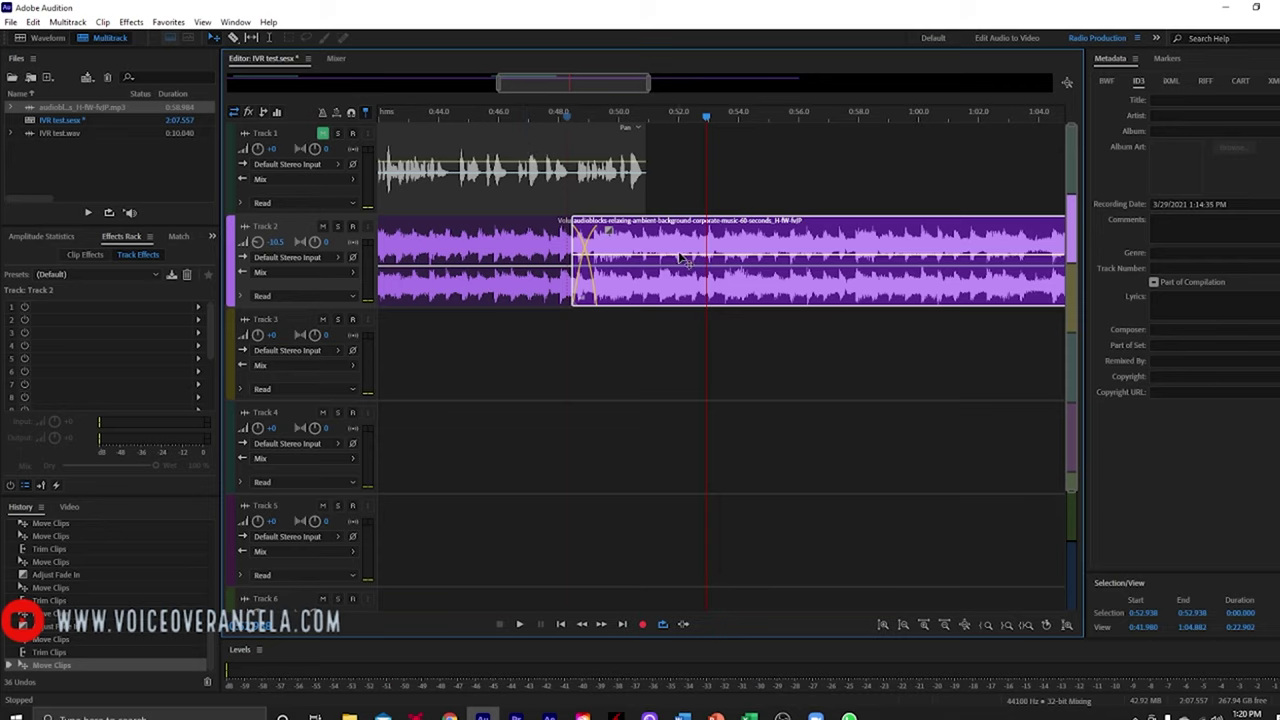
# Add volume keyframes that keep the second music clip low until the voice ends at about 51 s, then unmute Track 1 and play the mix.
pyautogui.moveTo(680, 260)
pyautogui.mouseDown()
pyautogui.moveTo(652, 266)
pyautogui.moveTo(656, 256)
pyautogui.mouseUp()
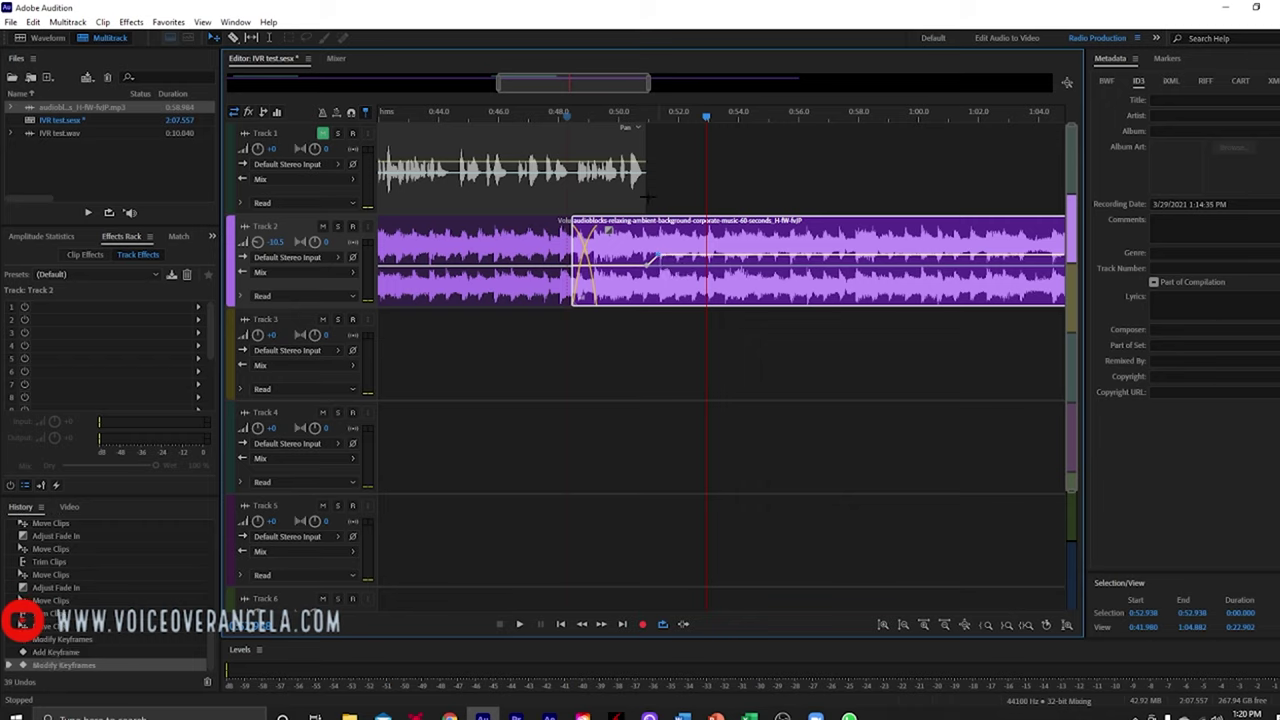
pyautogui.click(322, 133)
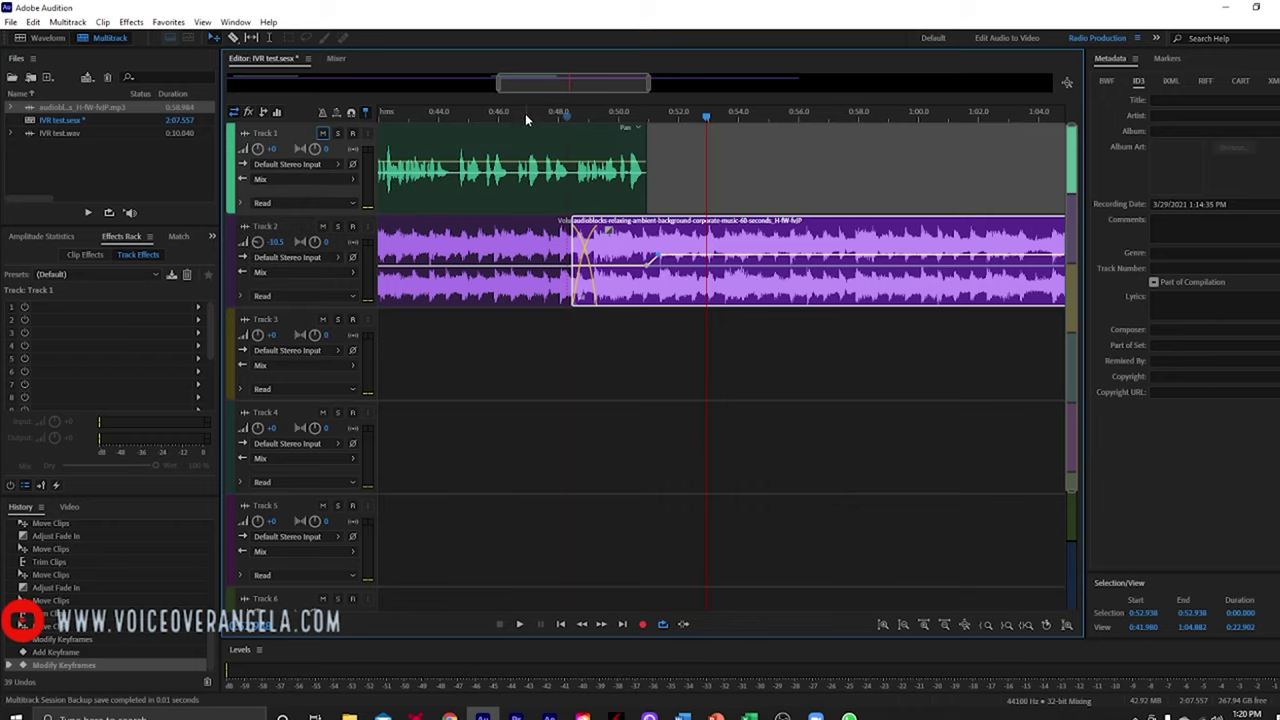
pyautogui.click(507, 111)
pyautogui.press('space')
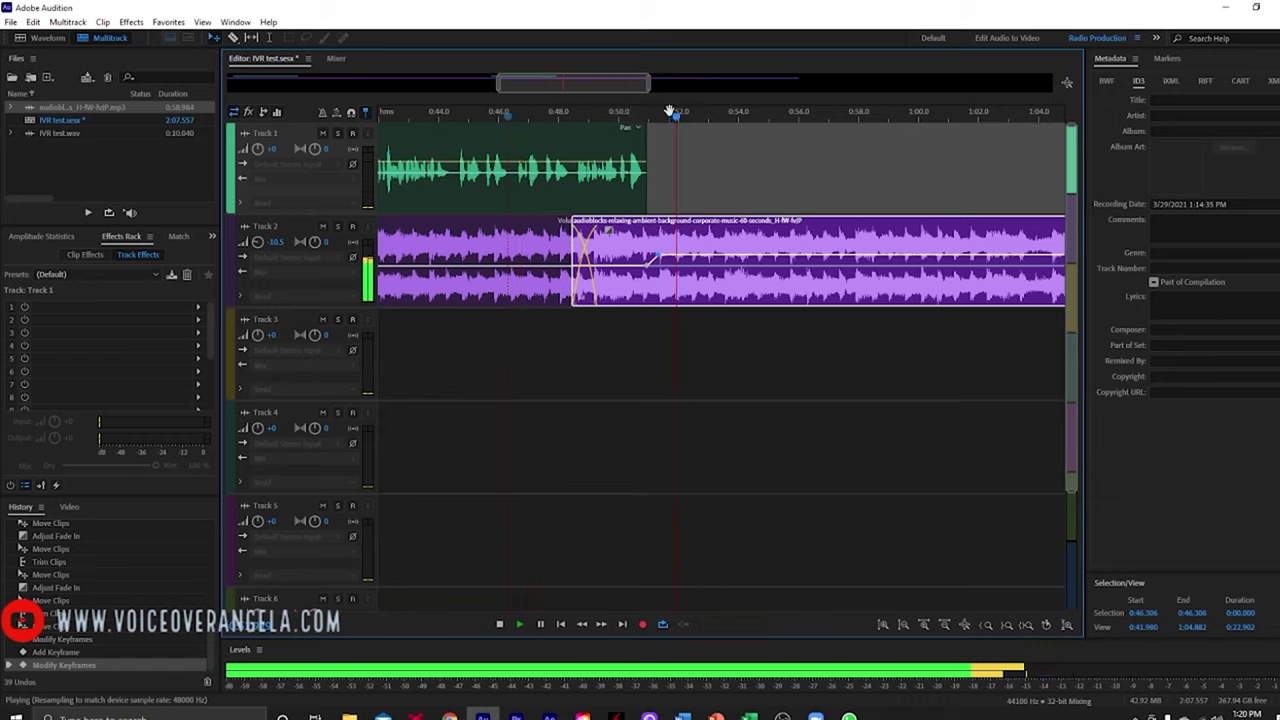
pyautogui.press('space')
# Copy the second music clip on Track 2.
pyautogui.scroll(-5, 664, 112)
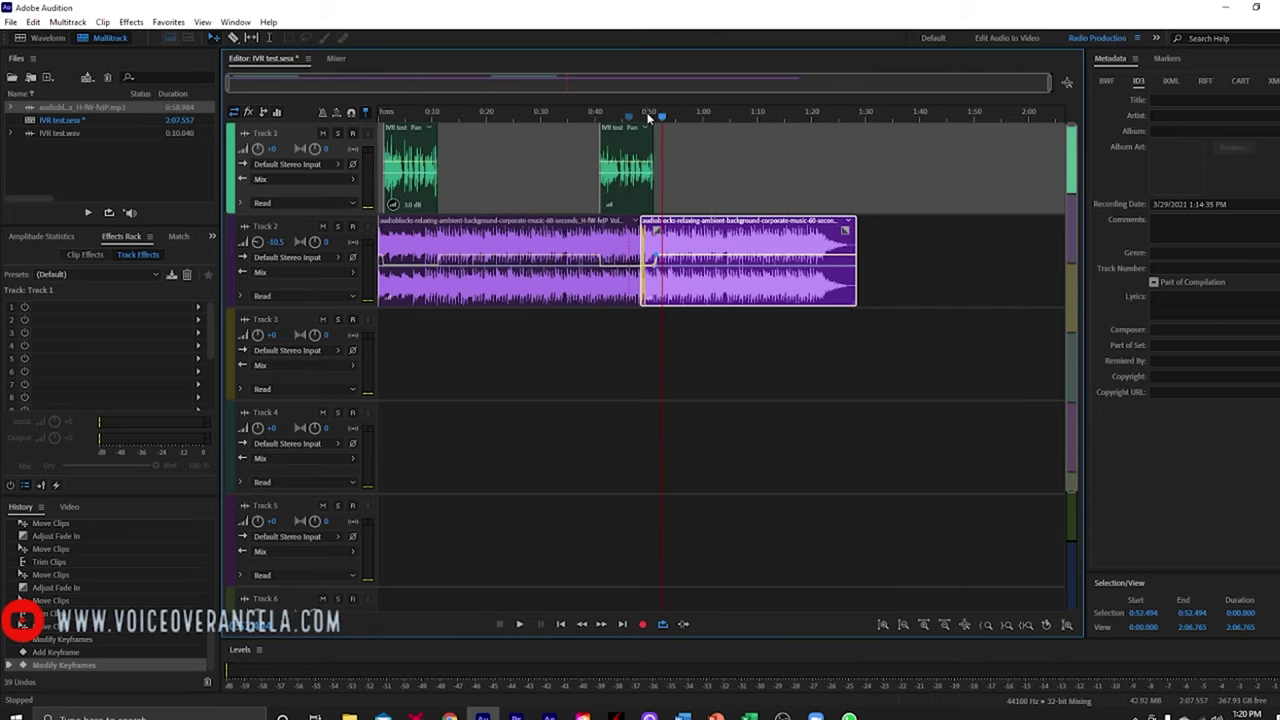
pyautogui.scroll(2, 648, 117)
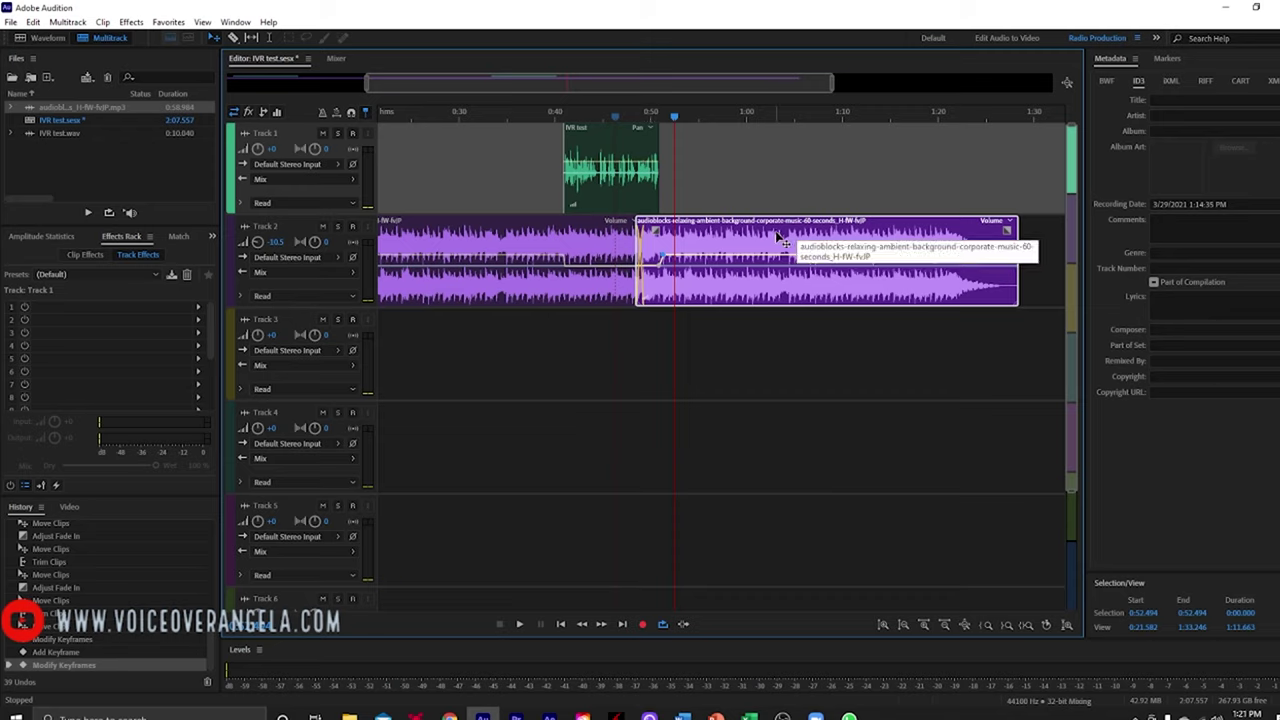
pyautogui.rightClick(724, 233)
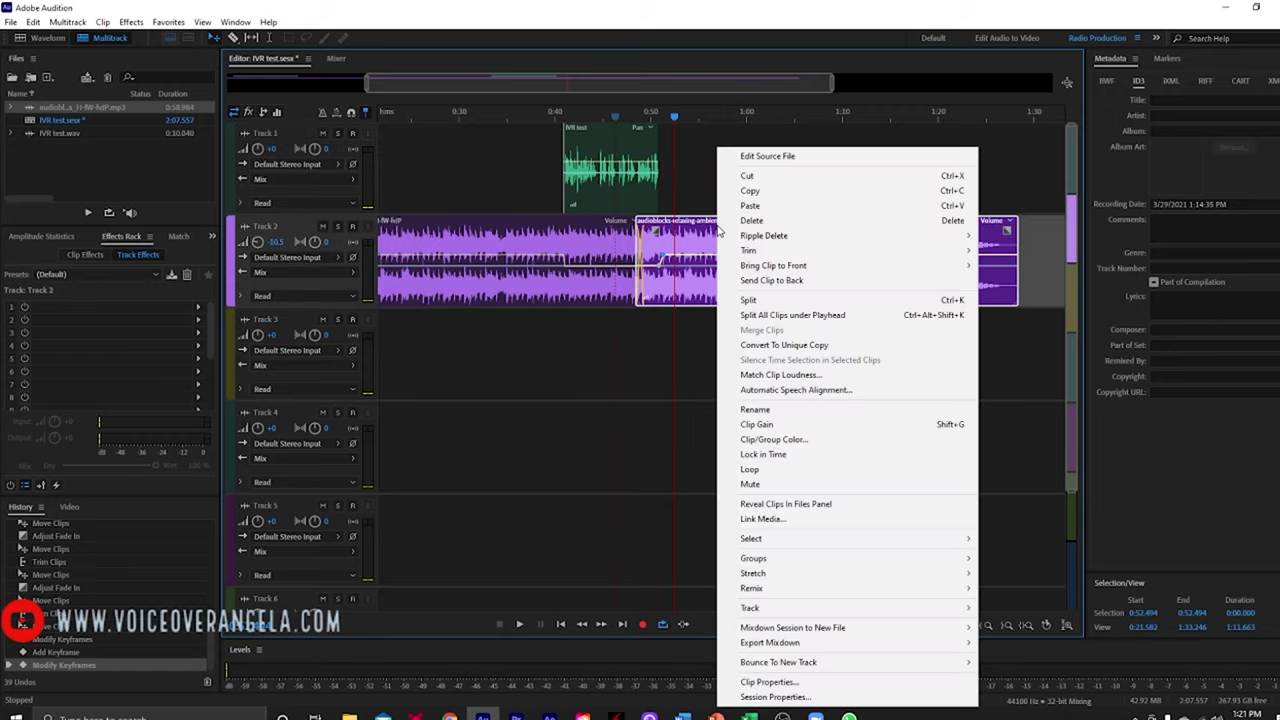
pyautogui.click(760, 184)
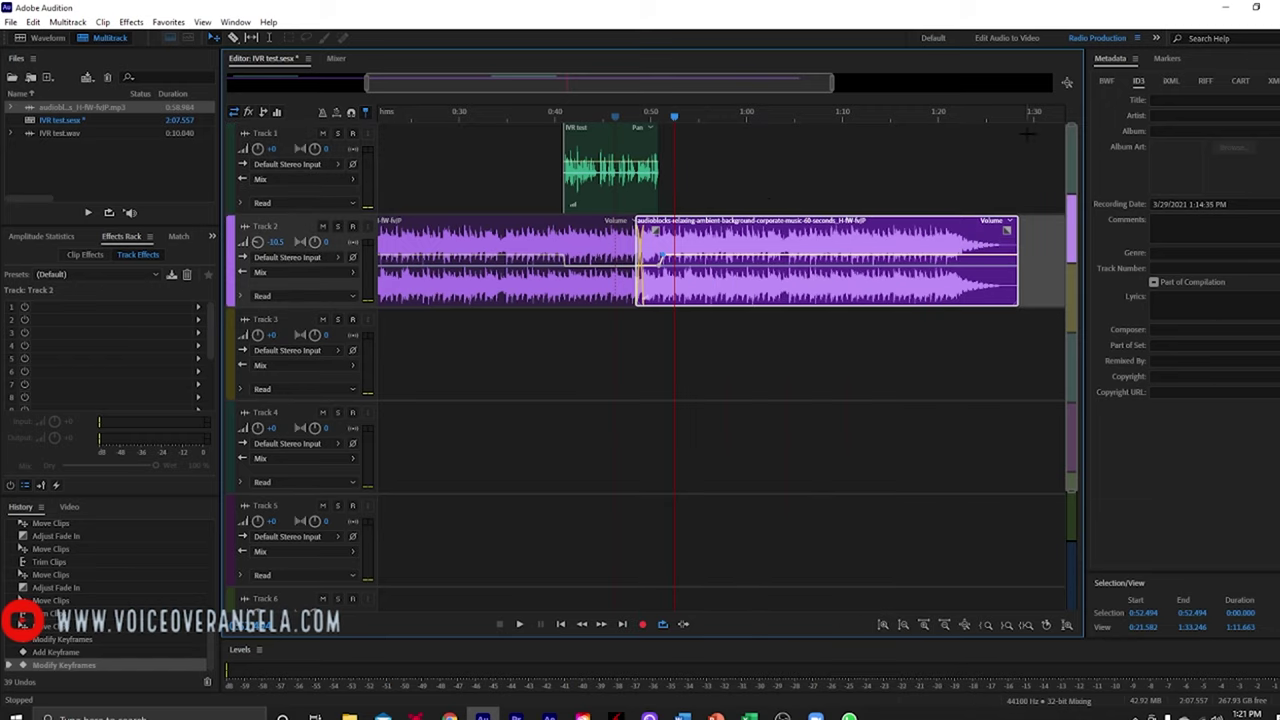
# Paste the copied music clip on Track 2 and move it to overlap the second clip's end at about 1:20.
pyautogui.rightClick(984, 119)
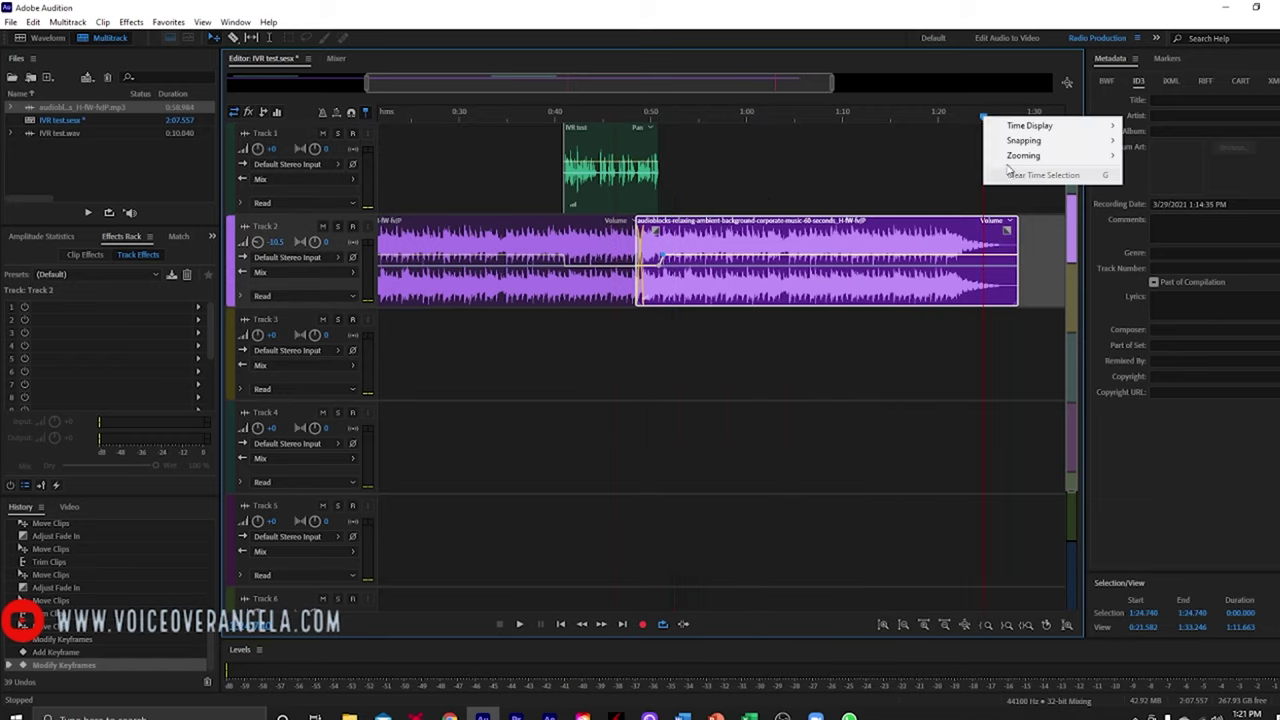
pyautogui.click(1023, 207)
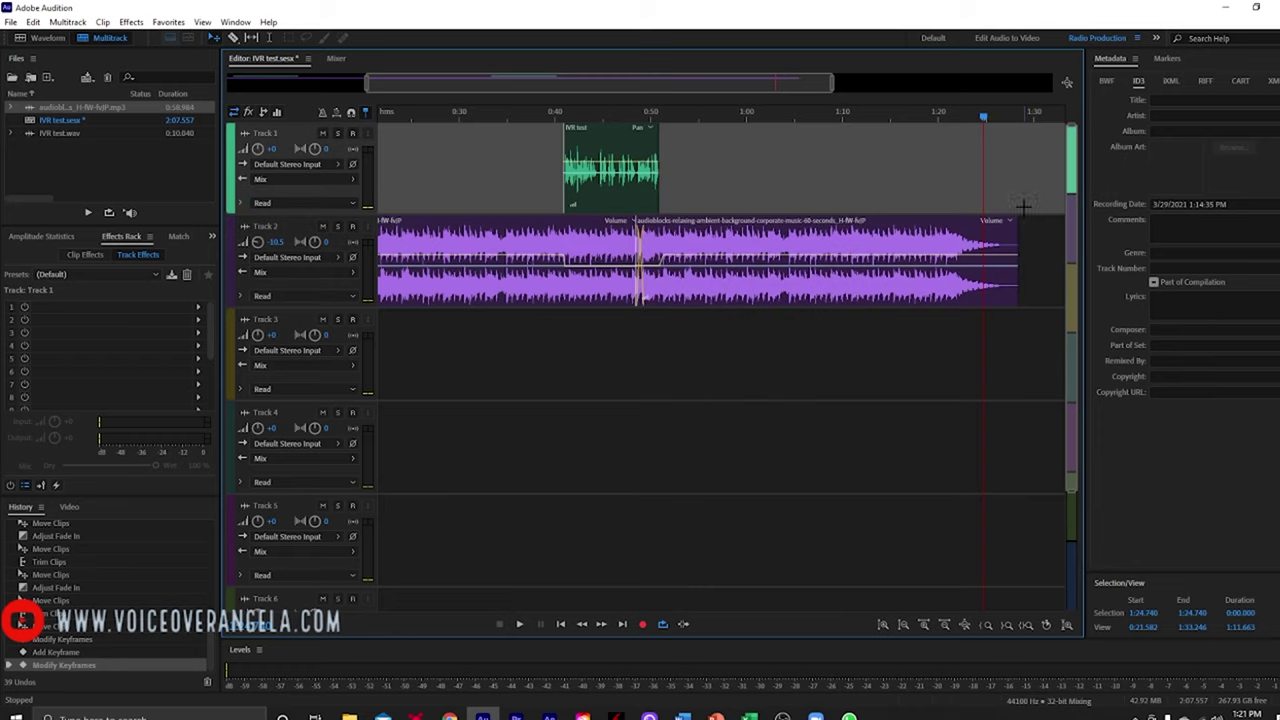
pyautogui.click(1024, 118)
pyautogui.rightClick(1020, 245)
pyautogui.click(1053, 251)
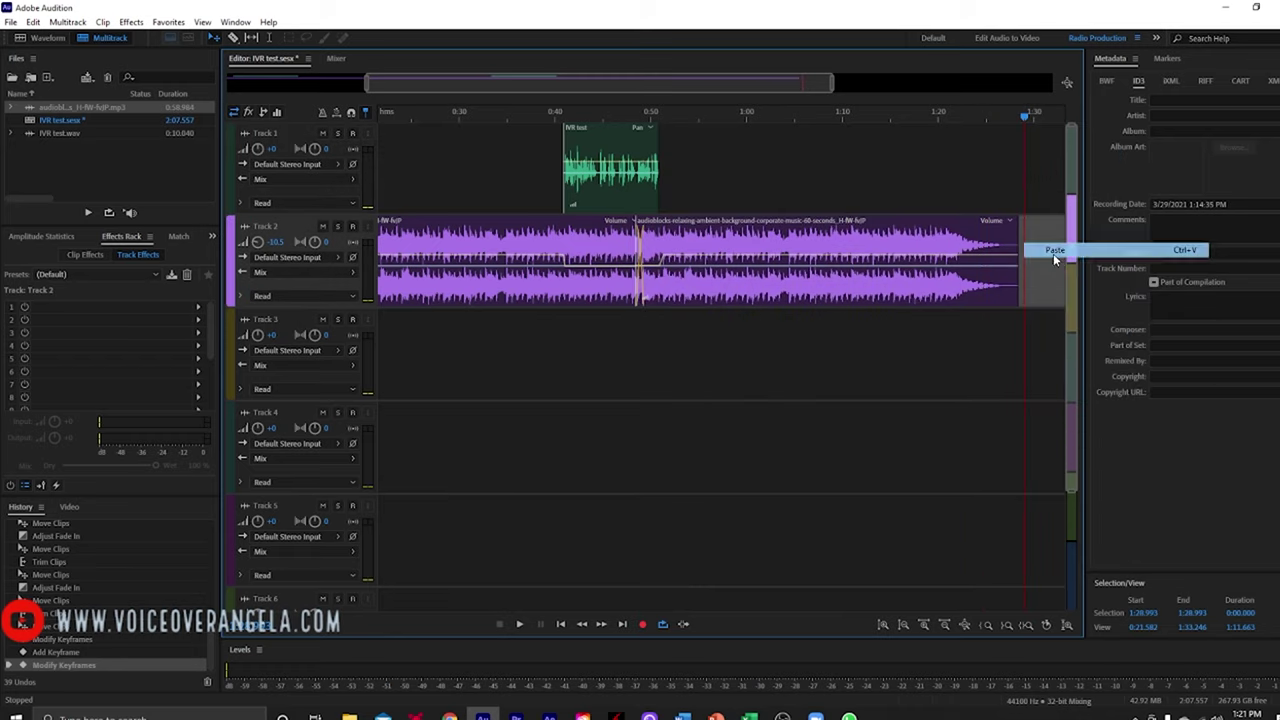
pyautogui.click(1053, 251)
pyautogui.moveTo(1057, 230); pyautogui.dragTo(962, 260)
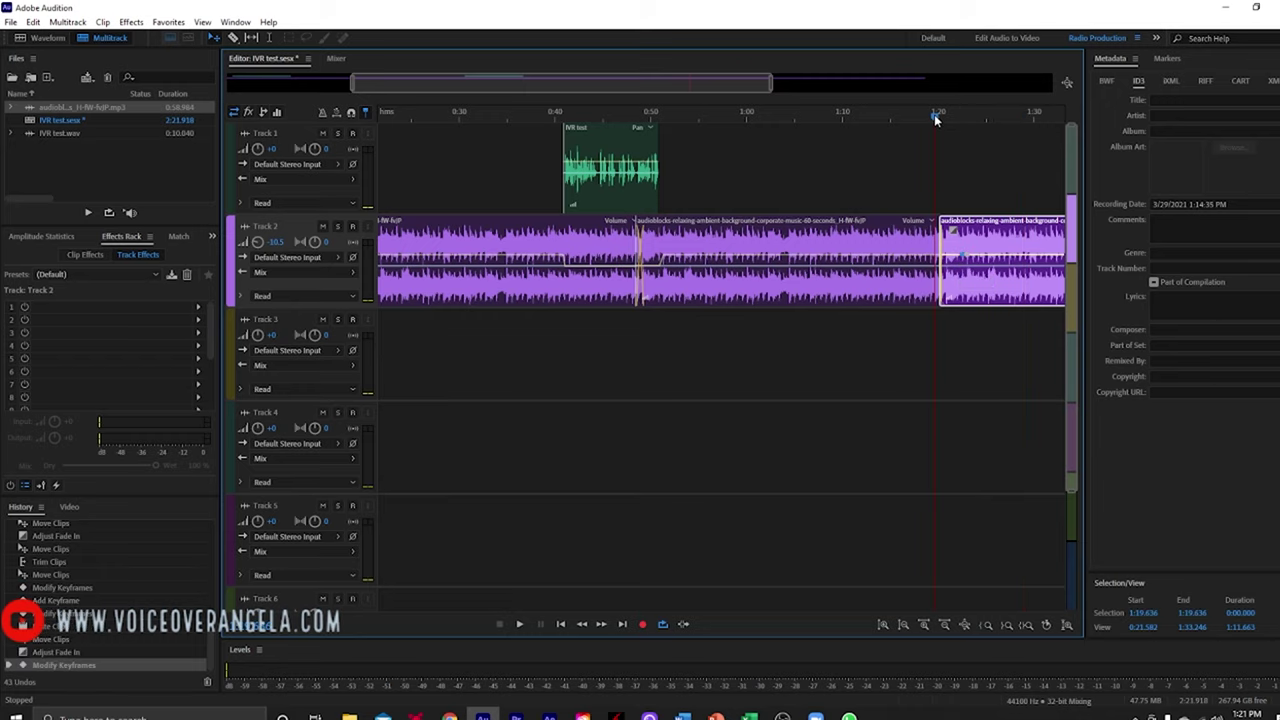
# Play the join between the second and third music clips, shift the third clip very slightly earlier and replay it.
pyautogui.press('space')
pyautogui.scroll(-2, 1006, 118)
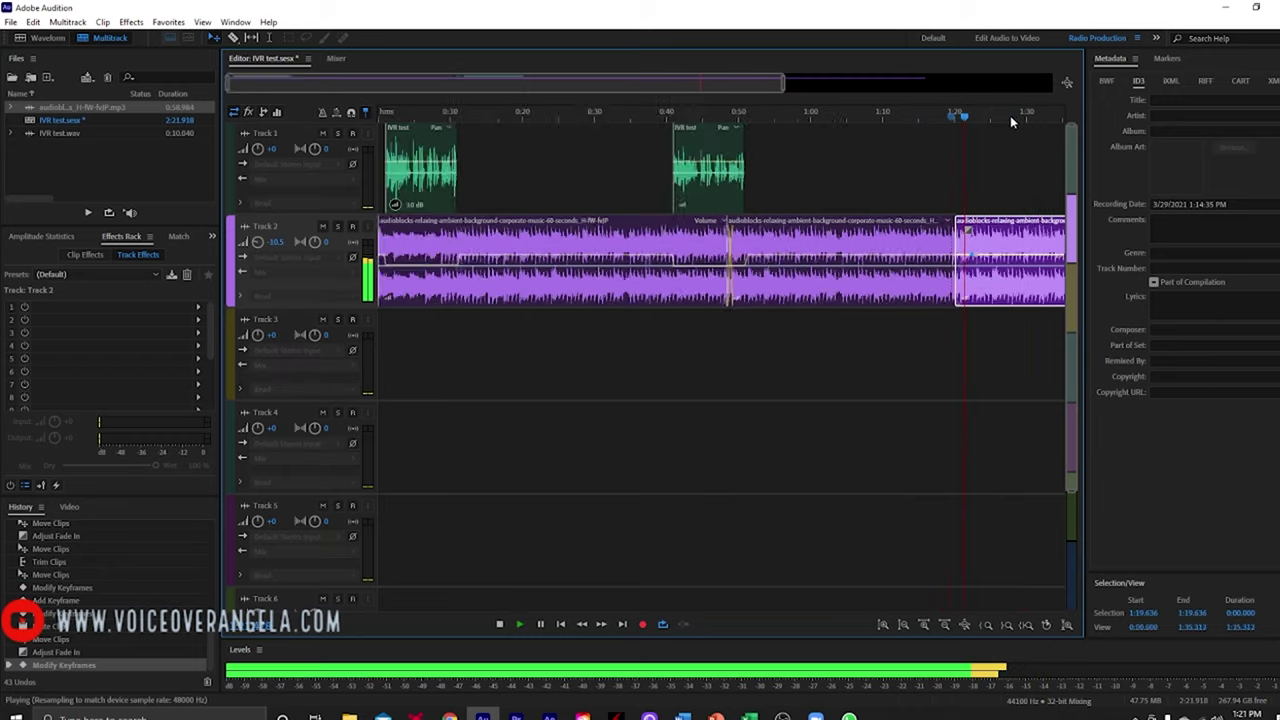
pyautogui.scroll(5, 1010, 115)
pyautogui.press('space')
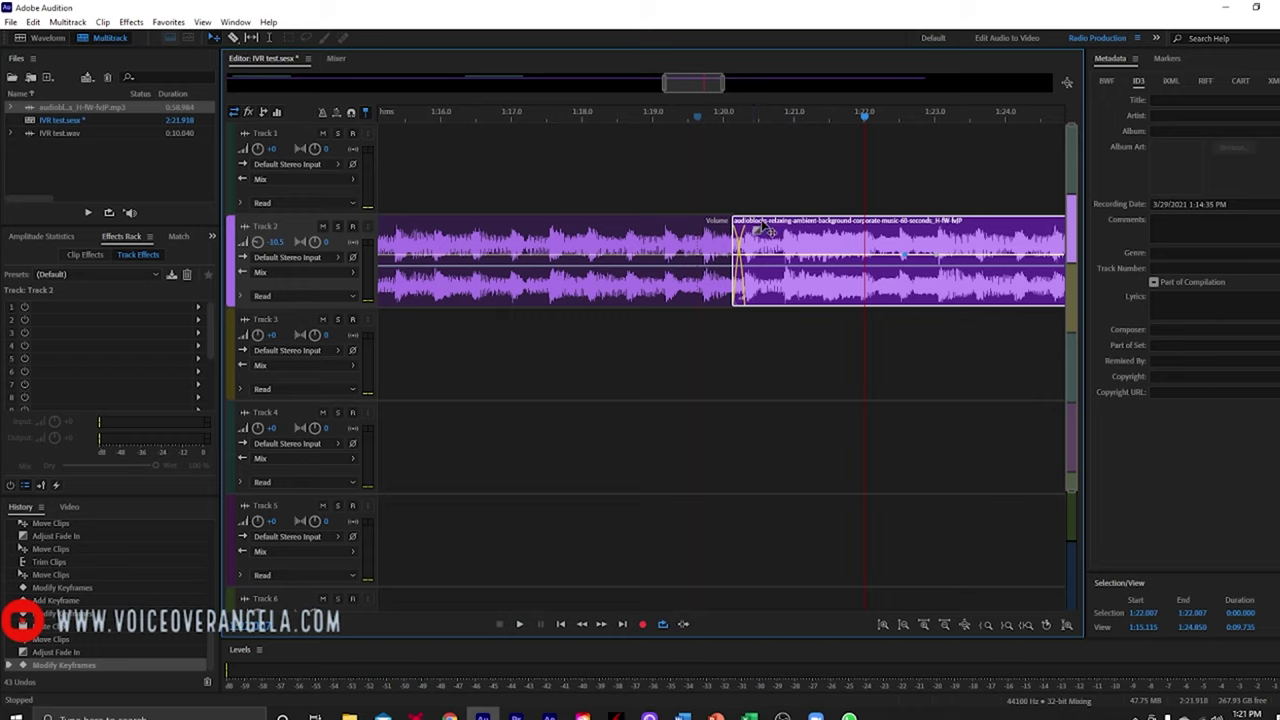
pyautogui.moveTo(768, 230)
pyautogui.mouseDown()
pyautogui.moveTo(785, 230)
pyautogui.moveTo(763, 230)
pyautogui.mouseUp()
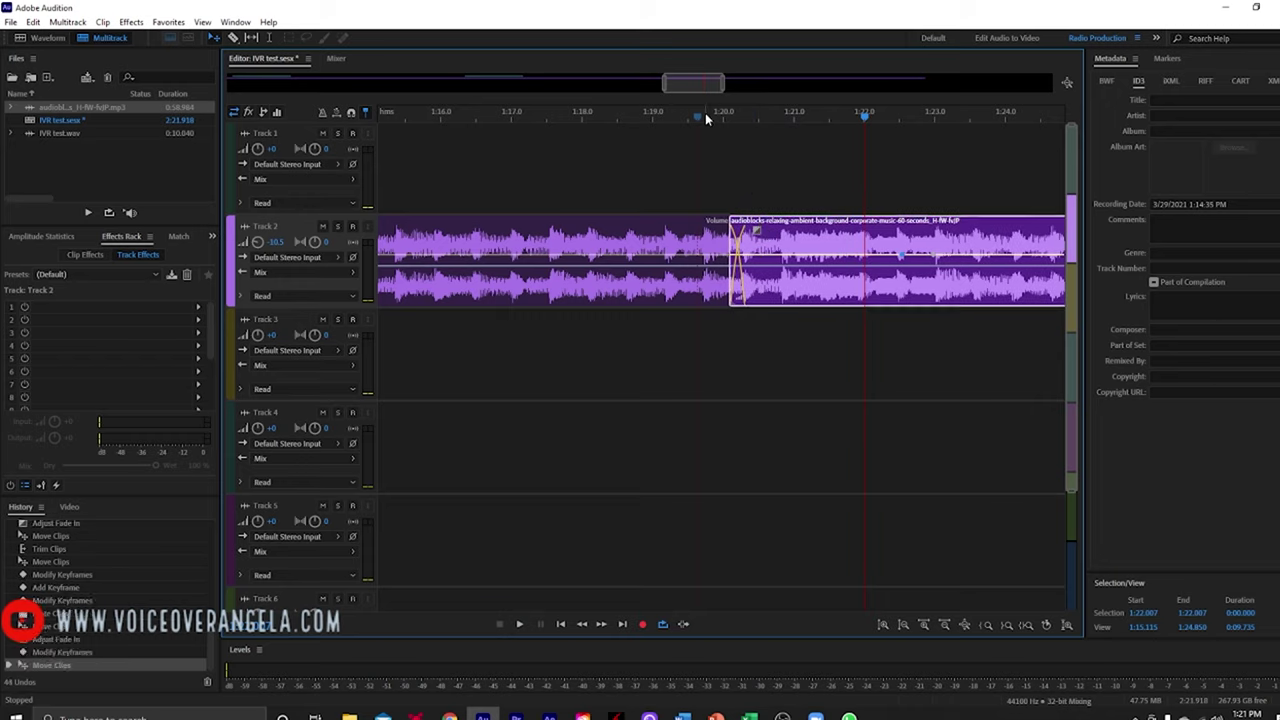
pyautogui.click(705, 113)
pyautogui.press('space')
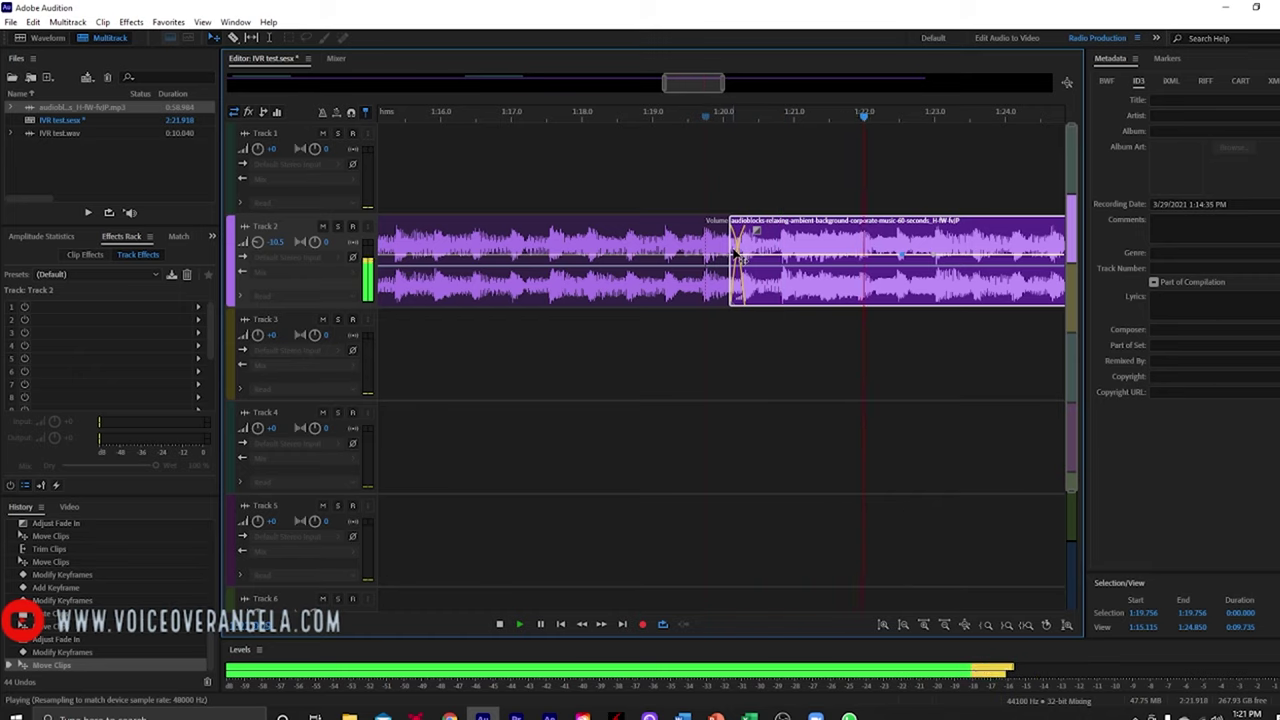
pyautogui.press('space')
# Move the third music clip to begin at about 1:19.5, shorten its crossfade and play the join.
pyautogui.moveTo(781, 229); pyautogui.dragTo(745, 231)
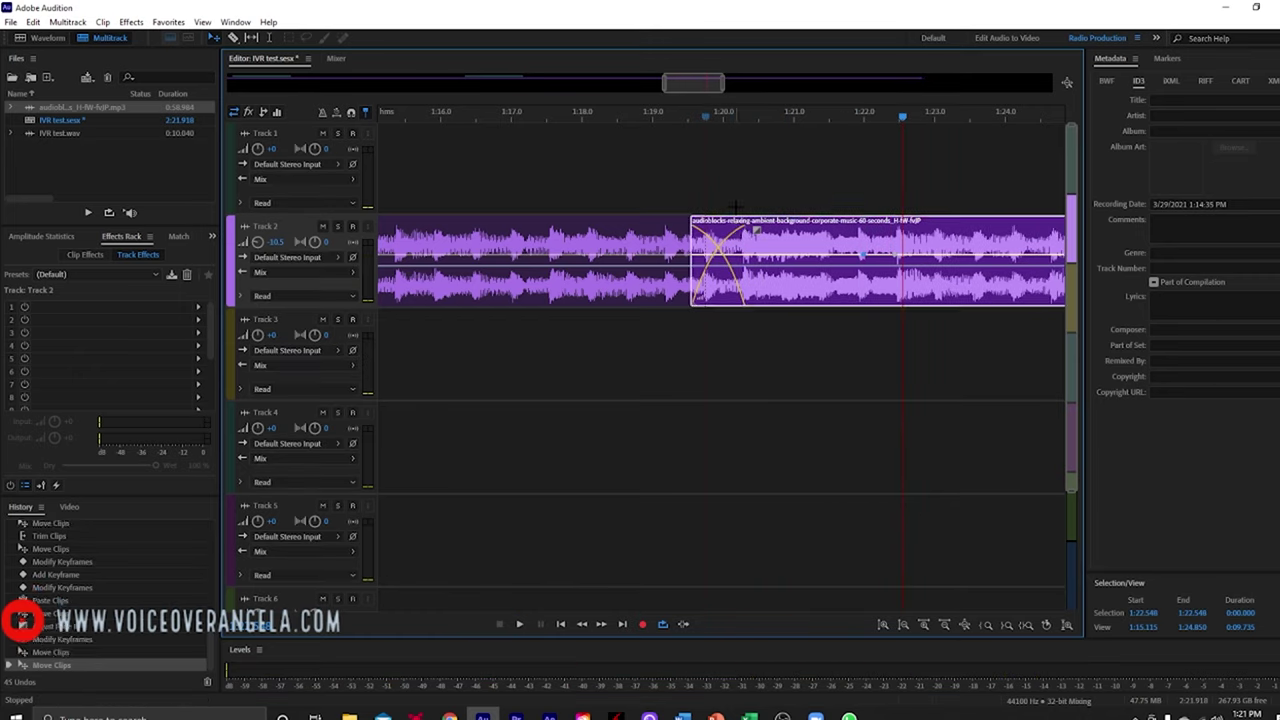
pyautogui.click(682, 115)
pyautogui.press('space')
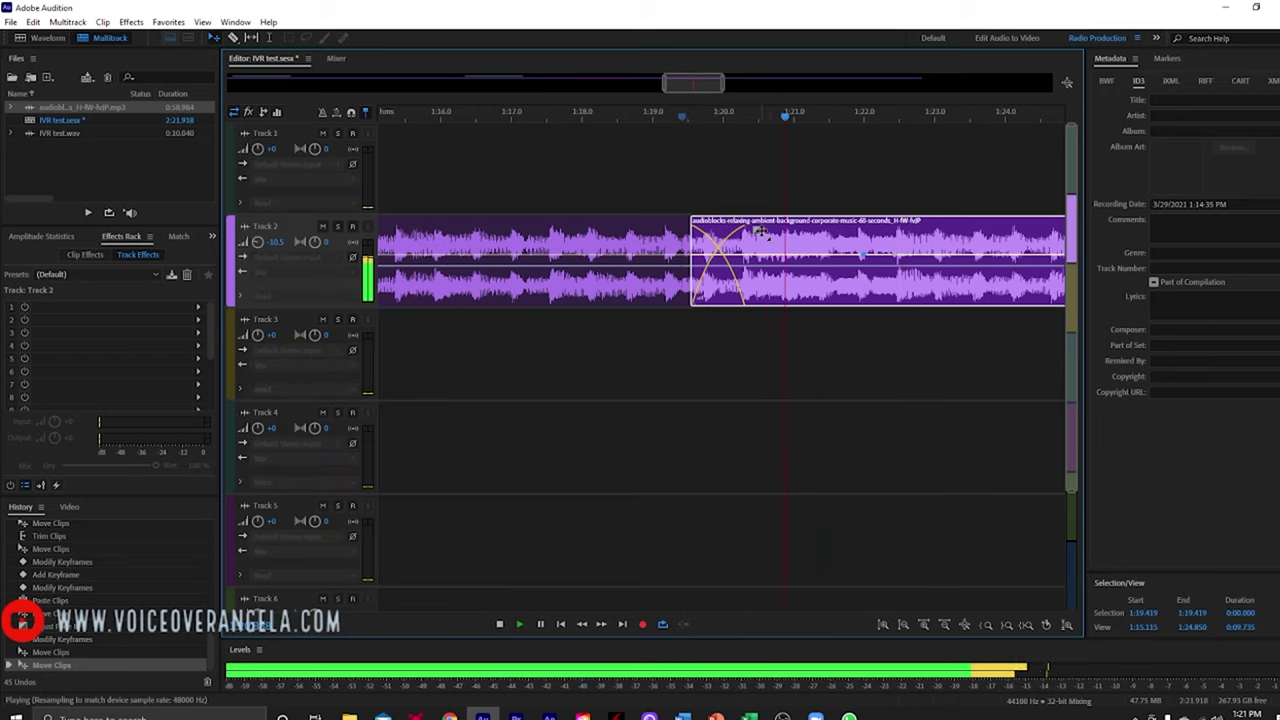
pyautogui.moveTo(760, 232); pyautogui.dragTo(724, 232)
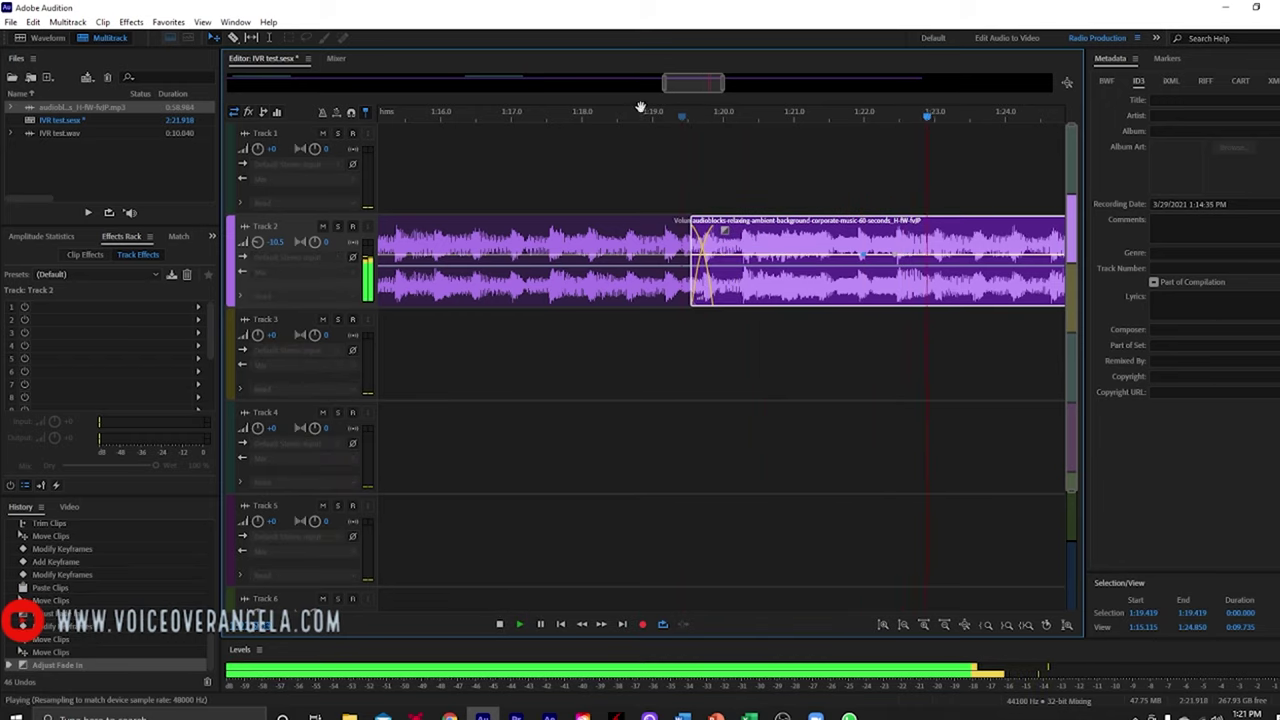
pyautogui.click(660, 115)
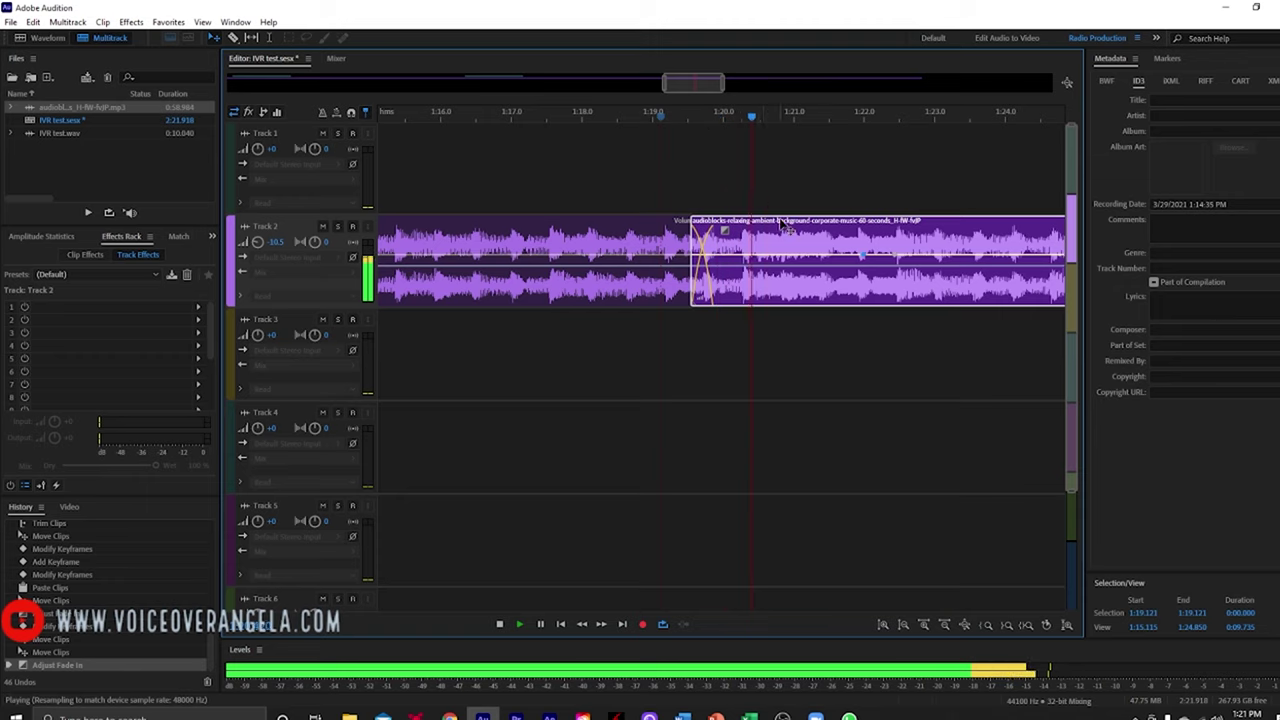
pyautogui.press('space')
# Nudge the third music clip very slightly later and play the join from just before the overlap.
pyautogui.moveTo(750, 233)
pyautogui.mouseDown()
pyautogui.moveTo(768, 238)
pyautogui.moveTo(748, 240)
pyautogui.mouseUp()
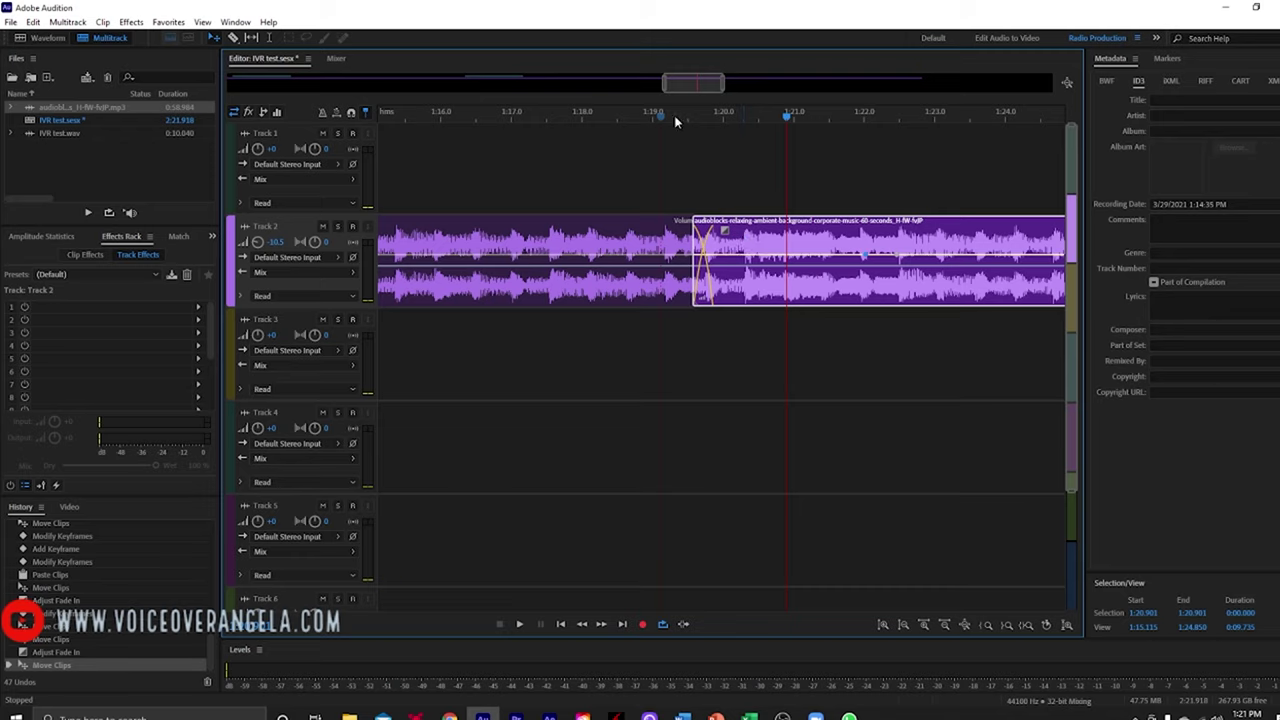
pyautogui.click(674, 115)
pyautogui.press('space')
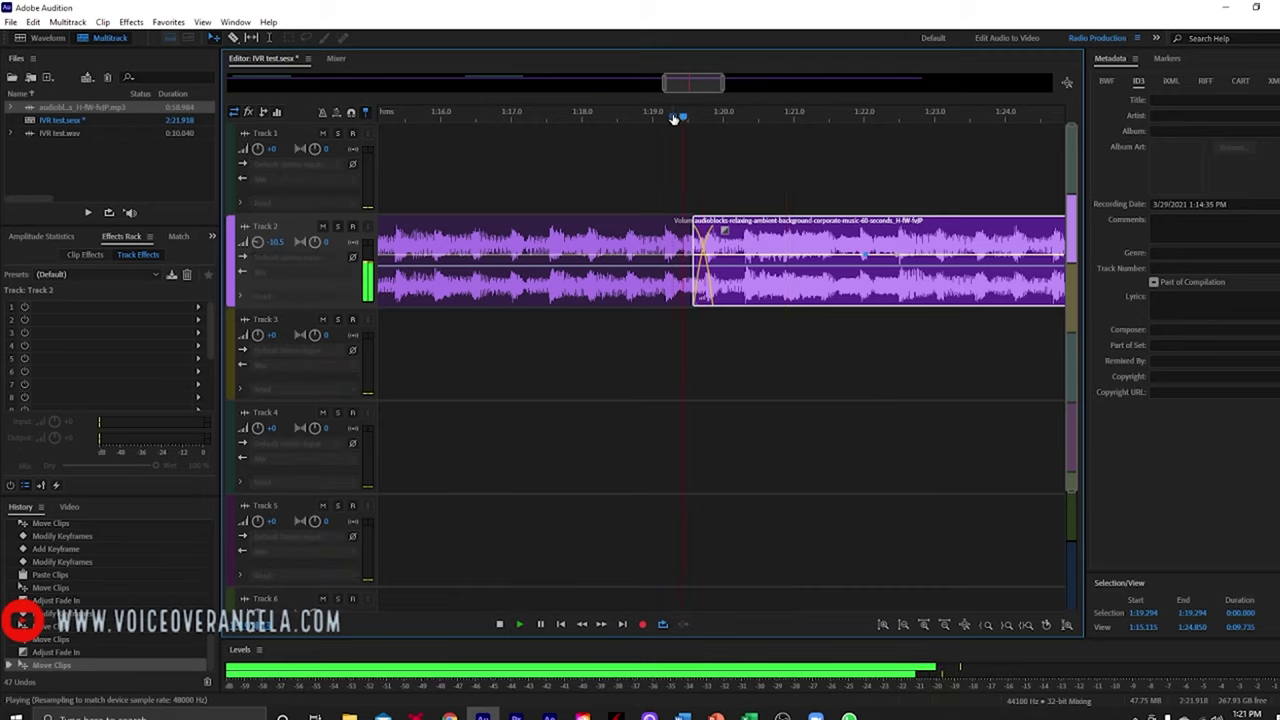
pyautogui.press('space')
pyautogui.click(624, 115)
pyautogui.press('space')
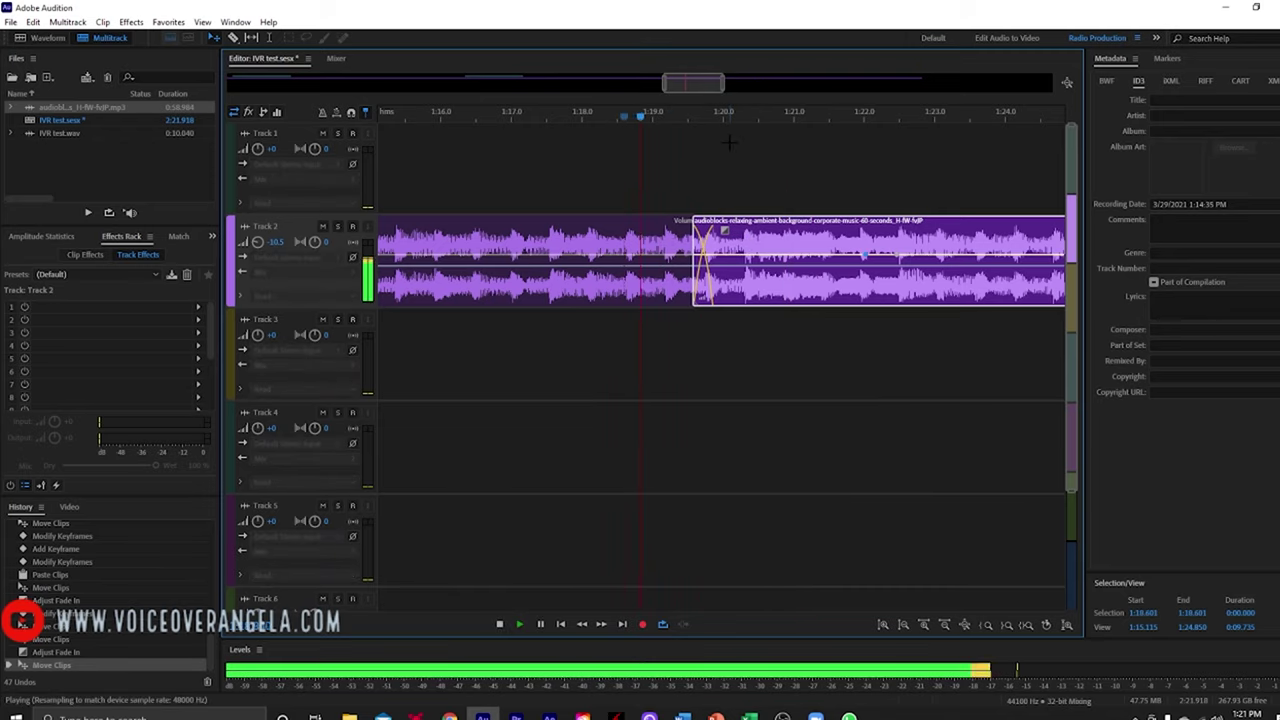
pyautogui.press('space')
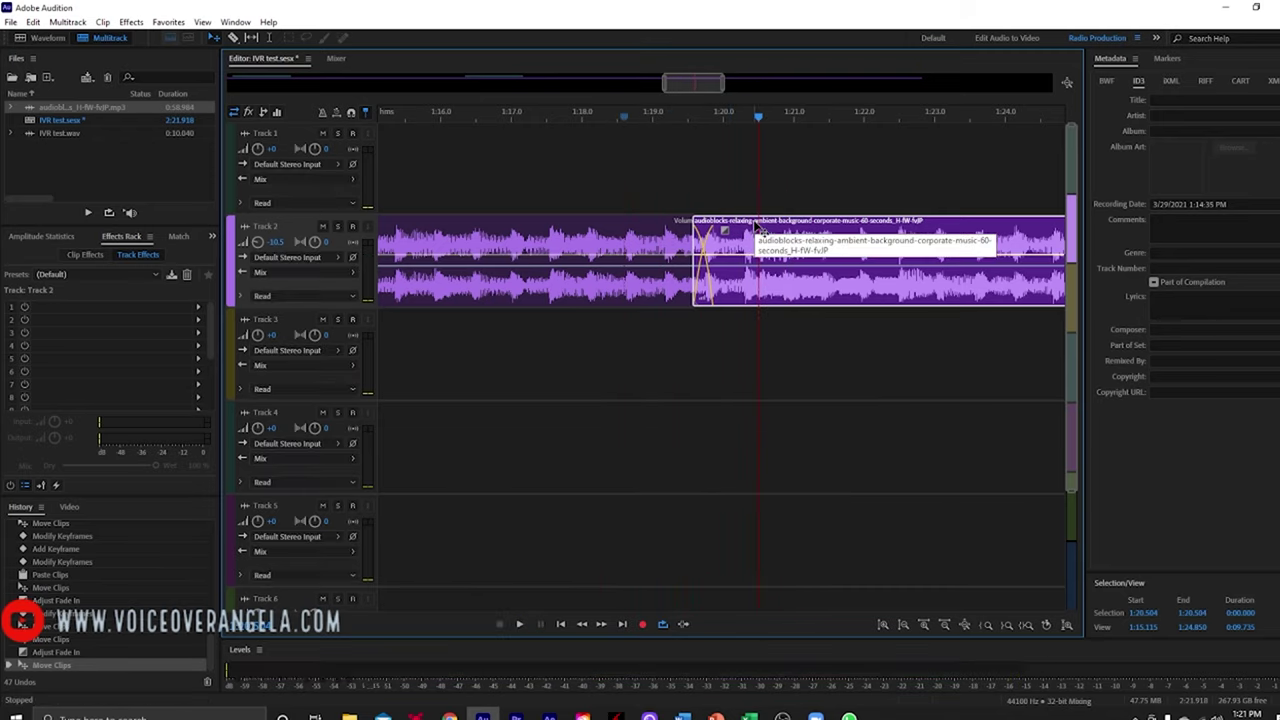
# Move the third music clip to begin at about 1:19.1, shorten its crossfade and play the join.
pyautogui.moveTo(760, 232); pyautogui.dragTo(724, 232)
pyautogui.click(632, 115)
pyautogui.press('space')
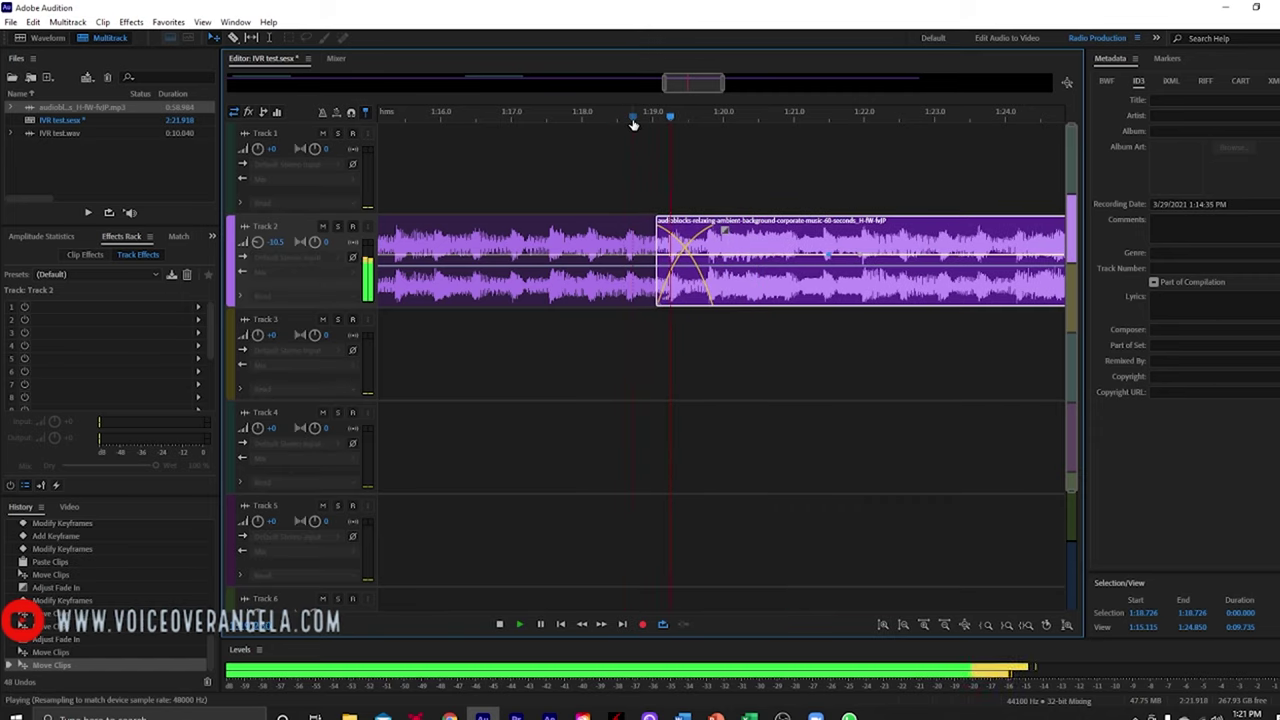
pyautogui.press('space')
pyautogui.moveTo(724, 231); pyautogui.dragTo(678, 231)
pyautogui.click(634, 115)
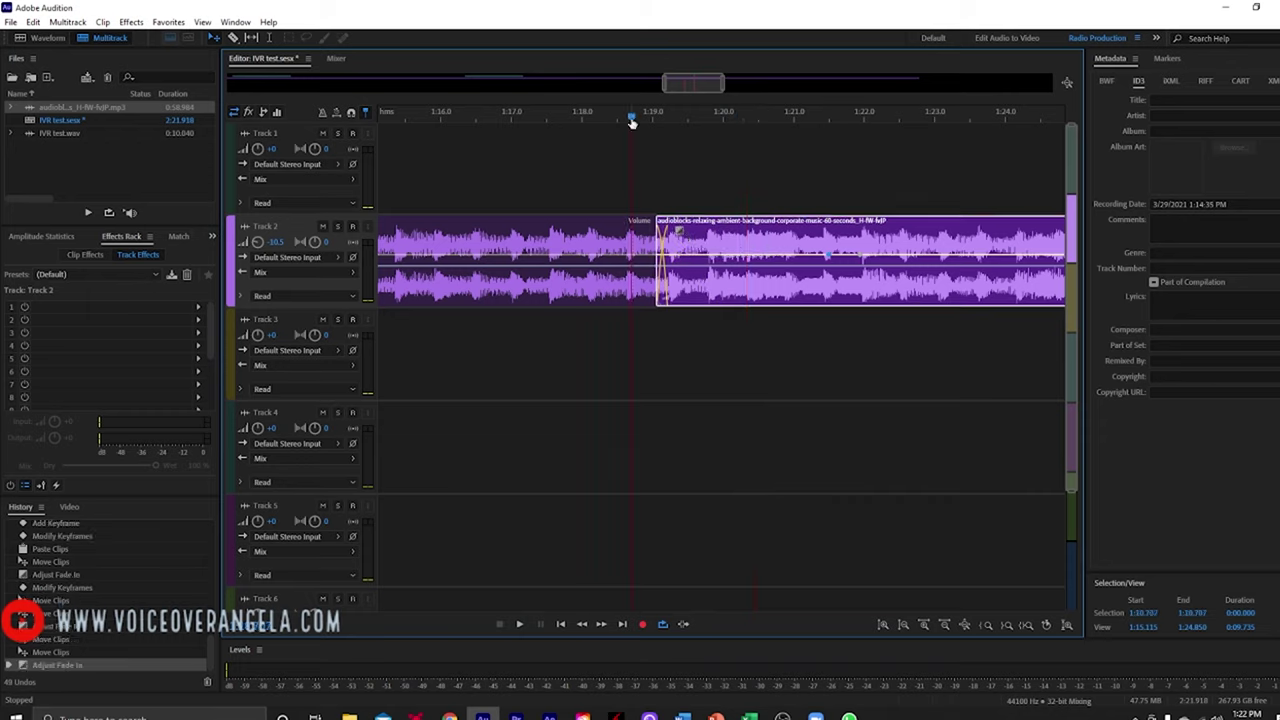
pyautogui.press('space')
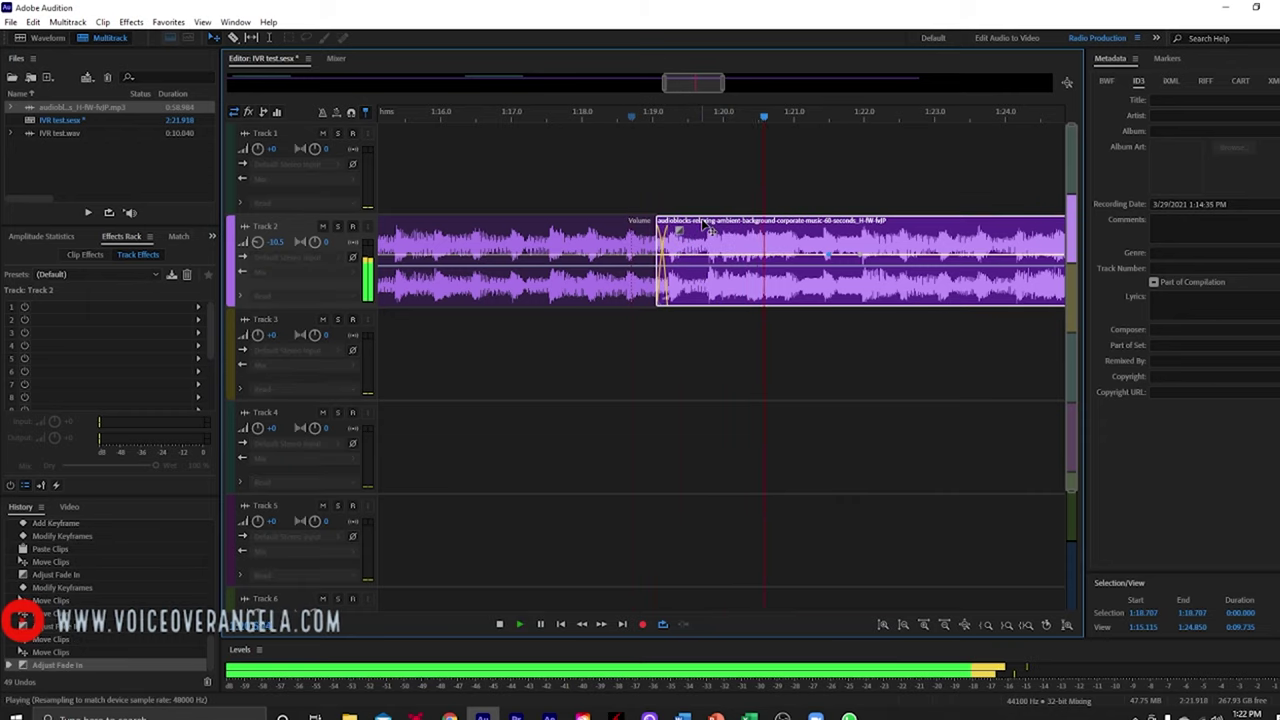
pyautogui.press('space')
# Move the third music clip to begin at about 1:18.5 with a short crossfade and play the join.
pyautogui.moveTo(712, 230); pyautogui.dragTo(625, 125)
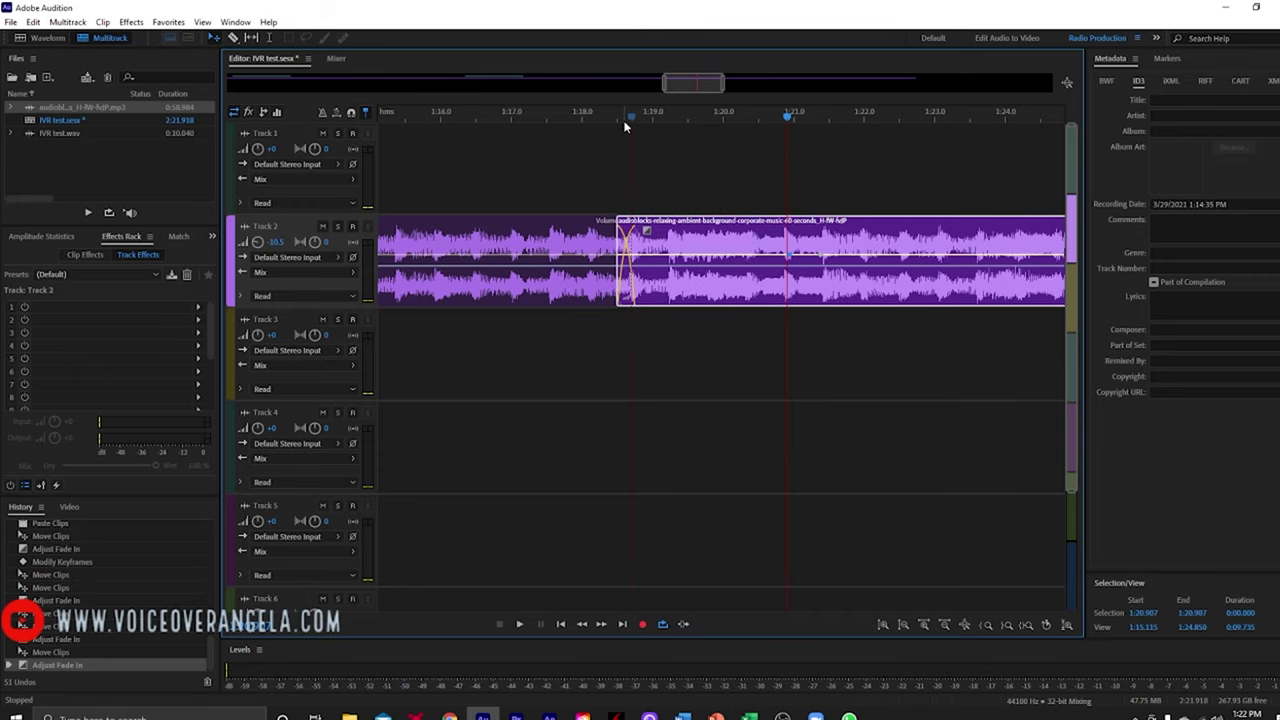
pyautogui.click(592, 115)
pyautogui.press('space')
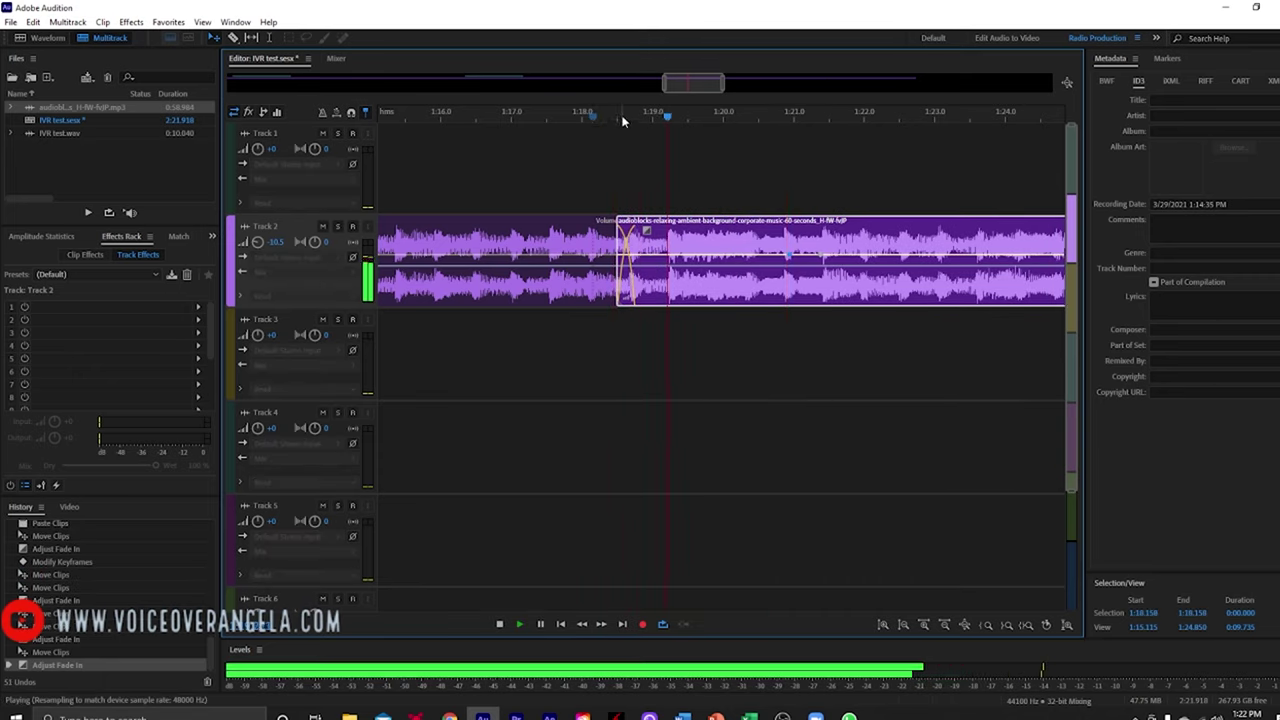
pyautogui.press('space')
# Add IVR test.wav to Track 1 as a third voice clip starting at about 1:19.8.
pyautogui.press('\\')
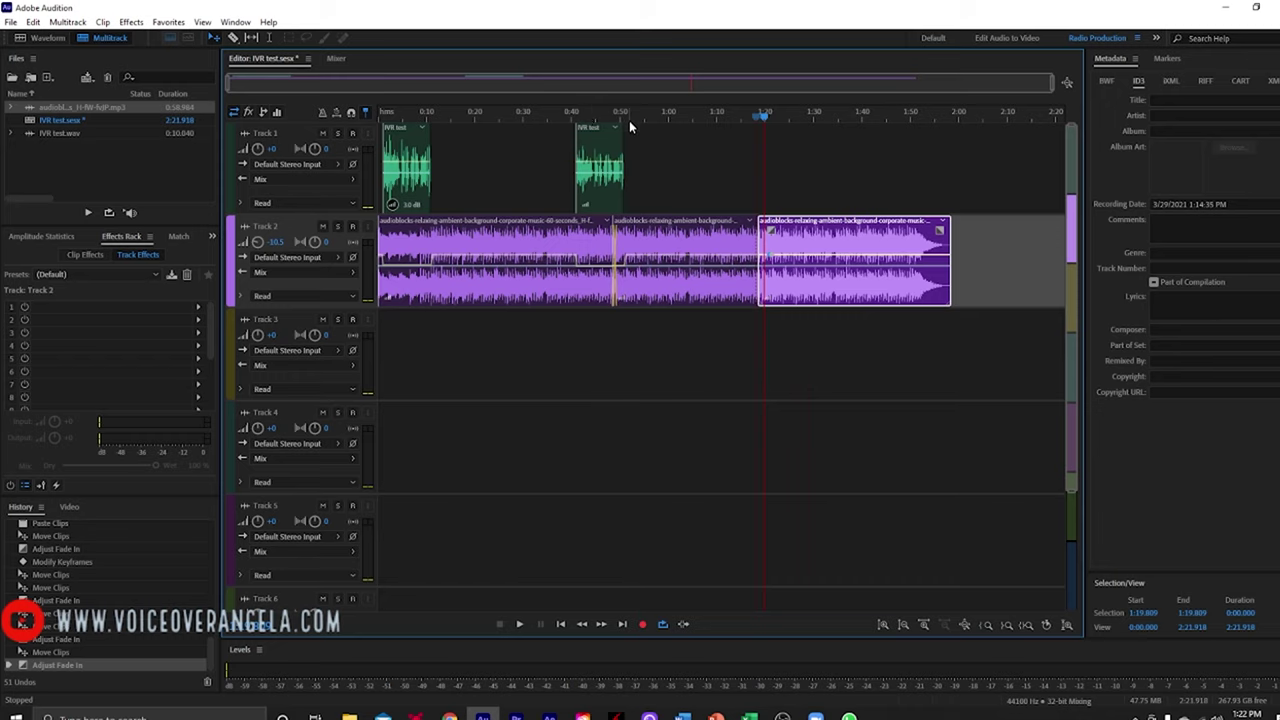
pyautogui.scroll(5, 629, 115)
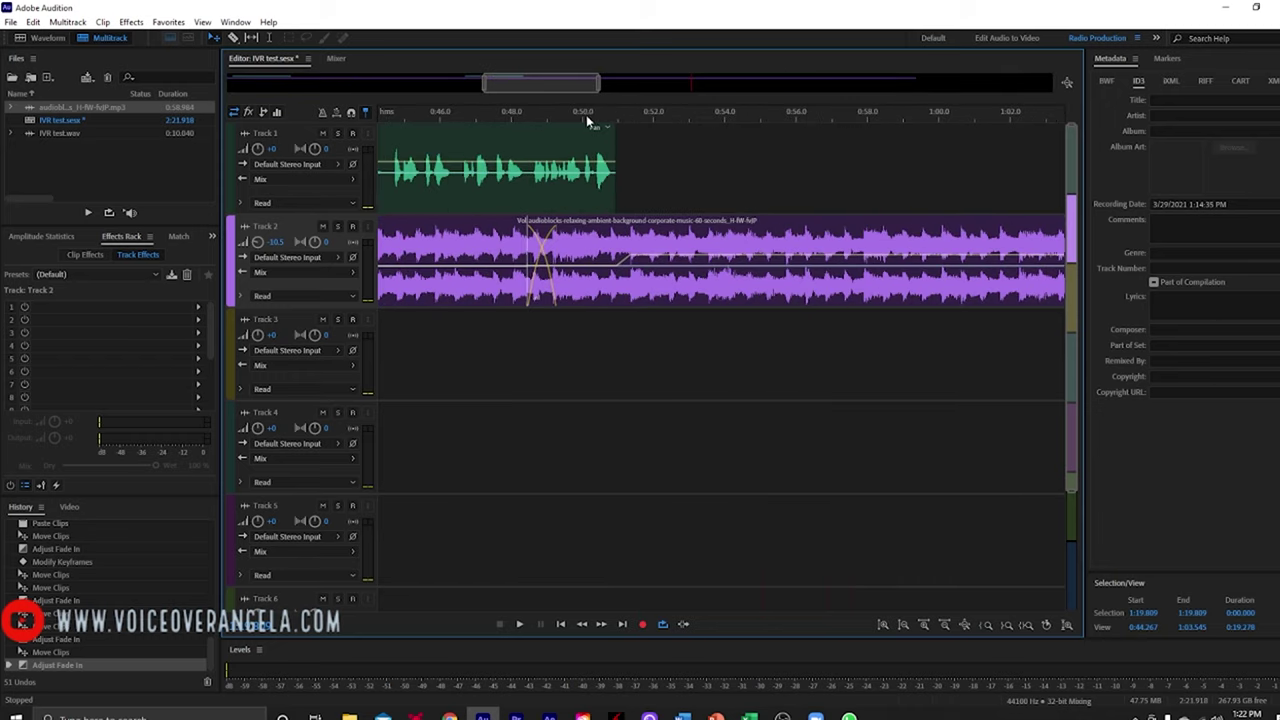
pyautogui.scroll(-3, 586, 116)
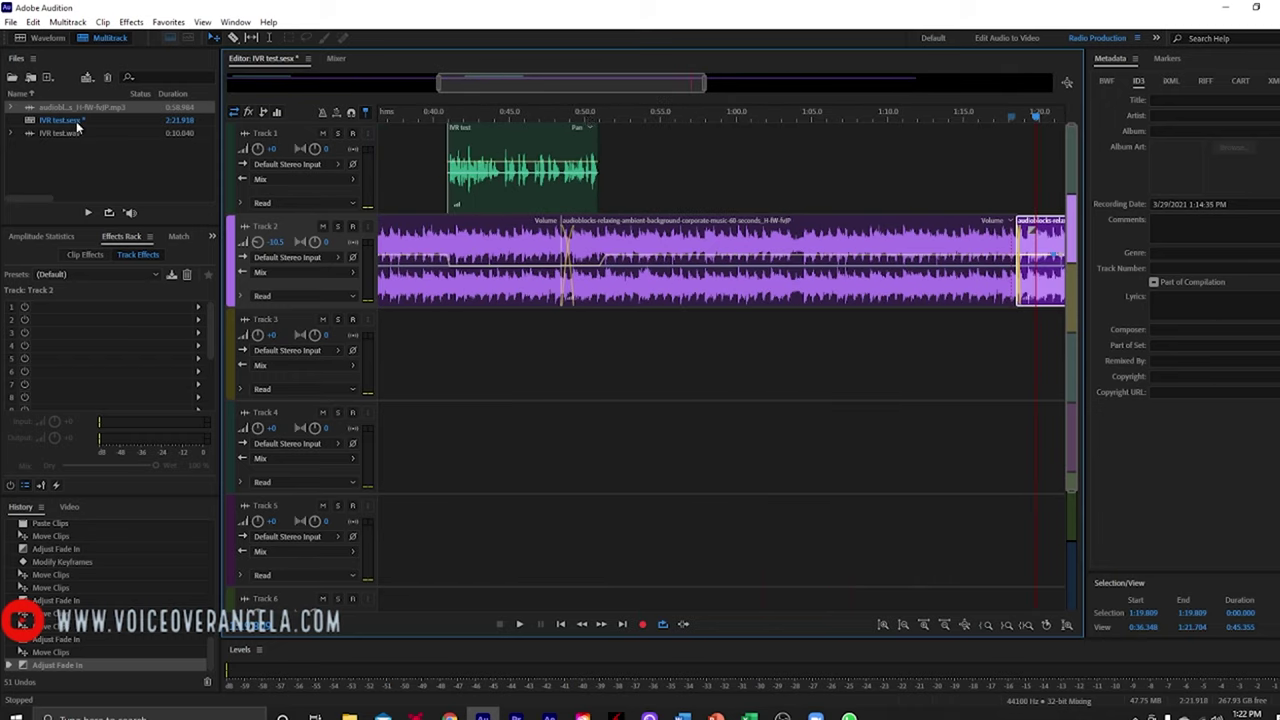
pyautogui.moveTo(76, 131); pyautogui.dragTo(704, 200)
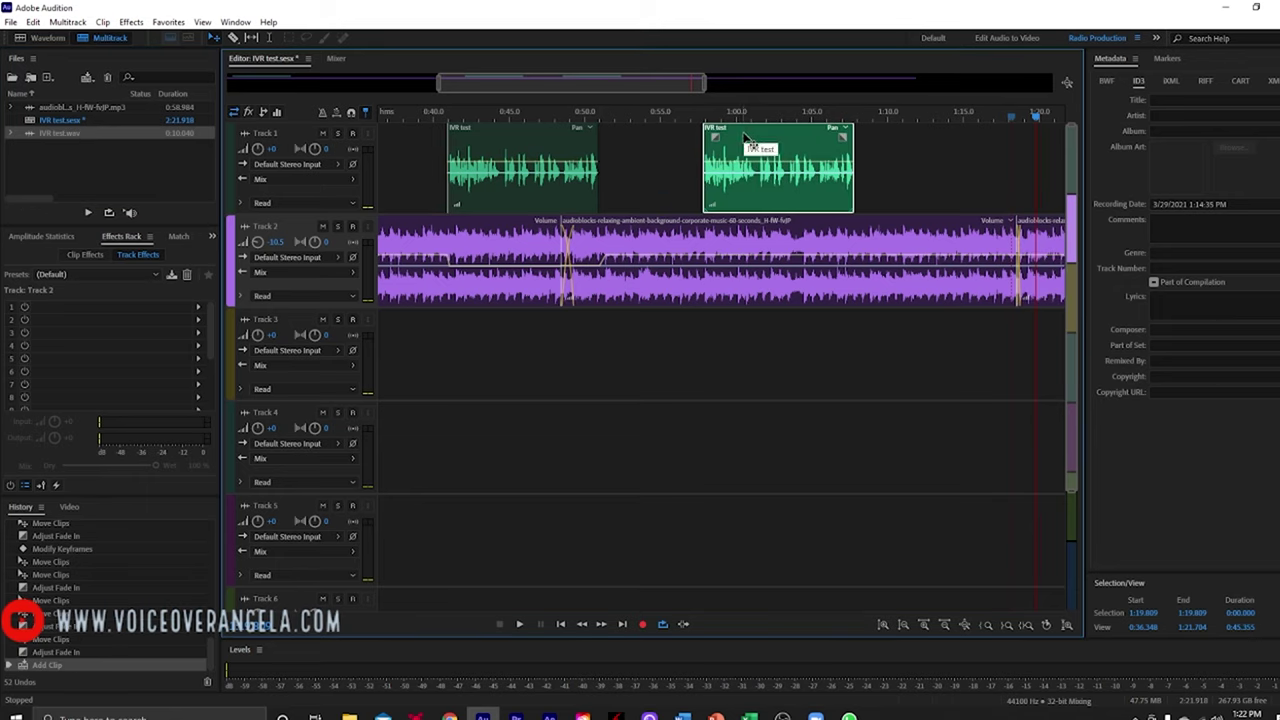
pyautogui.moveTo(775, 160); pyautogui.dragTo(1001, 177)
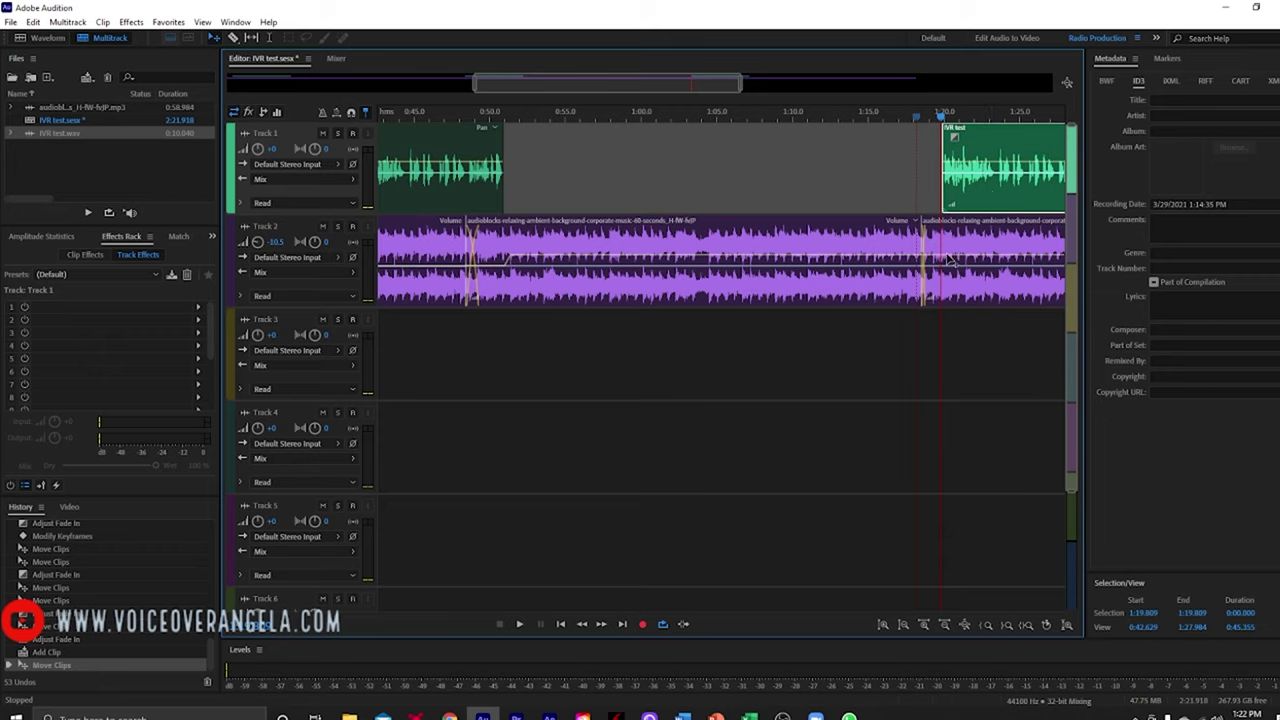
# Add volume keyframes that lower the third music clip under the third voice clip and raise it again at about 1:30.
pyautogui.scroll(3, 991, 114)
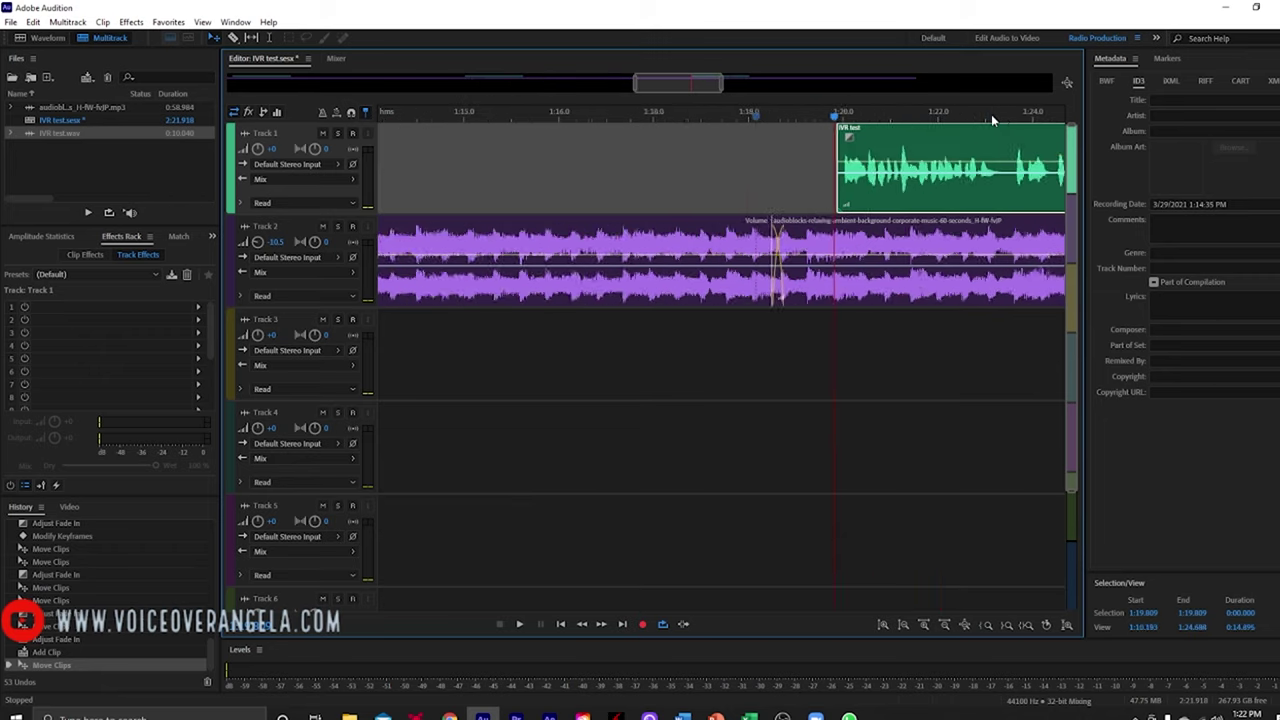
pyautogui.scroll(1, 991, 114)
pyautogui.moveTo(786, 258); pyautogui.dragTo(883, 272)
pyautogui.moveTo(681, 89); pyautogui.dragTo(753, 89)
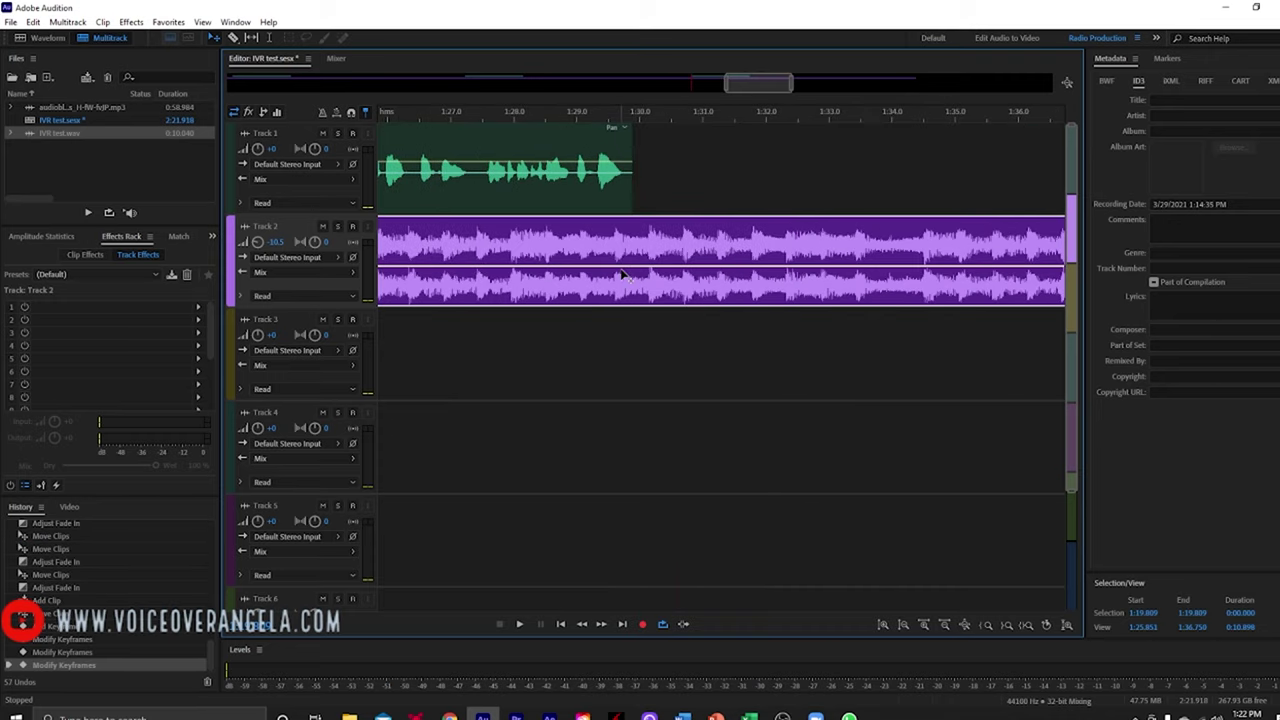
pyautogui.moveTo(621, 270); pyautogui.dragTo(630, 260)
# Set the clip gain of the second and third voice clips to 3.0 dB and Track 1's volume to +0.6.
pyautogui.moveTo(751, 81); pyautogui.dragTo(365, 78)
pyautogui.scroll(-6, 495, 108)
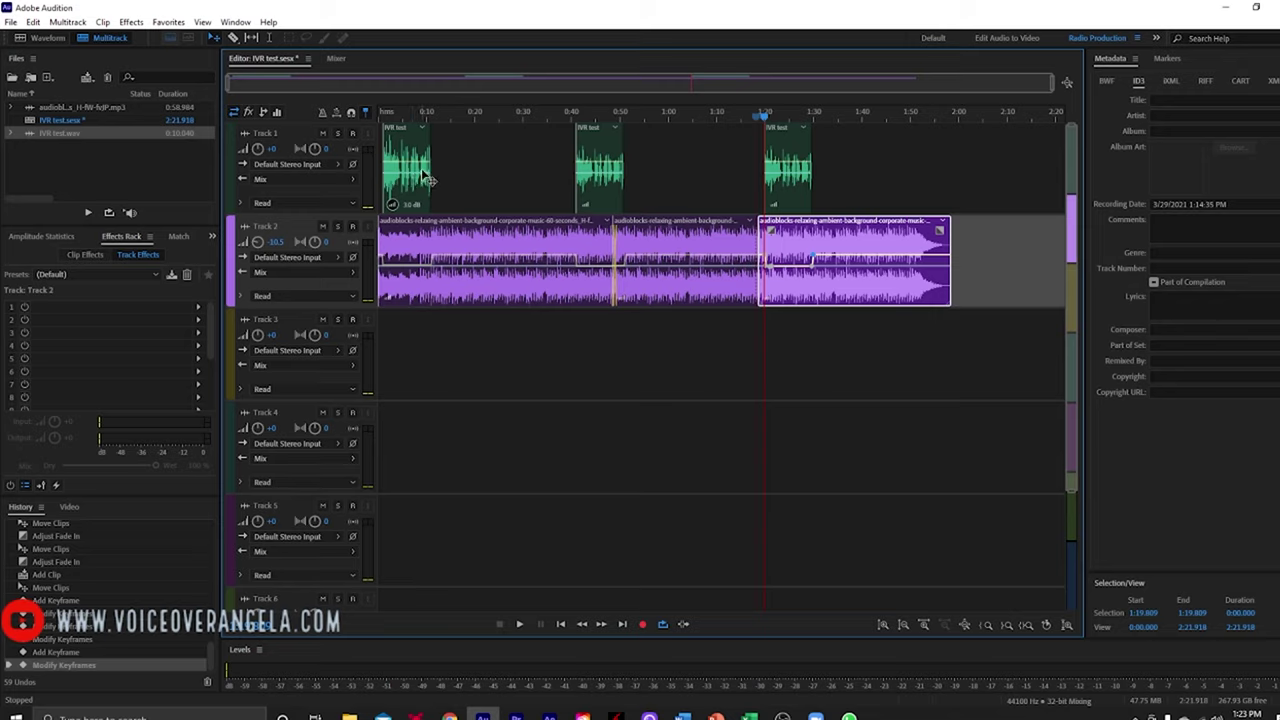
pyautogui.moveTo(590, 207); pyautogui.dragTo(580, 204)
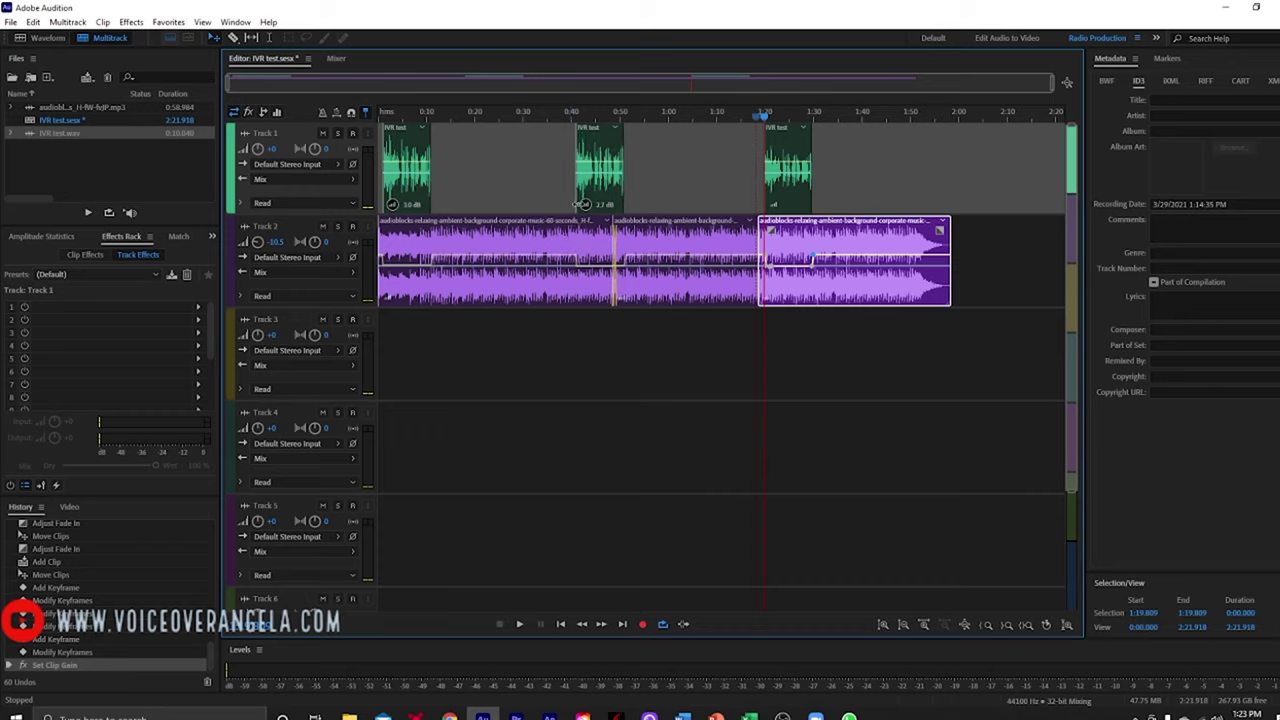
pyautogui.moveTo(580, 204); pyautogui.dragTo(581, 204)
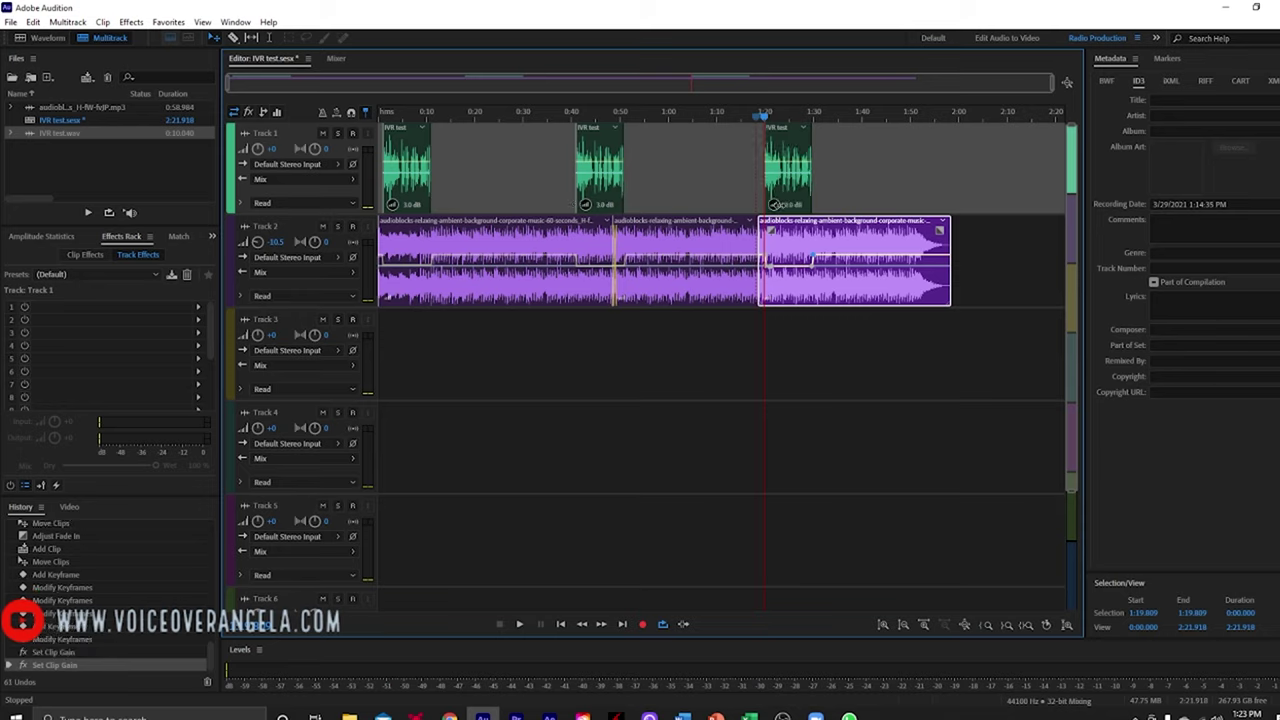
pyautogui.moveTo(775, 204); pyautogui.dragTo(776, 204)
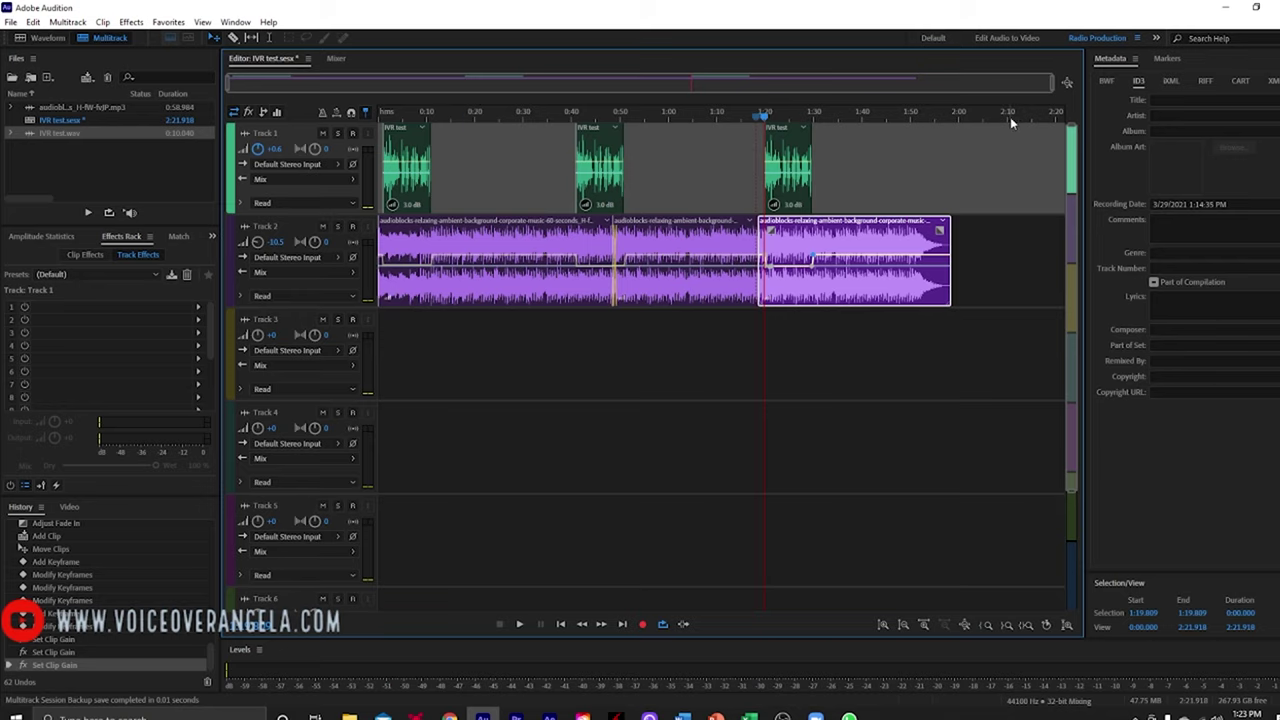
# Play the full mix from about the beginning through the first voice prompt.
pyautogui.scroll(3, 1017, 115)
pyautogui.scroll(-3, 670, 117)
pyautogui.click(386, 114)
pyautogui.press('space')
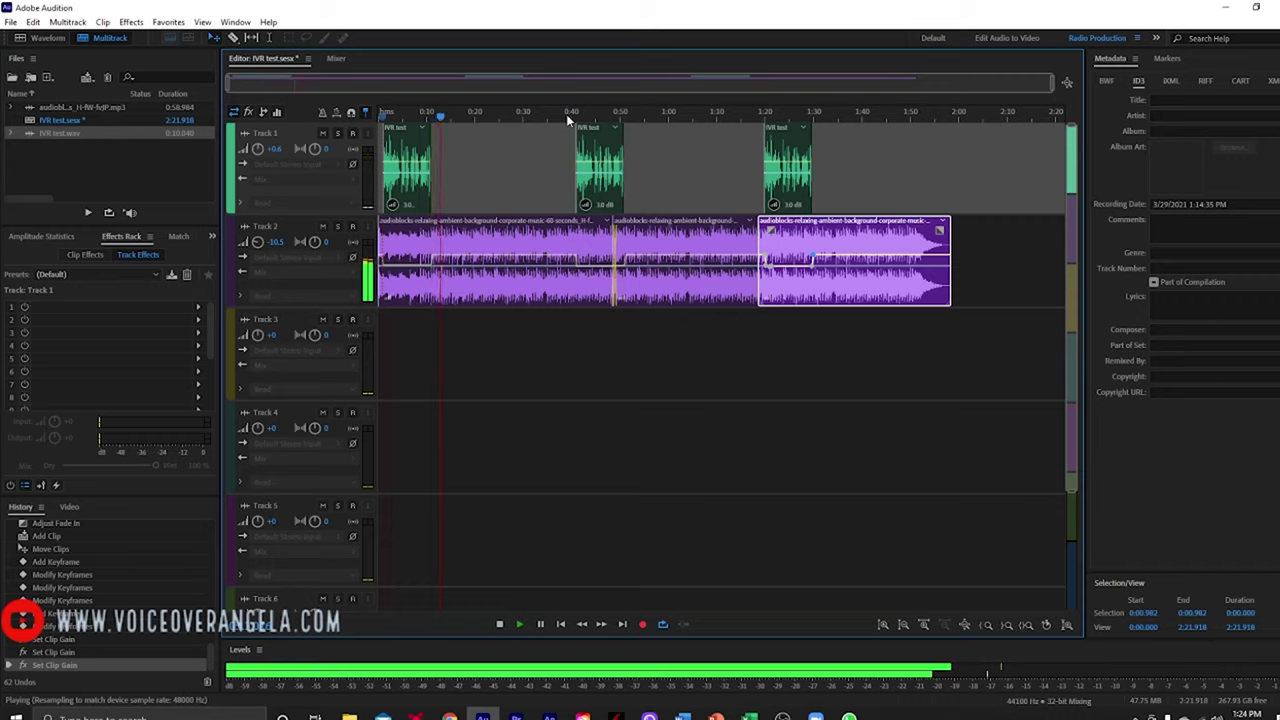
pyautogui.press('space')
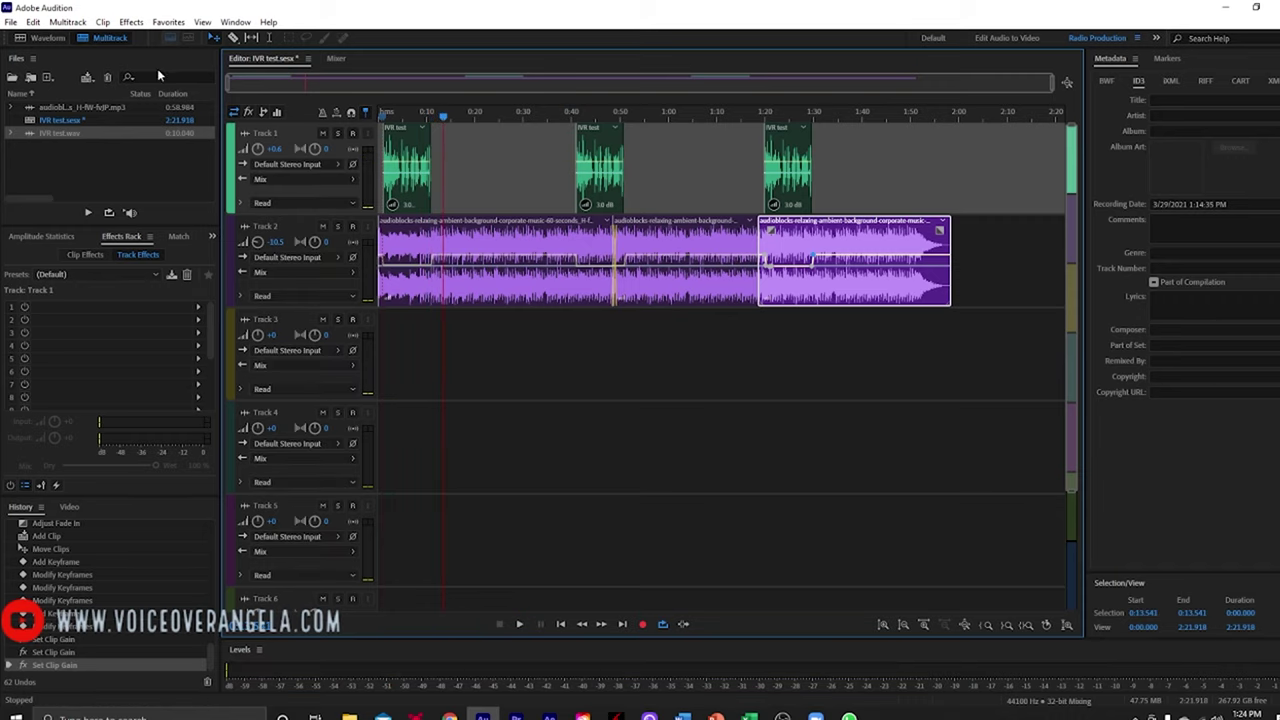
# Export the entire session as the mixdown IVR test_mixdown.mp3 and open the exported file in the waveform editor.
pyautogui.click(10, 23)
pyautogui.moveTo(120, 281)
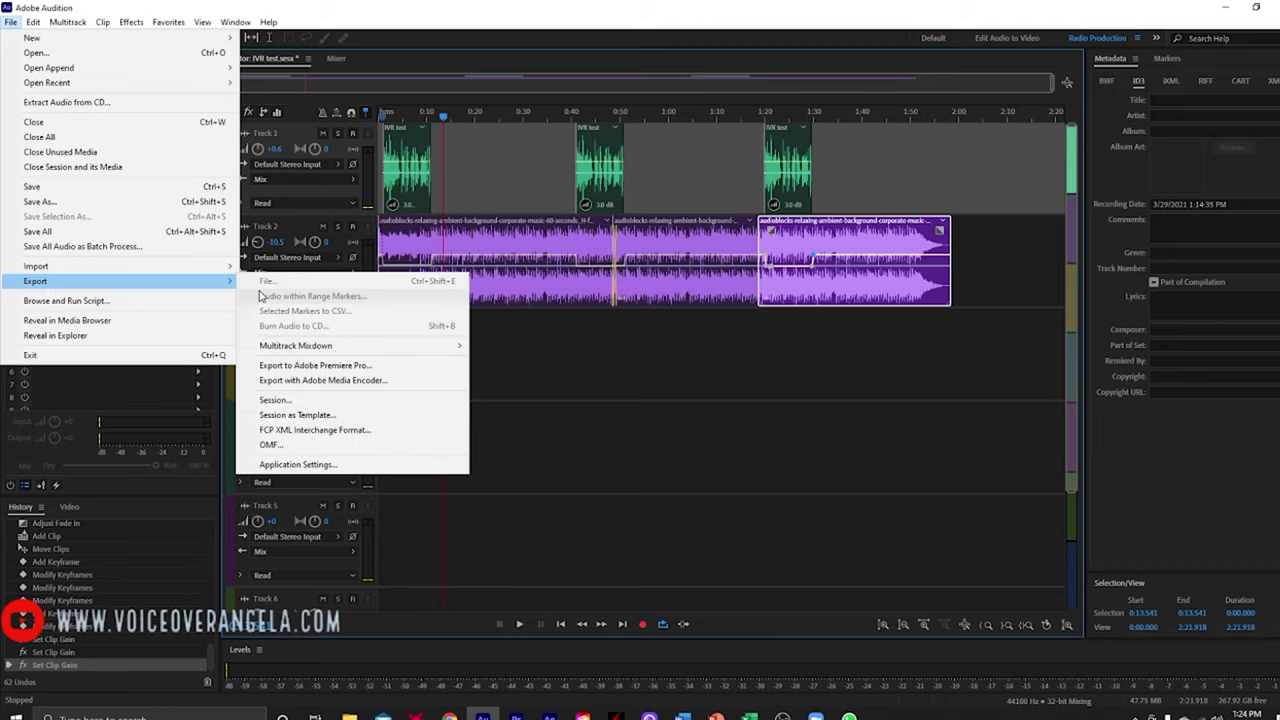
pyautogui.moveTo(298, 345)
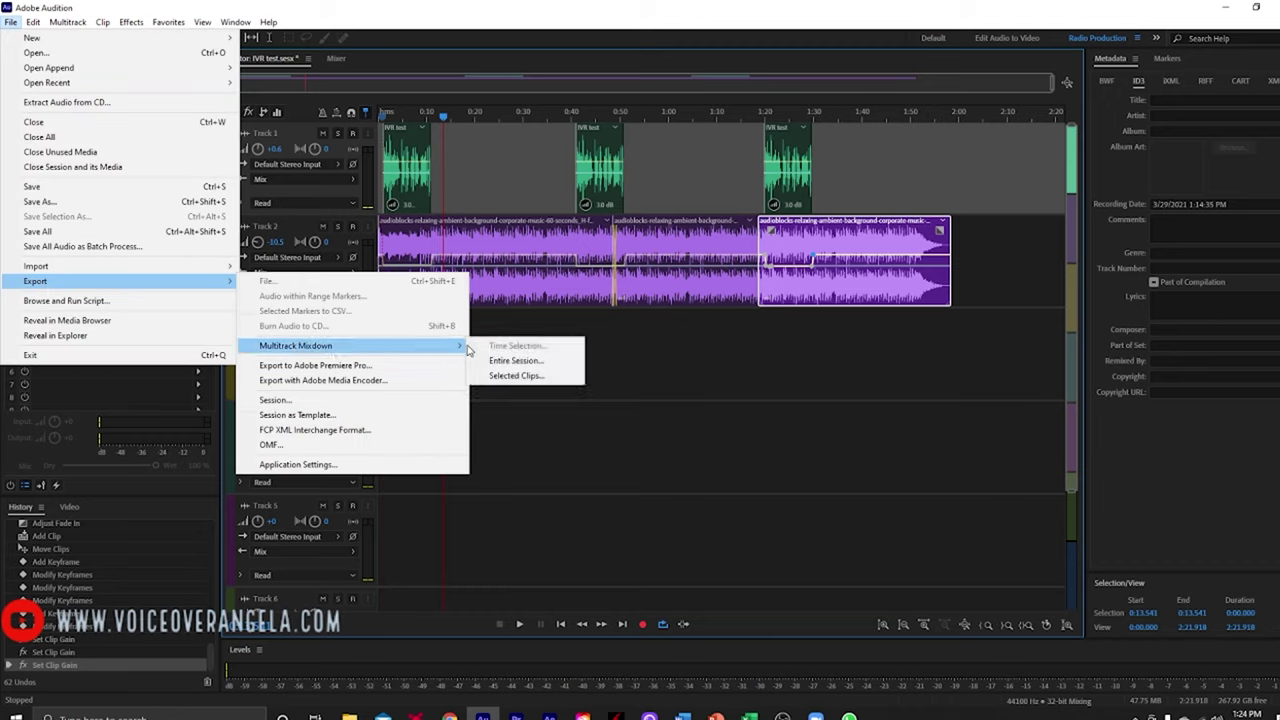
pyautogui.click(522, 370)
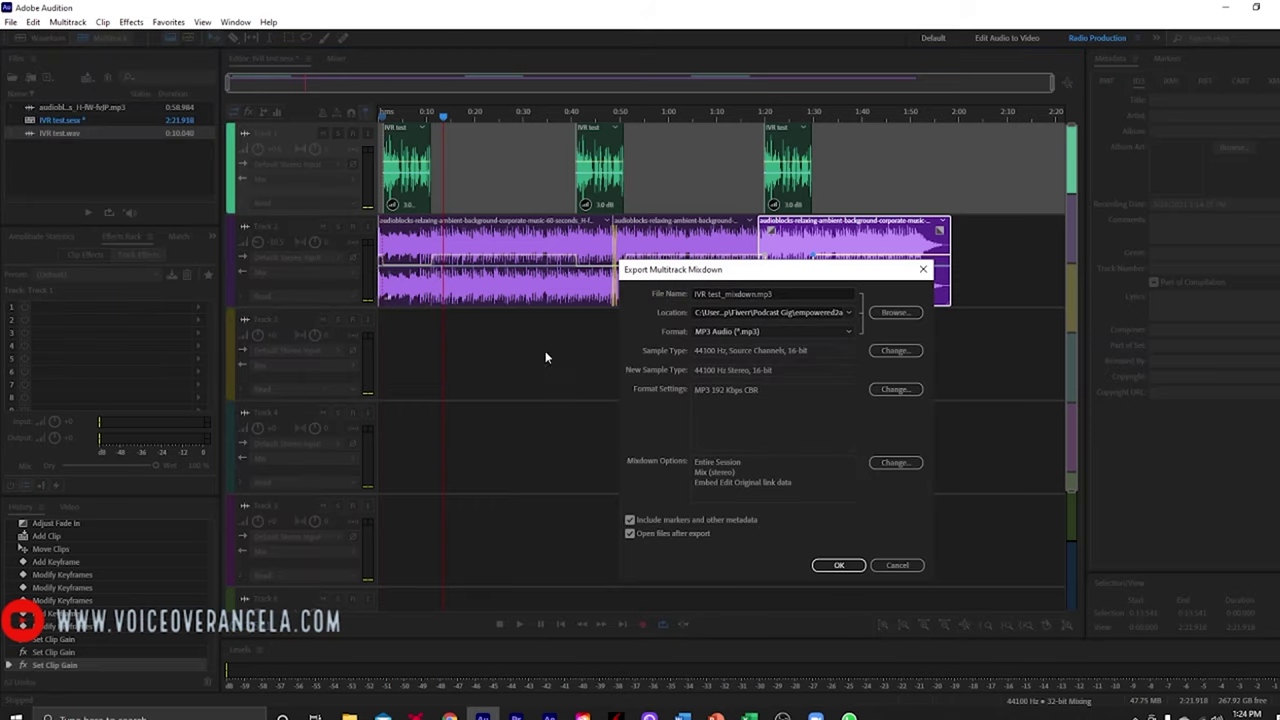
pyautogui.click(838, 562)
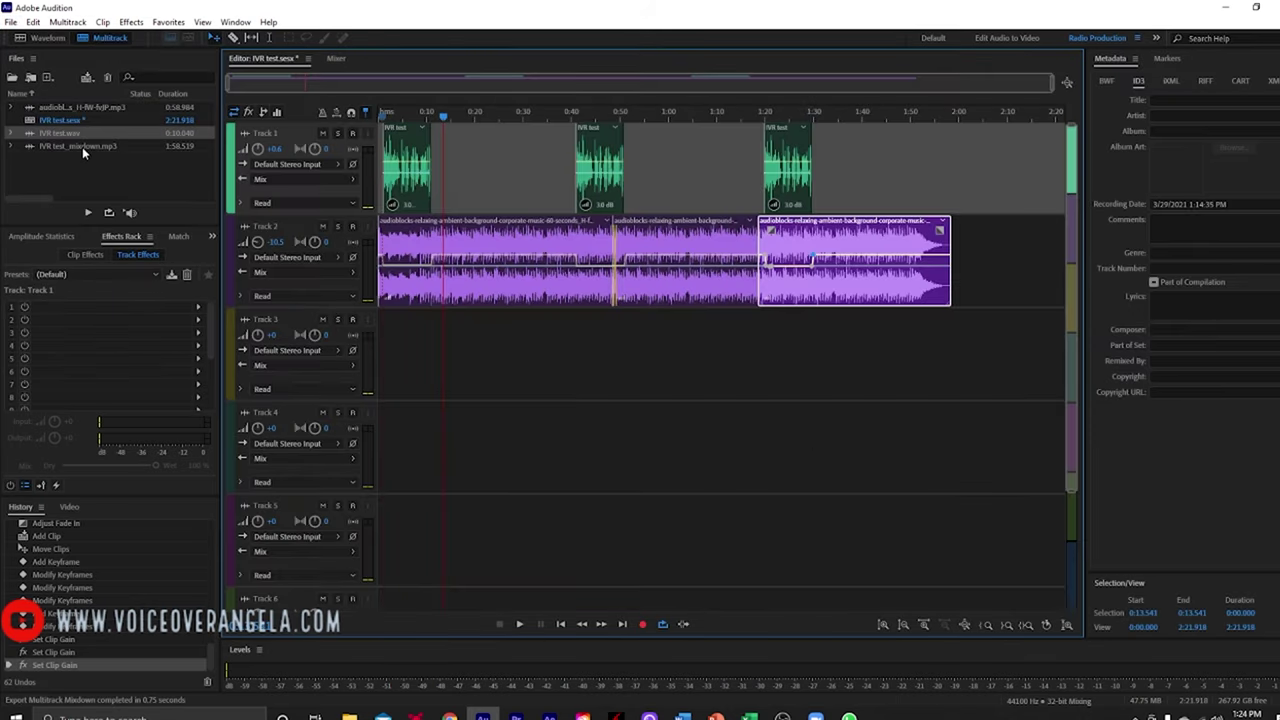
pyautogui.doubleClick(82, 146)
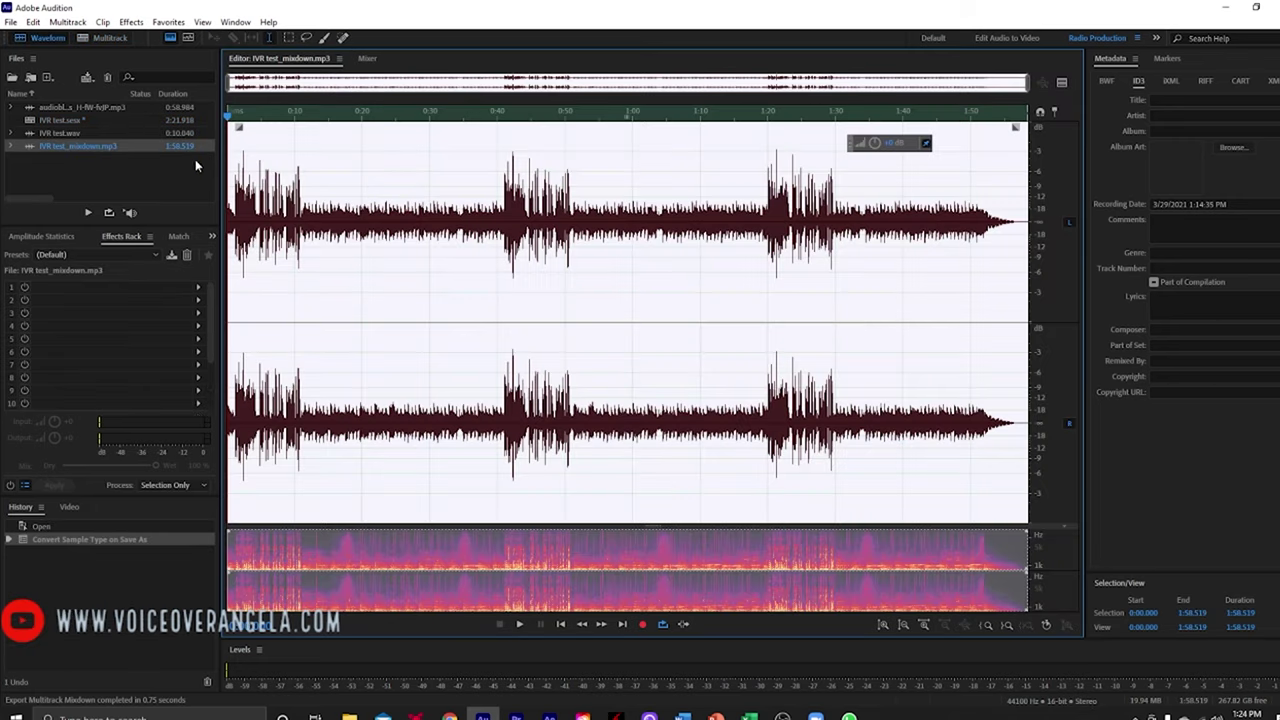
# Start saving a copy of the mixdown with its sample type converted to 44100 Hz mono, 16-bit.
pyautogui.click(12, 23)
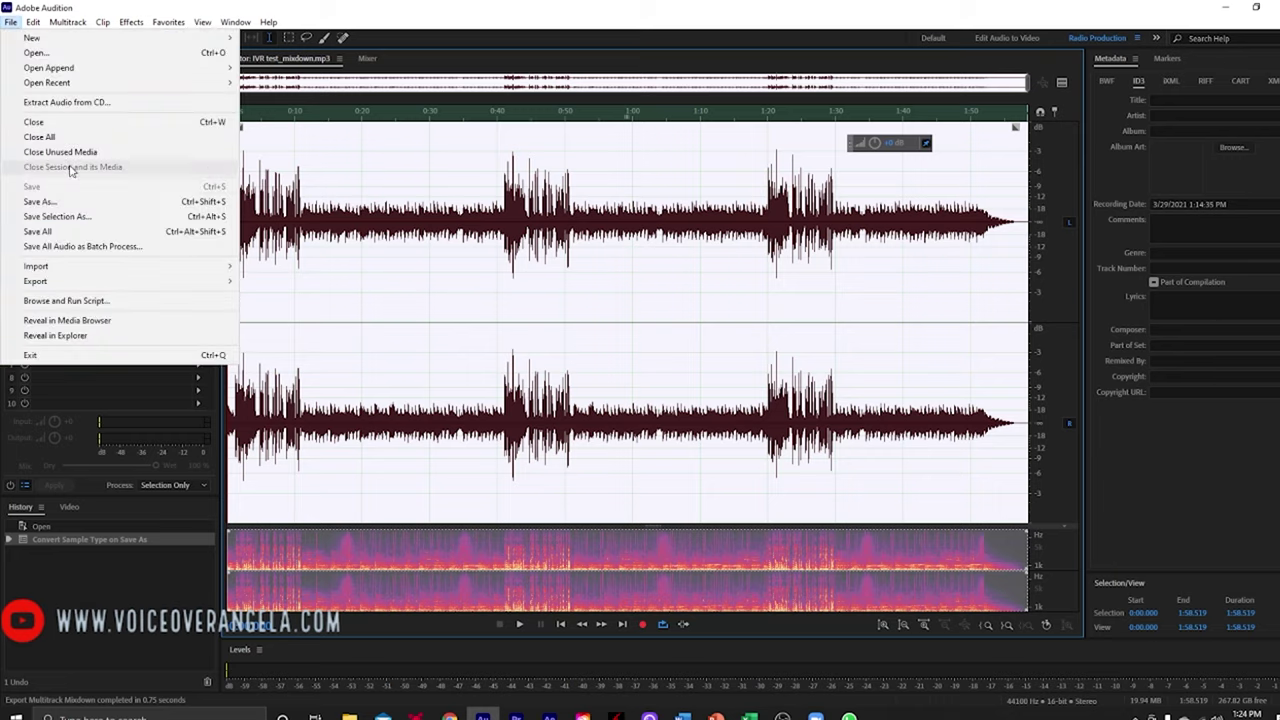
pyautogui.click(45, 211)
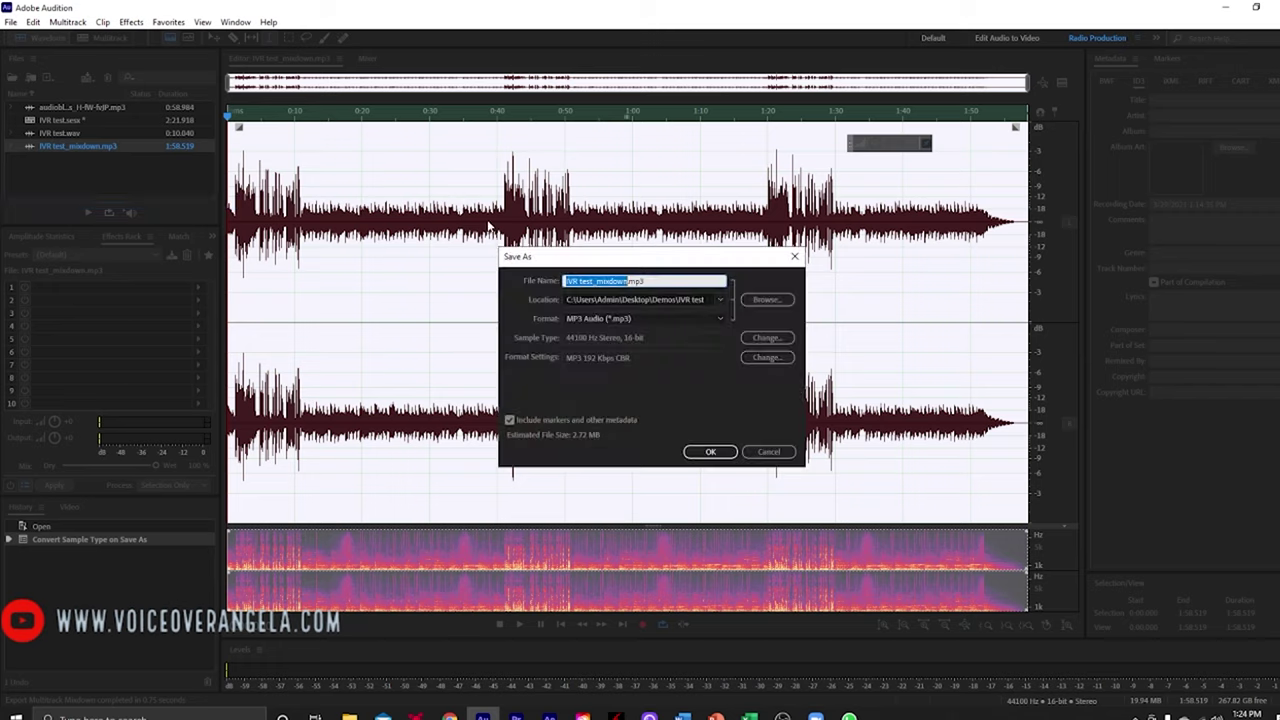
pyautogui.click(767, 337)
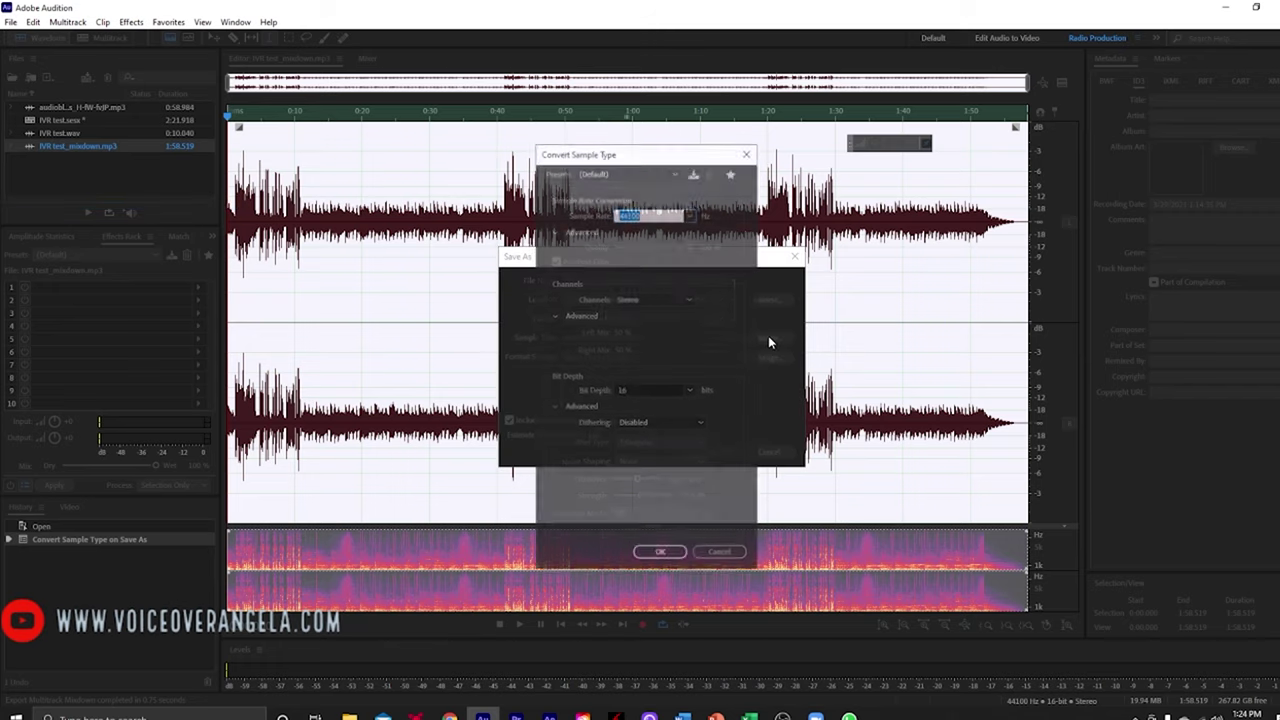
pyautogui.click(689, 298)
pyautogui.click(650, 298)
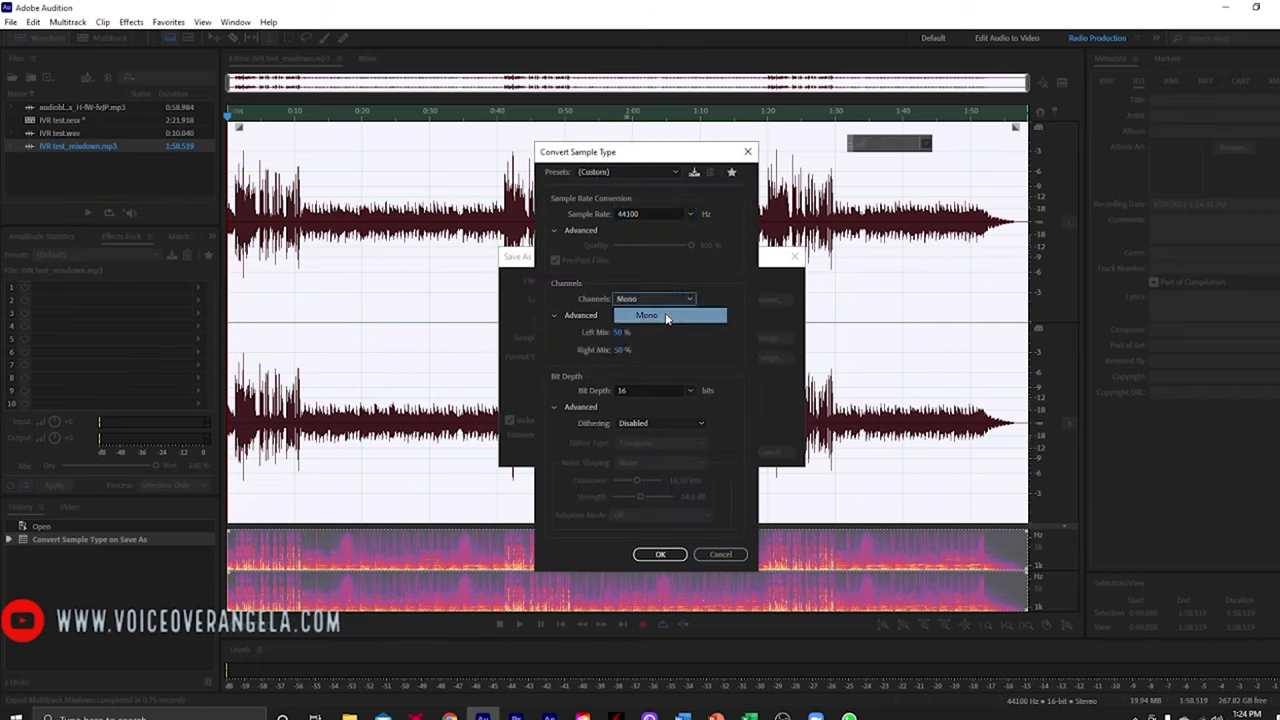
pyautogui.click(662, 555)
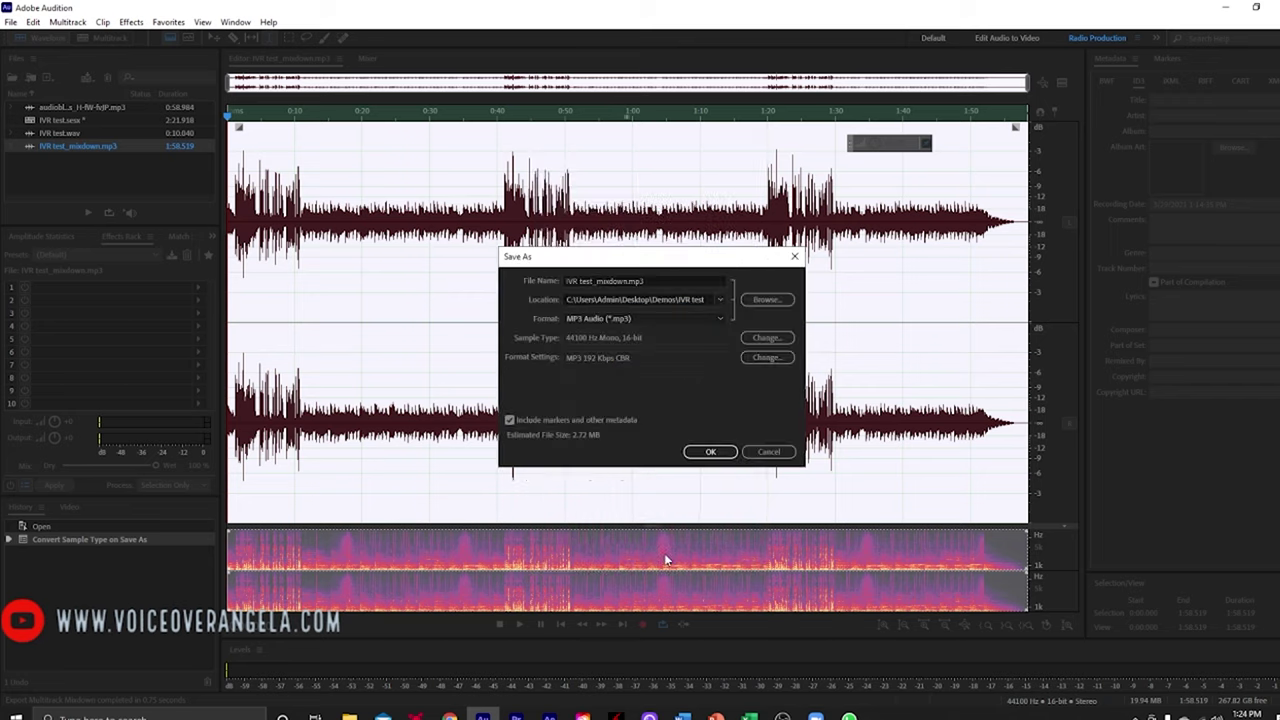
# Save the mixdown in libsndfile format as the µ-Law 8-bit file IVR test_mixdown.wav and play it from the beginning.
pyautogui.click(720, 318)
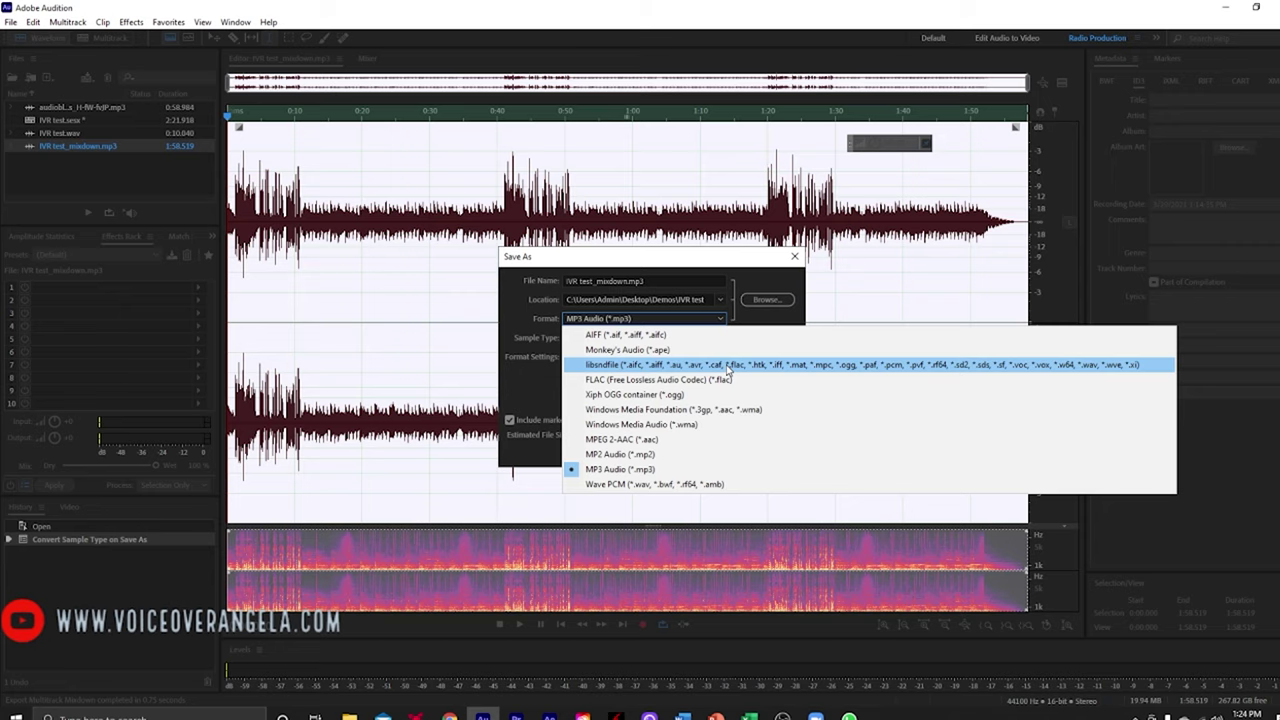
pyautogui.click(728, 365)
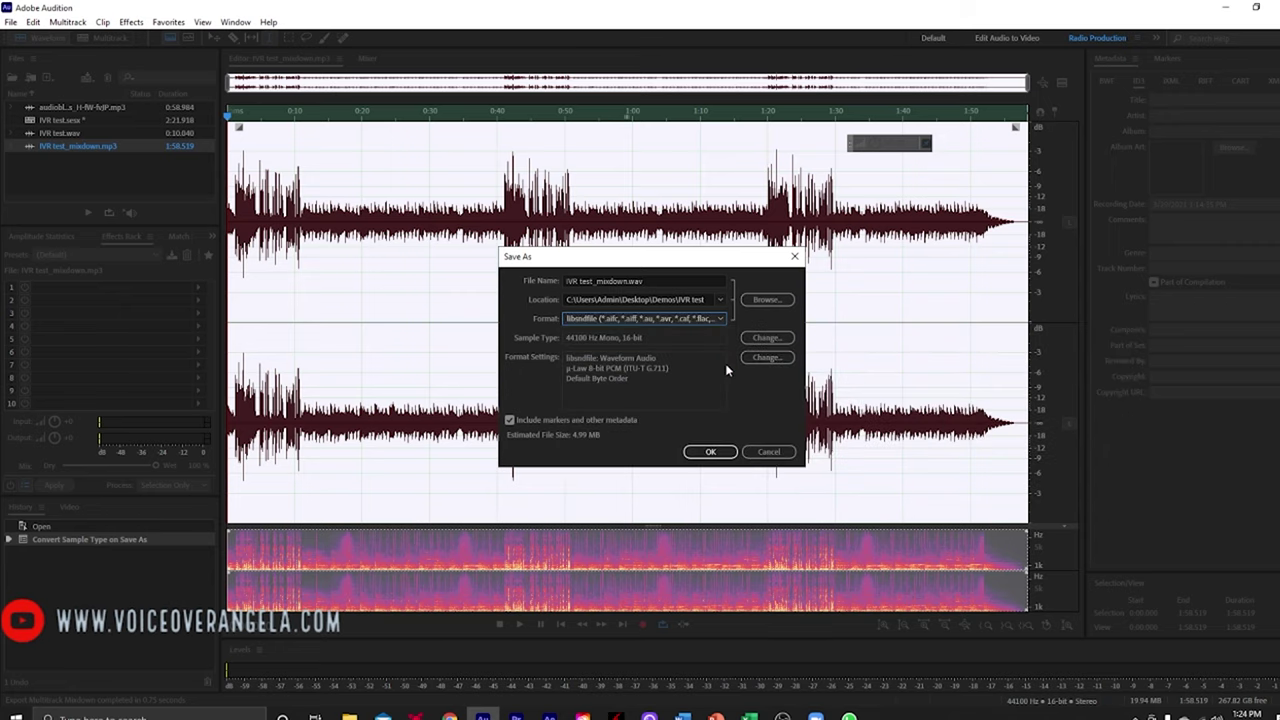
pyautogui.click(706, 452)
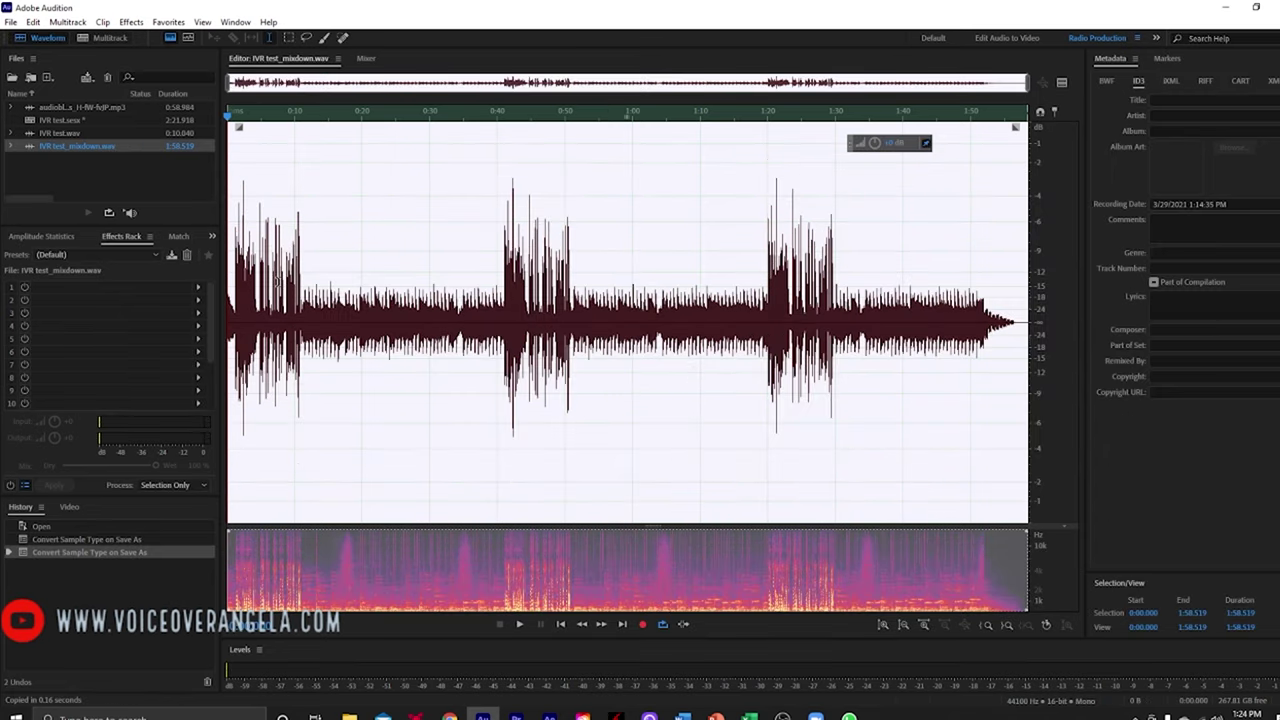
pyautogui.press('space')
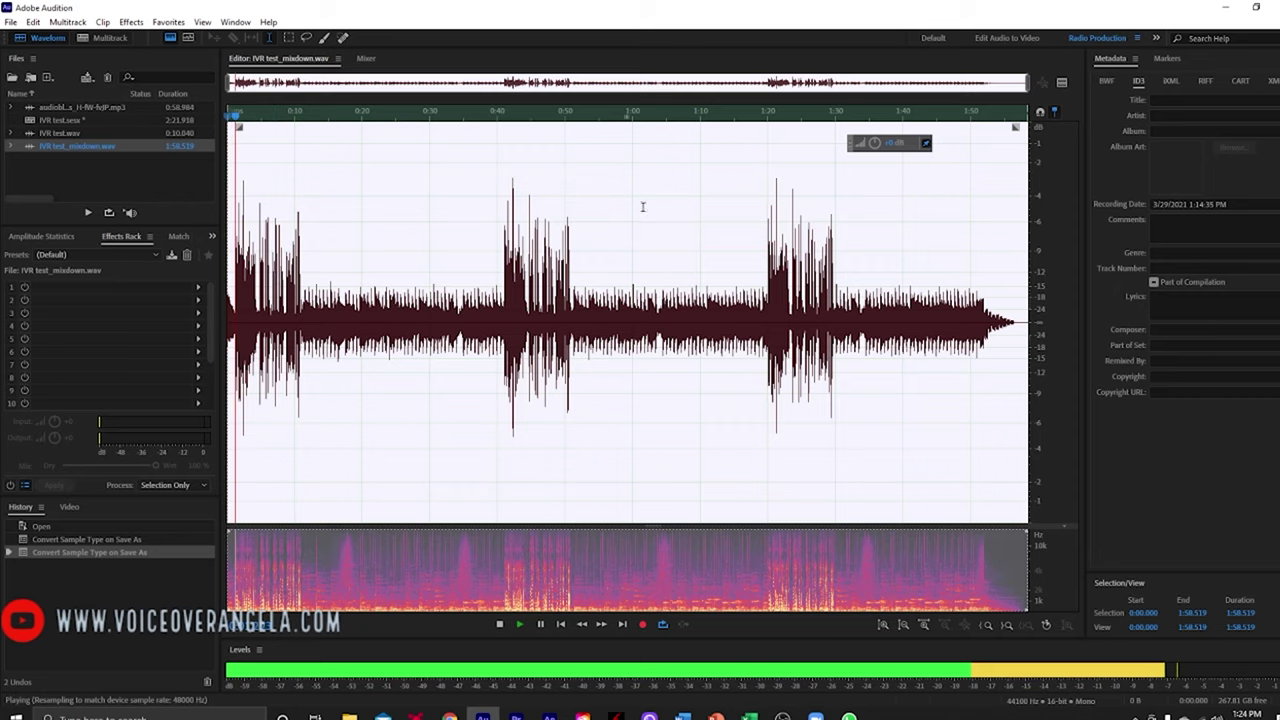